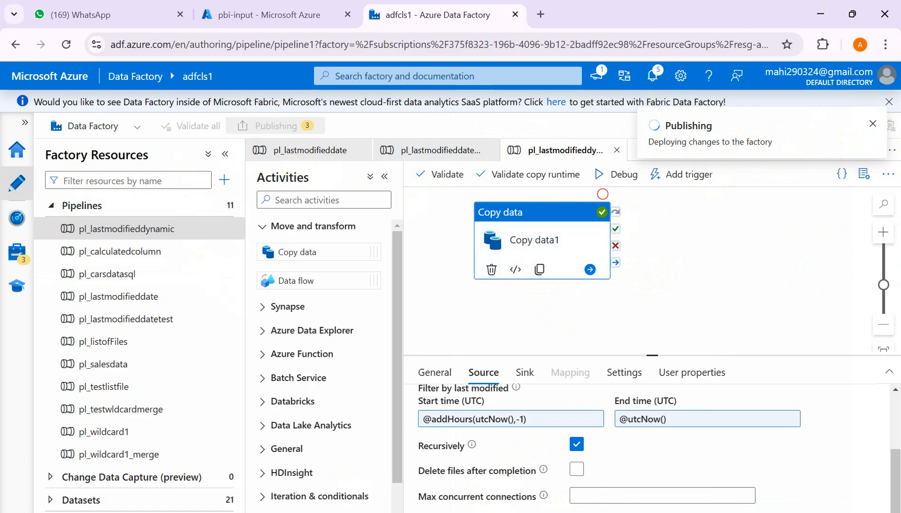
Switch to the Excel workbook, add a new sheet, and enter "Additional column" in A1 and "Copy Activity" in A3.
key(alt+Tab)
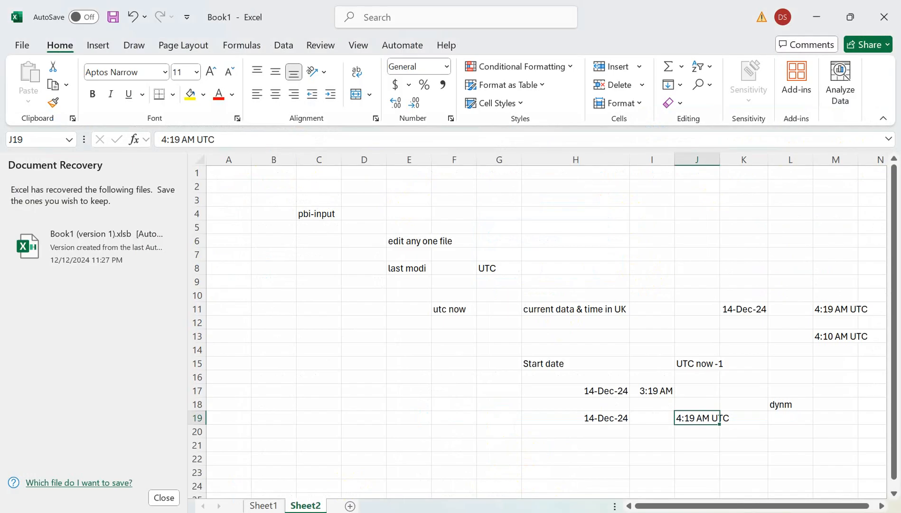
click(350, 506)
text(A)
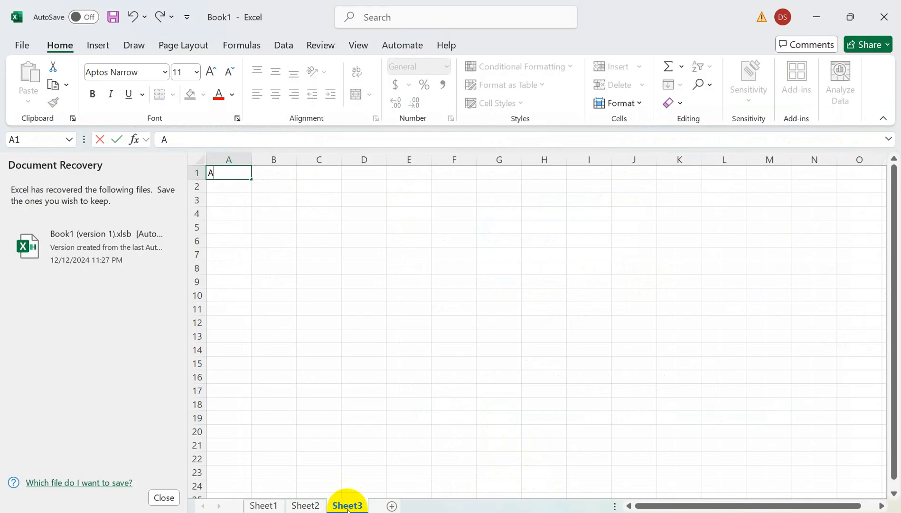
text(dditional)
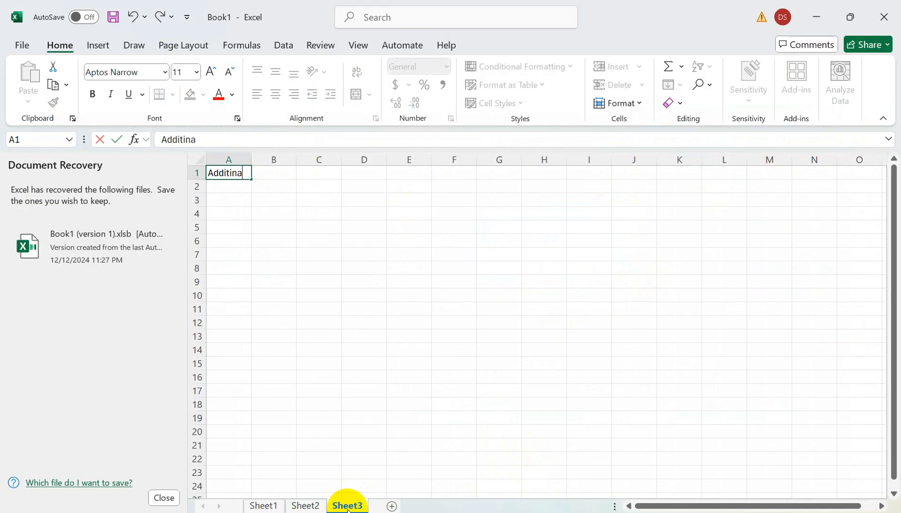
text( column)
key(Return)
key(Return)
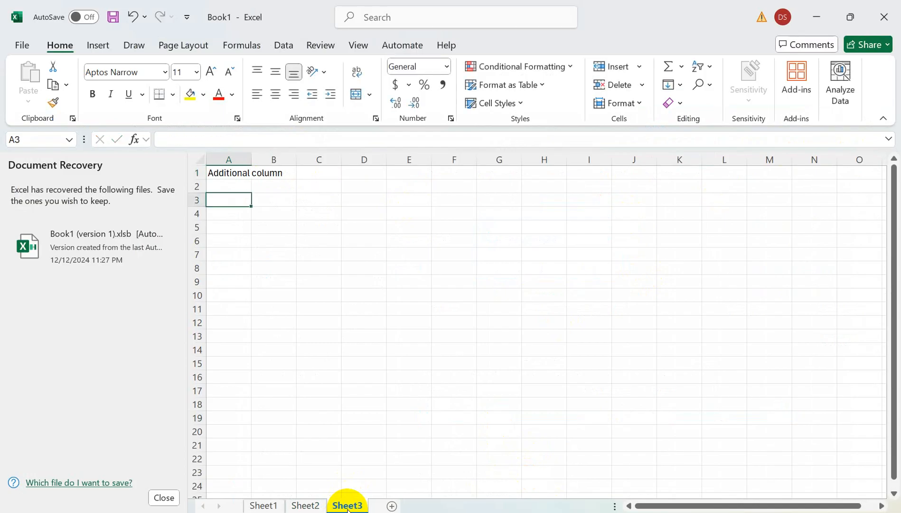
text(Copy Activity)
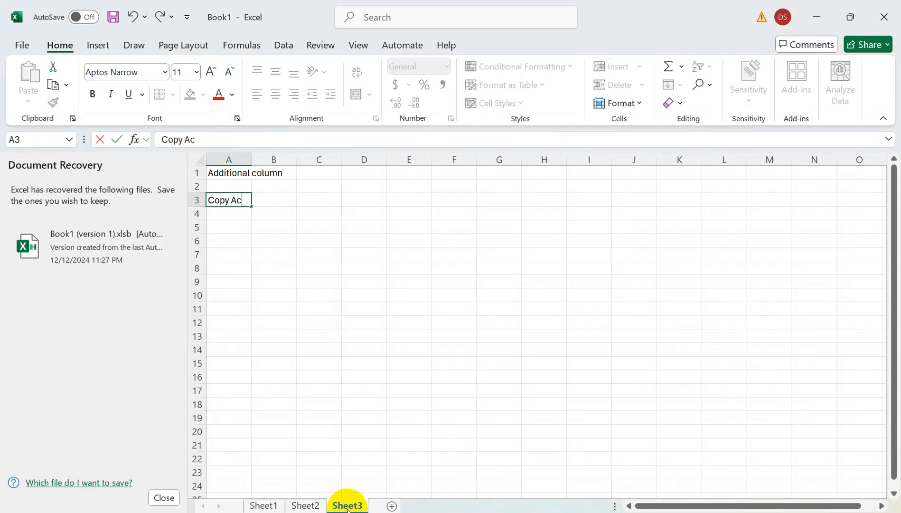
key(Return)
key(Return)
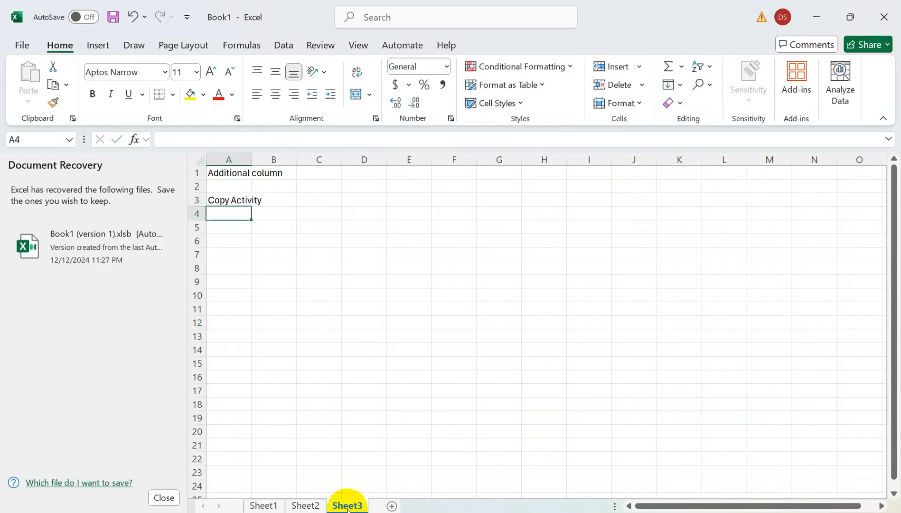
Enter the heading "Input" in cell A5 and the heading "Output" in cell E5.
text(Inpu)
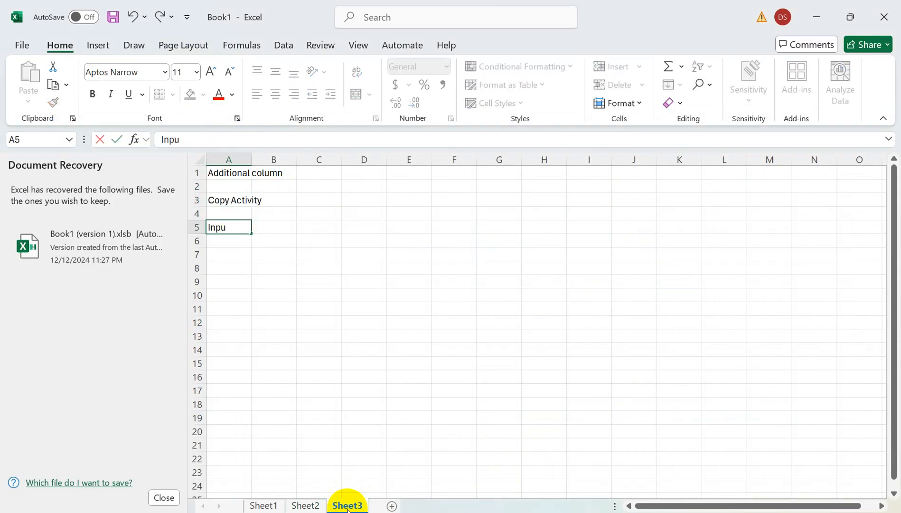
text(t)
key(Tab)
key(Tab)
key(Tab)
key(Tab)
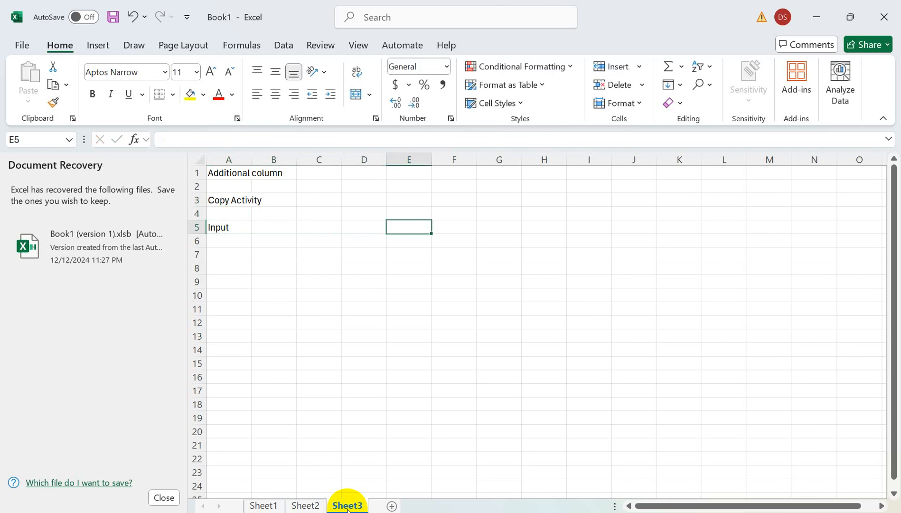
text(Output)
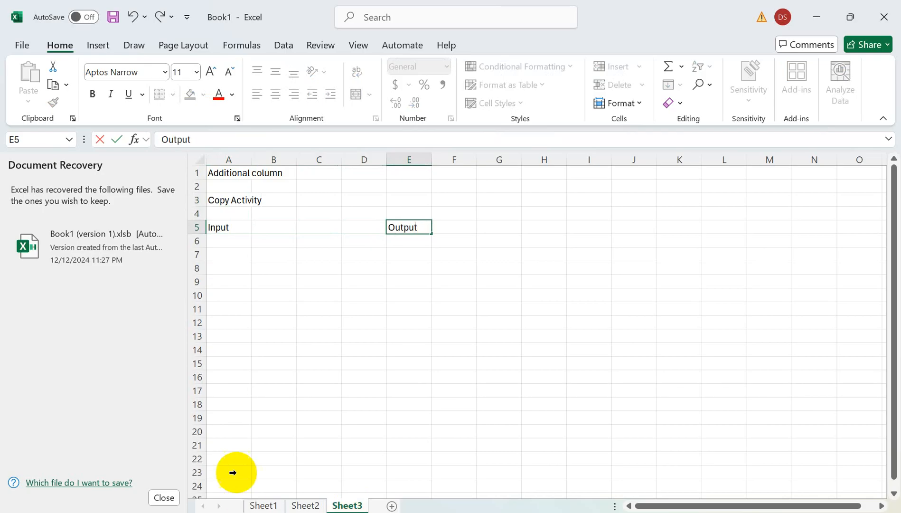
click(232, 254)
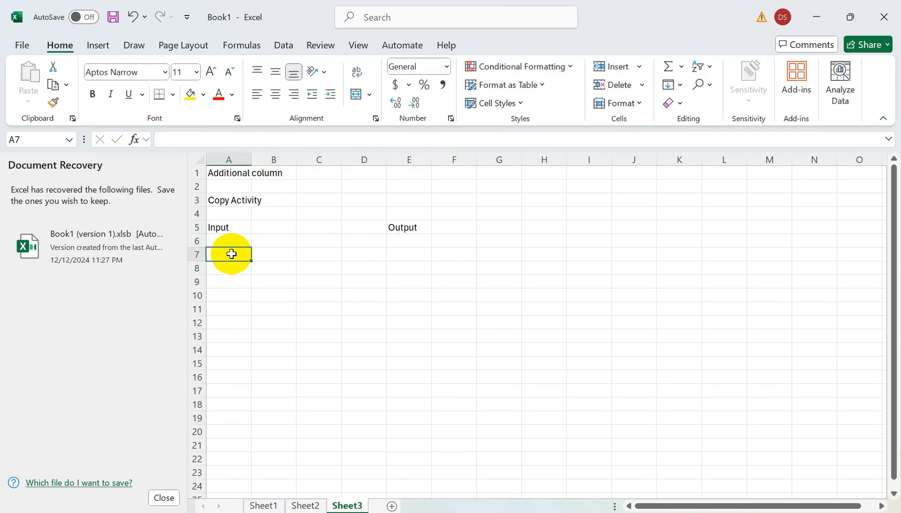
click(229, 231)
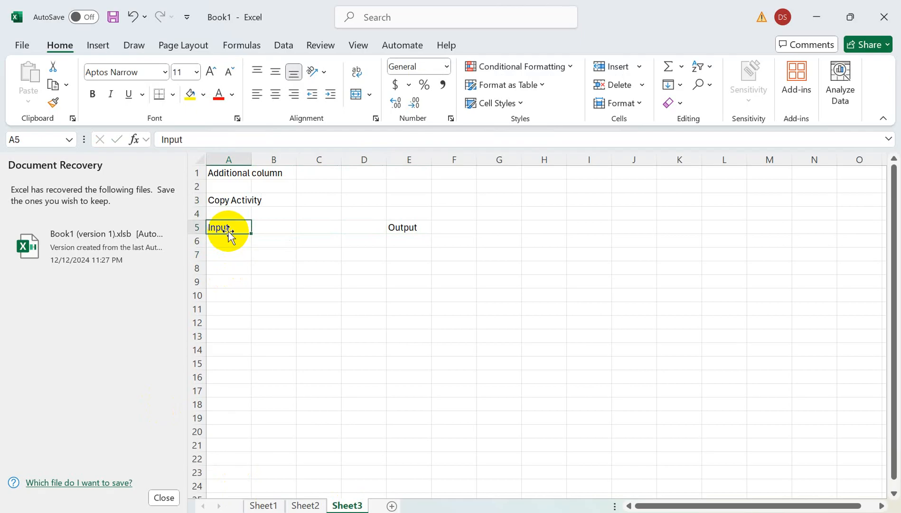
click(407, 228)
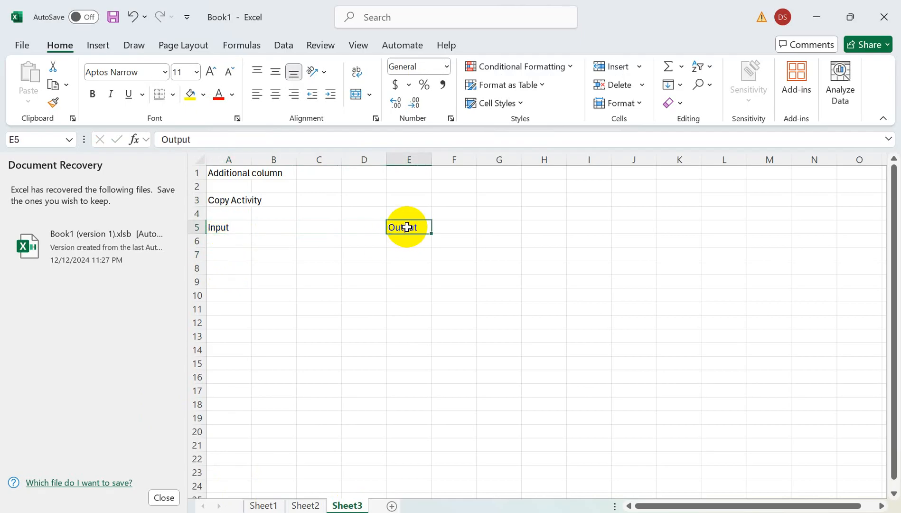
Enter "Files1" in A7 and fill the series down to Files8 in A14.
click(223, 254)
text(Files1)
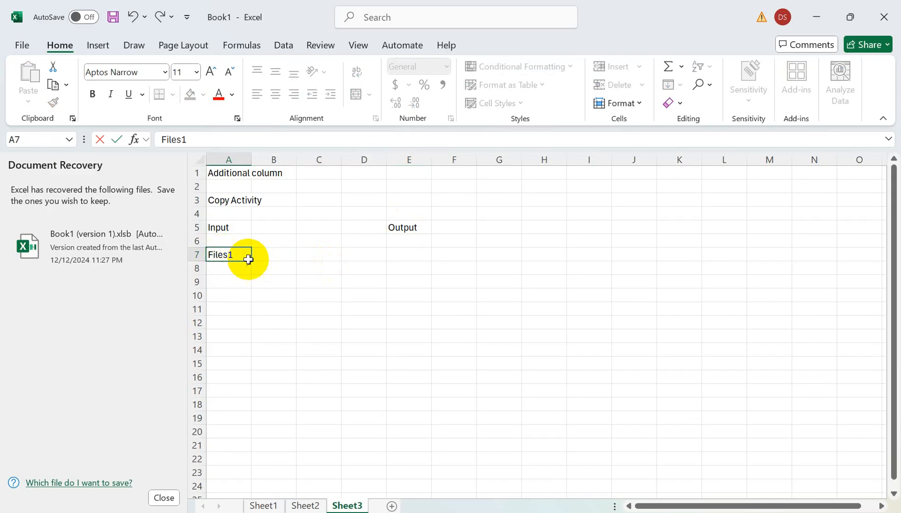
key(ctrl+Return)
drag(252, 261, 252, 359)
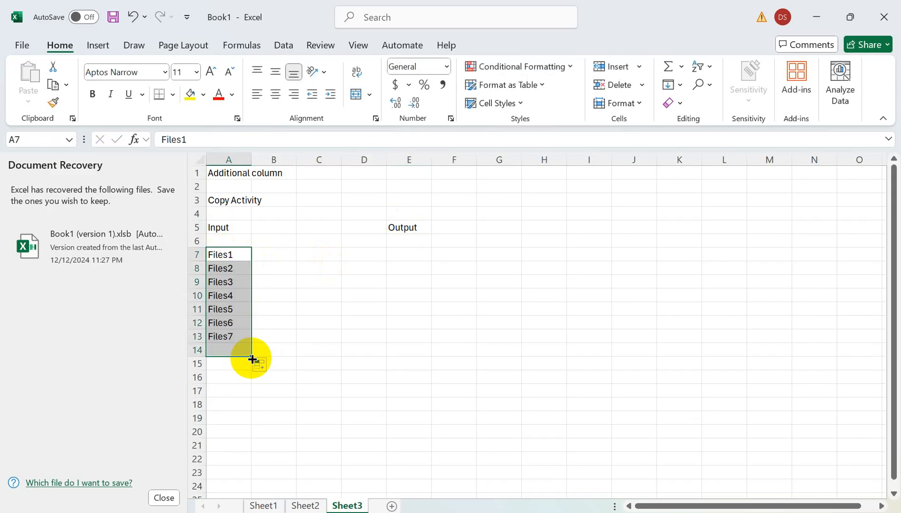
click(230, 255)
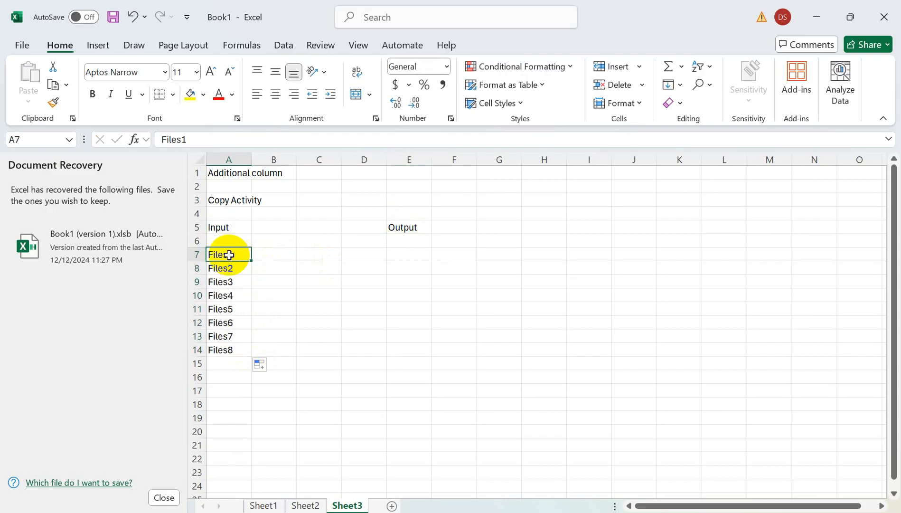
drag(230, 256, 231, 359)
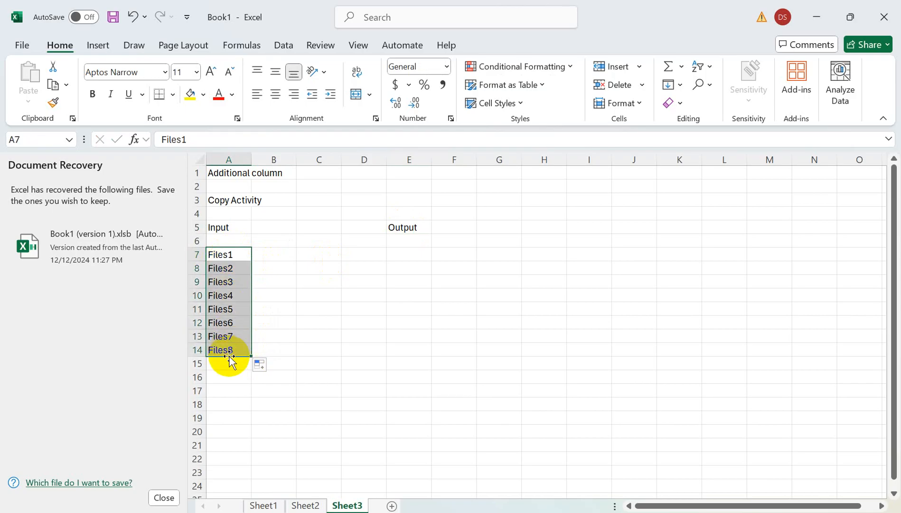
click(394, 292)
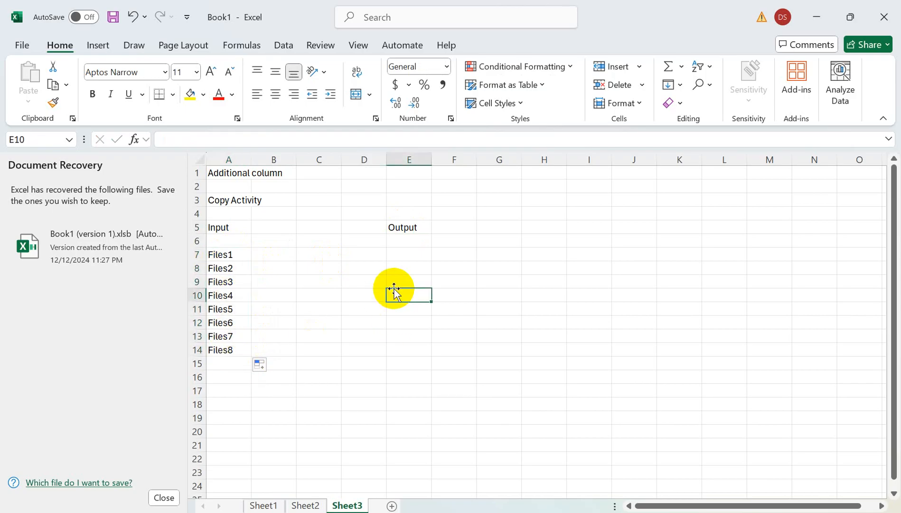
text(File1)
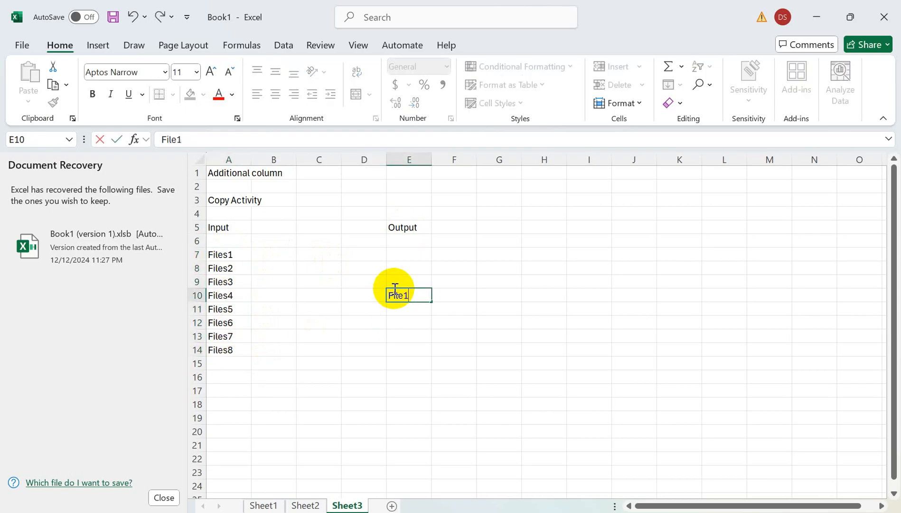
click(307, 284)
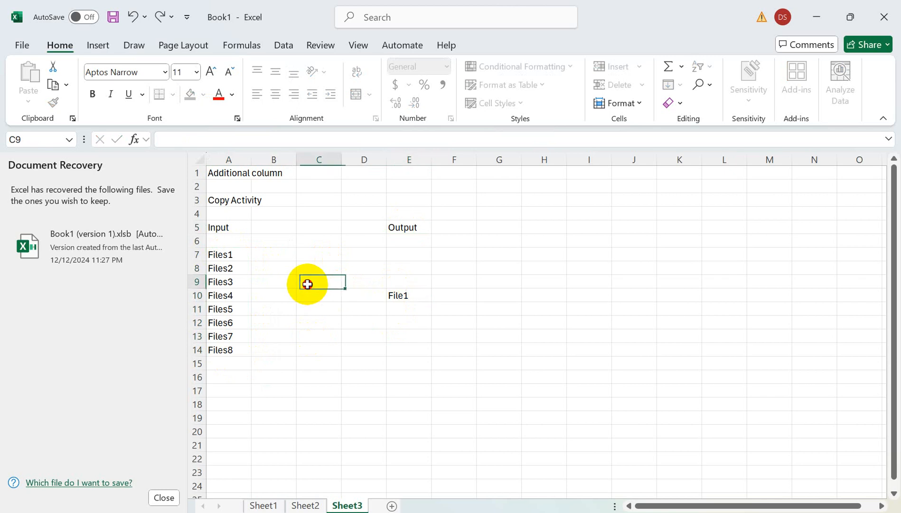
Copy the file list in A7:A14 and paste it under the Output heading, starting at E7.
drag(221, 255, 223, 348)
key(ctrl+c)
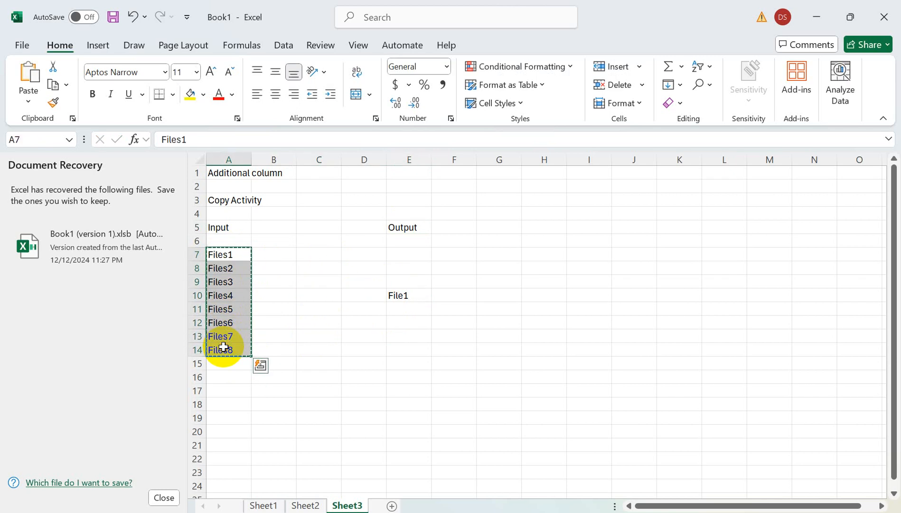
click(397, 254)
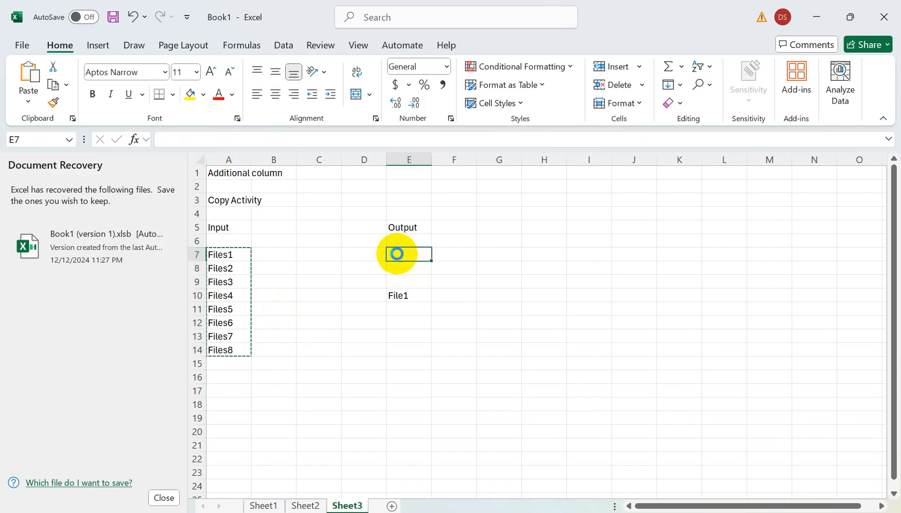
key(ctrl+v)
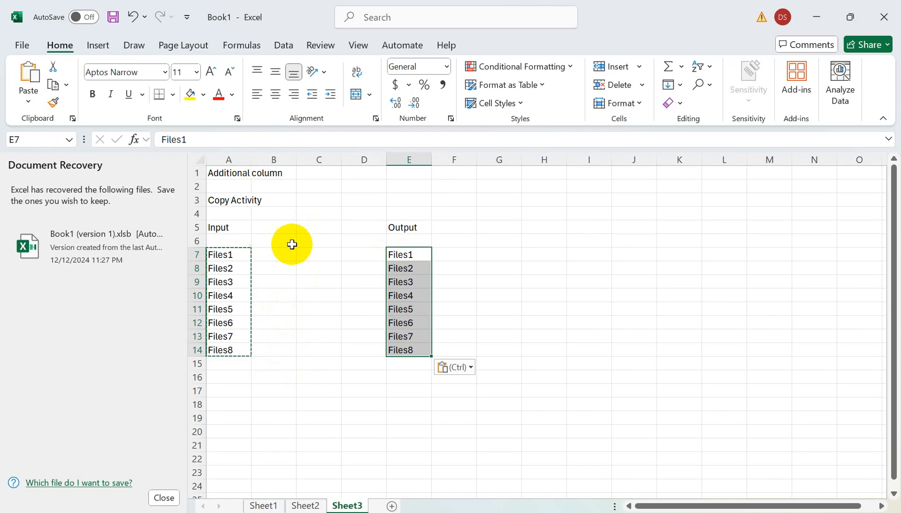
click(229, 254)
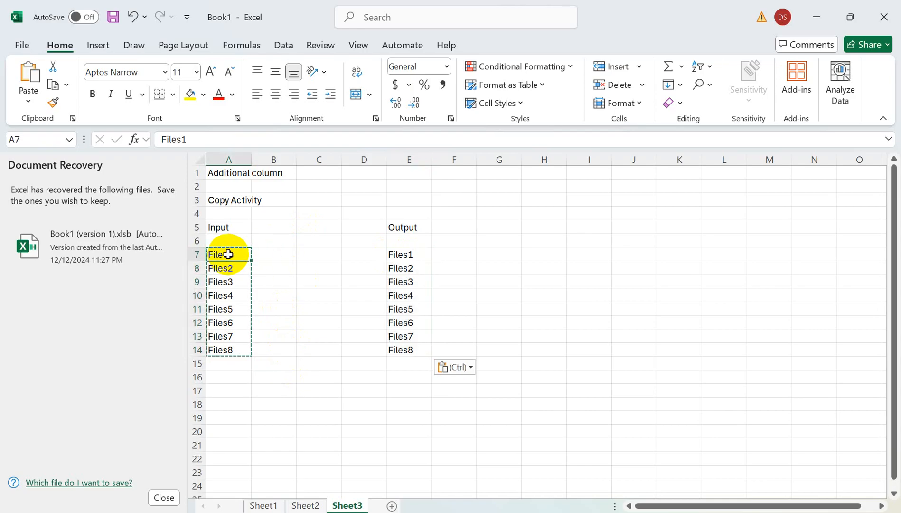
Enter "File1" in cell A18 and "File2" in cell E18, below the two file lists.
click(228, 401)
text(File)
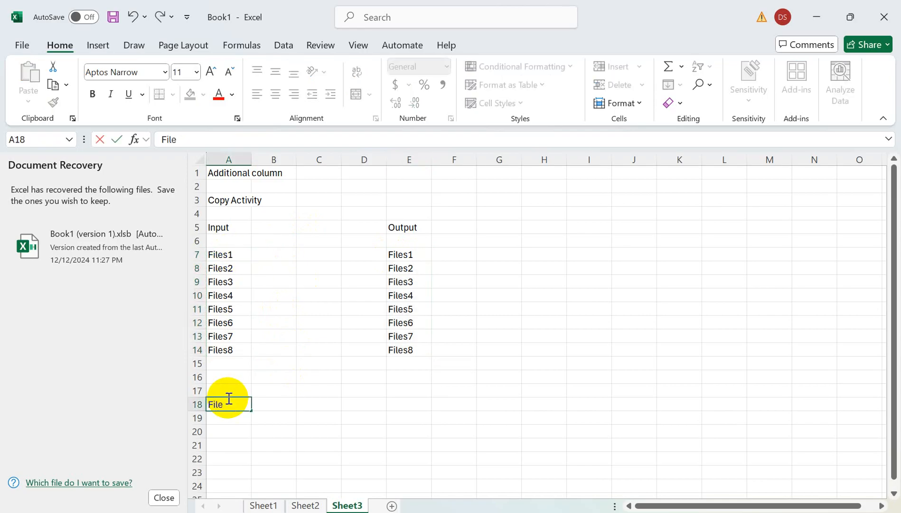
click(226, 227)
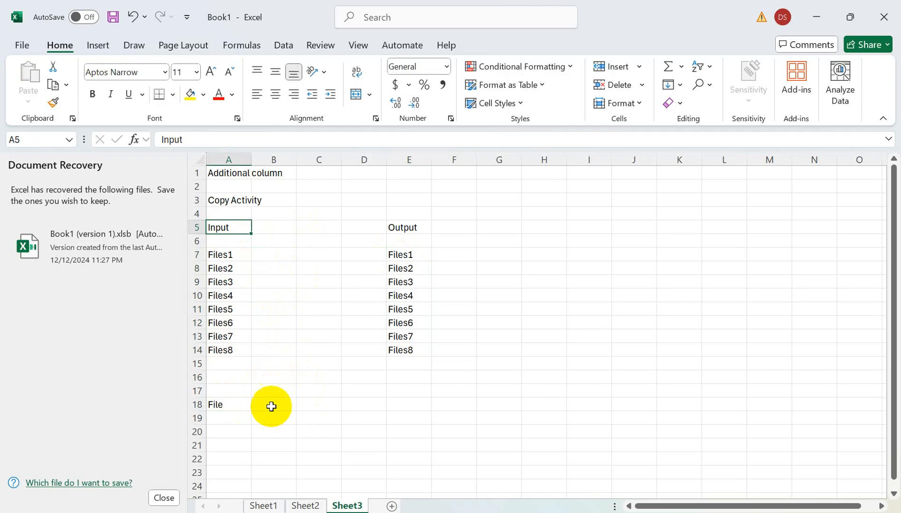
click(230, 401)
double_click(230, 400)
text(1)
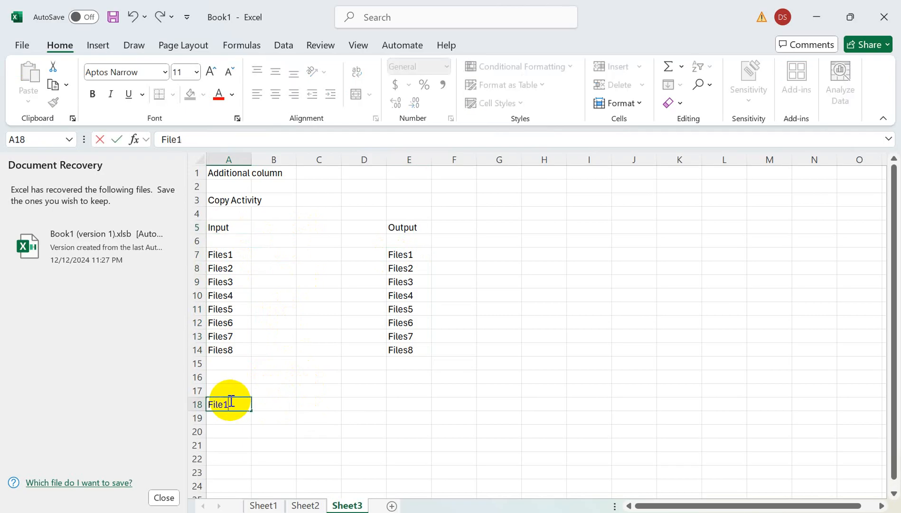
click(401, 402)
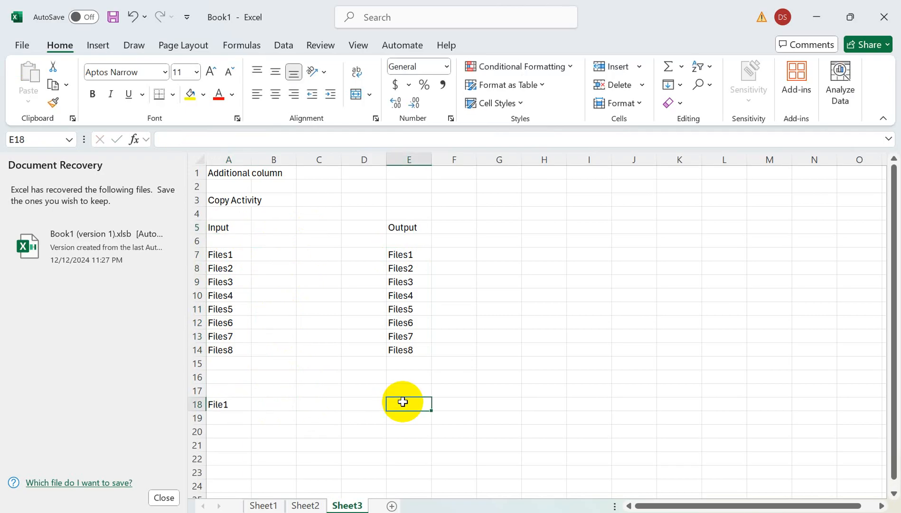
text(Fil)
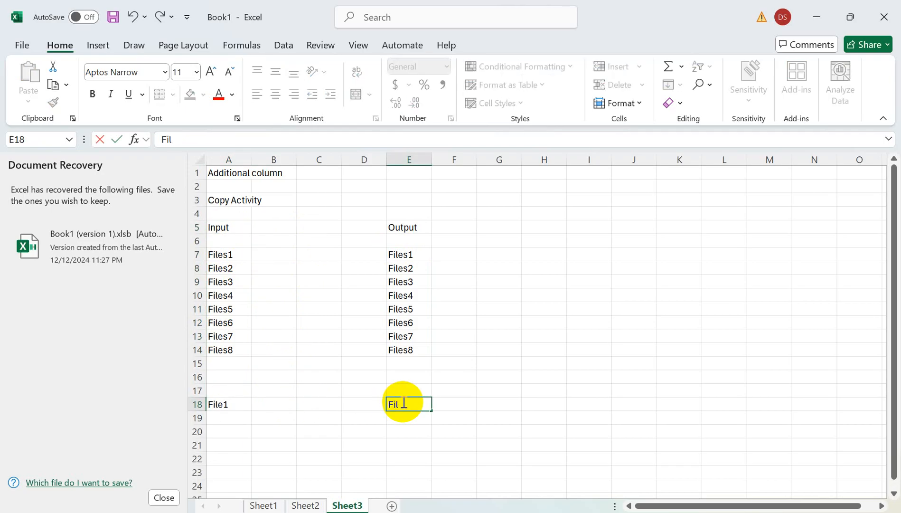
text(e2)
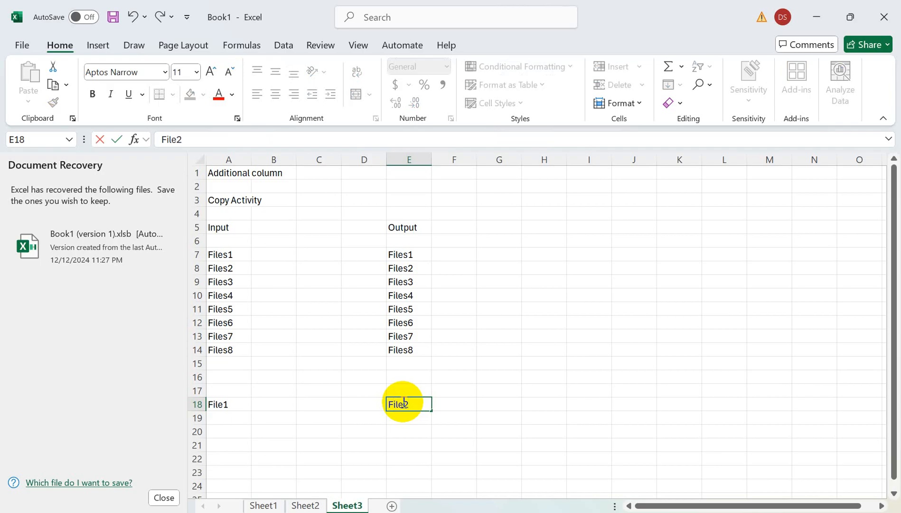
click(244, 176)
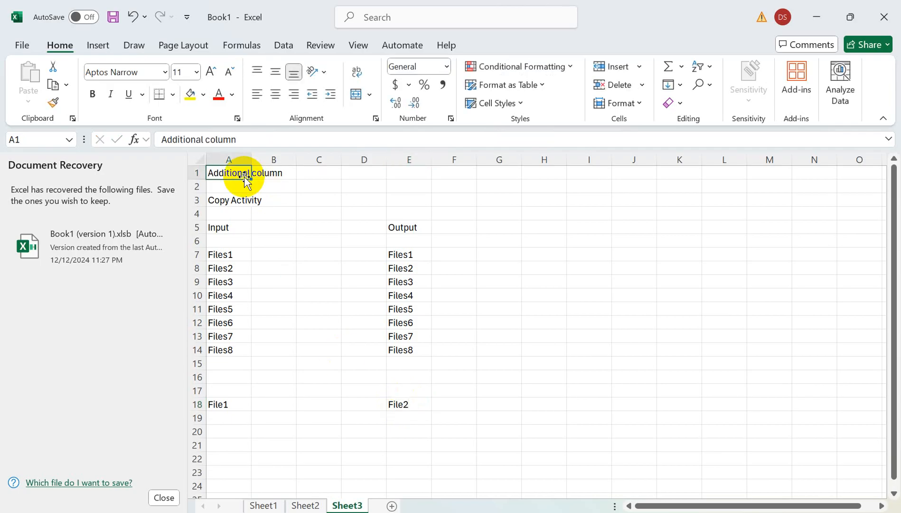
click(223, 432)
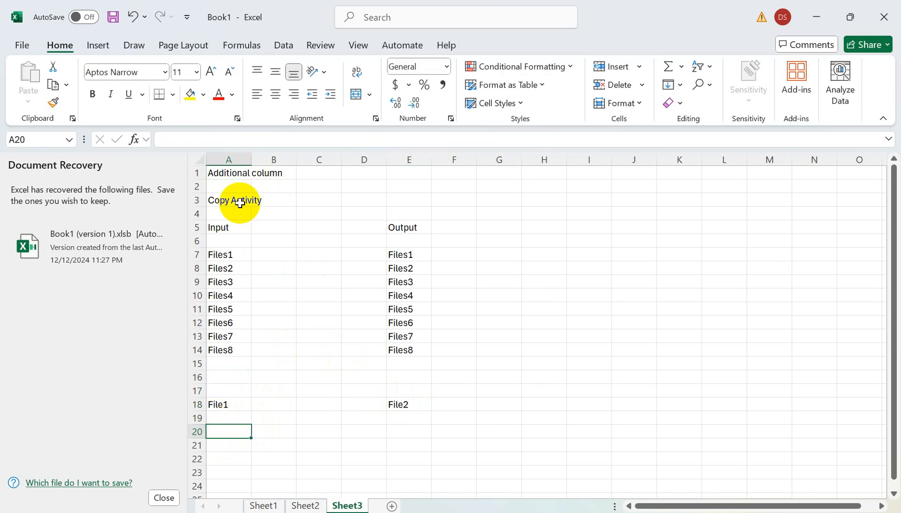
Replace the heading in cell A5 with "pbi-input".
double_click(240, 227)
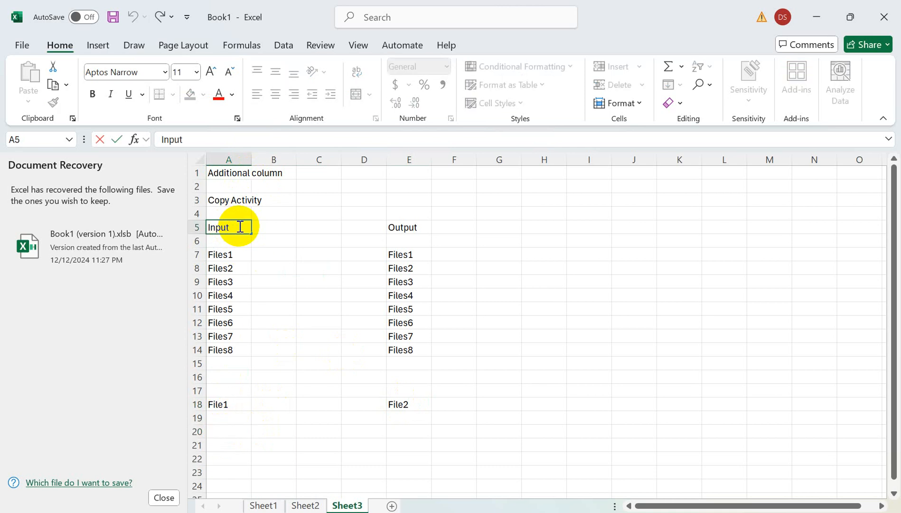
key(BackSpace)
key(BackSpace)
key(BackSpace)
key(BackSpace)
key(BackSpace)
text(pbo)
key(BackSpace)
text(i-input)
click(228, 408)
click(414, 404)
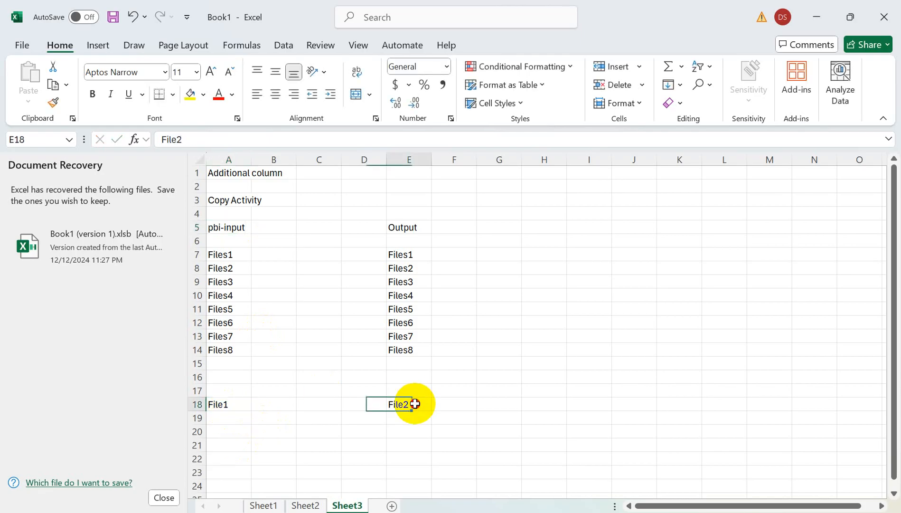
Apply all borders to the range E20:H23 below File2 to draw an empty table grid.
drag(402, 428, 559, 467)
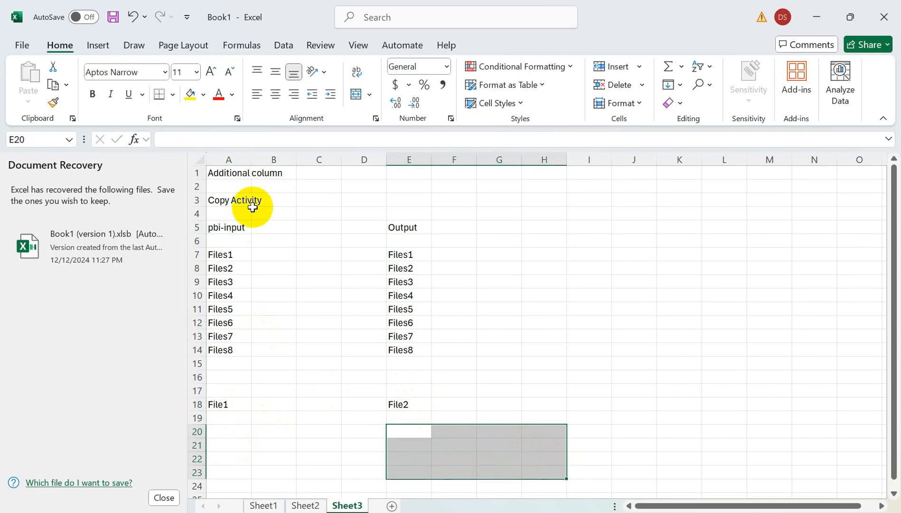
click(172, 93)
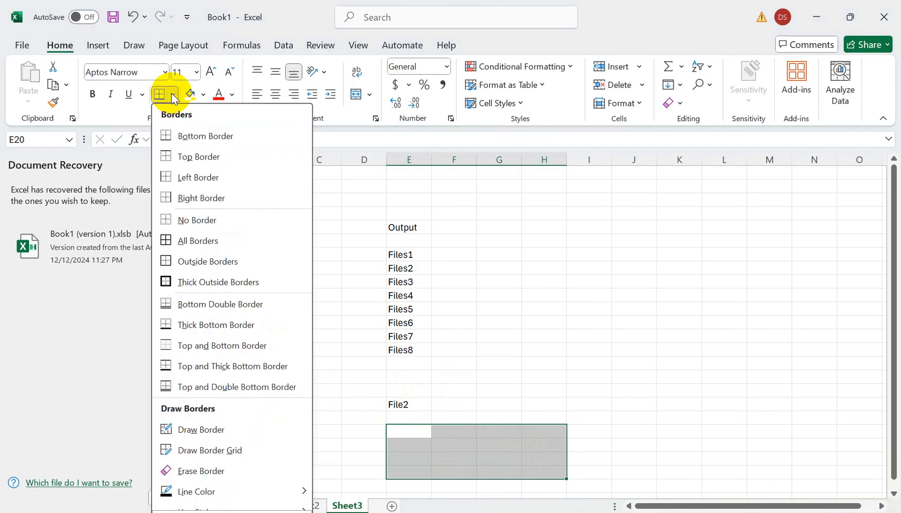
click(173, 240)
Enter "Student Name" as the first column heading in cell E20 of the bordered table.
click(402, 436)
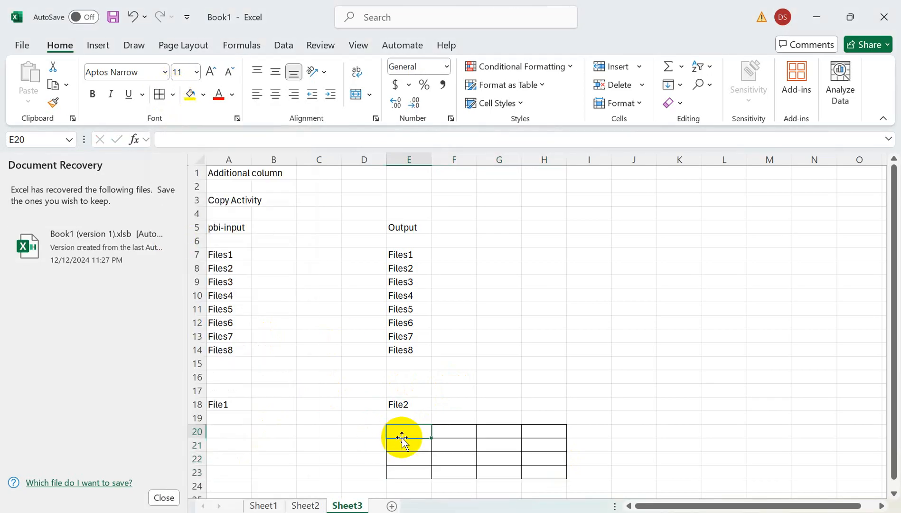
text(Stude)
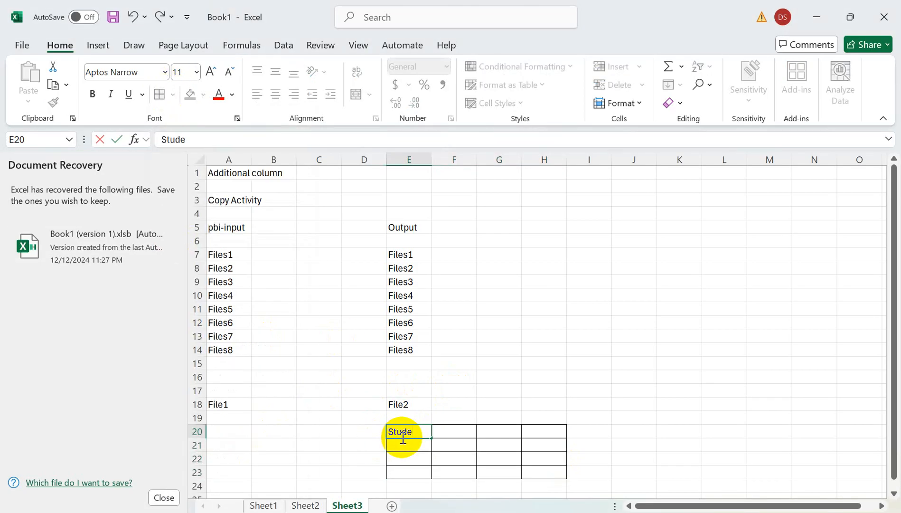
text(nt Anme)
key(BackSpace)
key(BackSpace)
key(BackSpace)
key(BackSpace)
key(BackSpace)
text(Name)
click(438, 459)
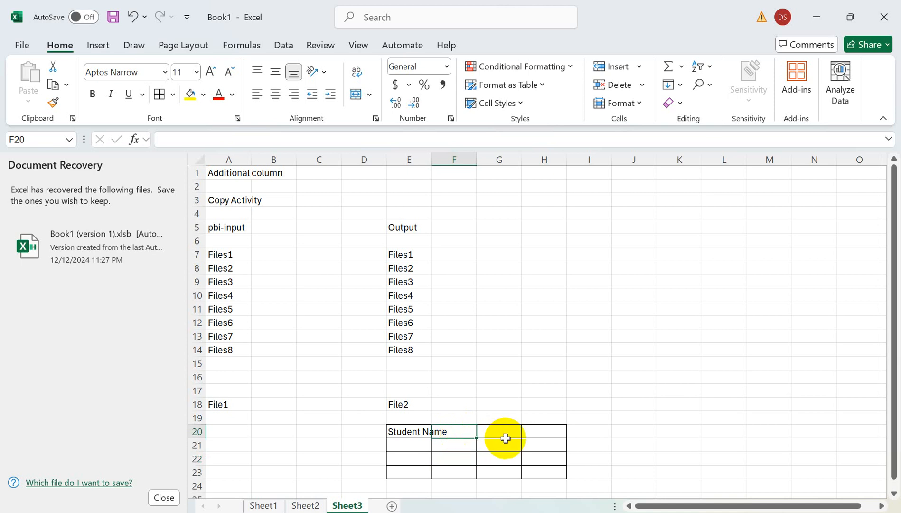
Add the heading "filepath" in cell I20, just beyond the bordered table's last column.
click(504, 441)
click(537, 432)
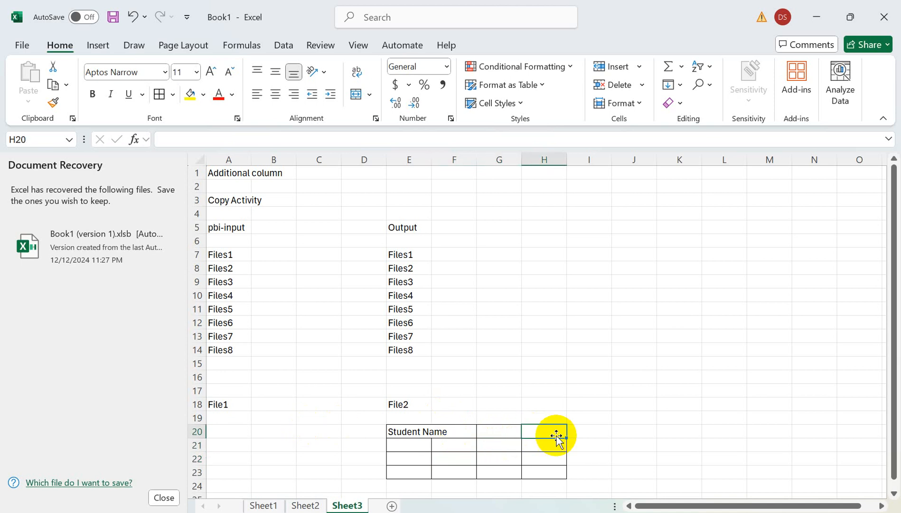
click(579, 431)
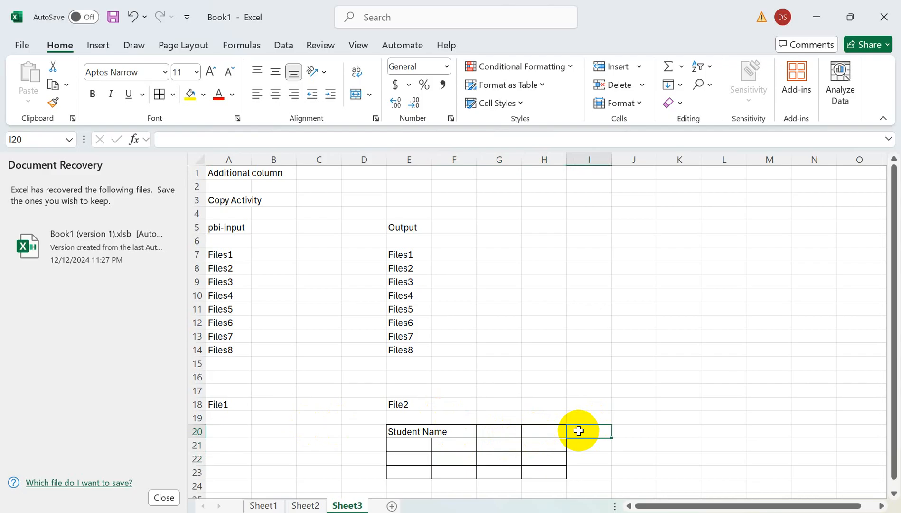
text(path)
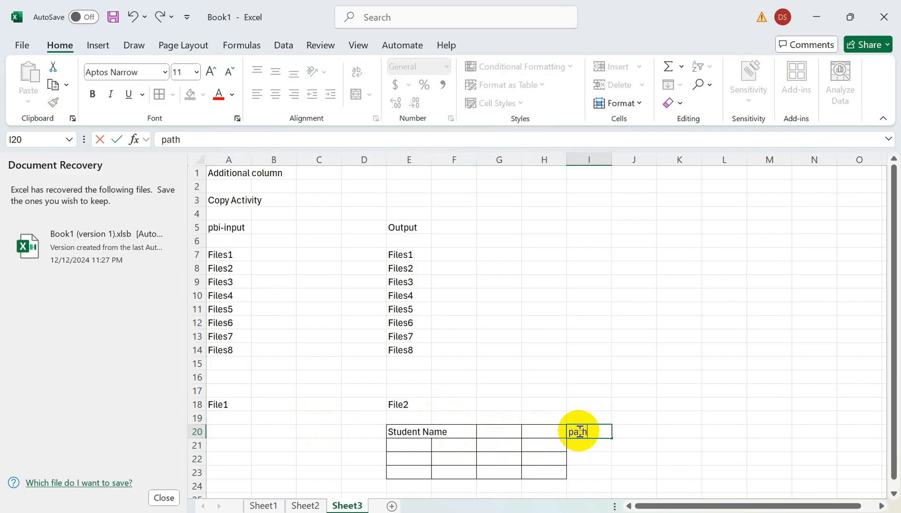
key(BackSpace)
key(BackSpace)
key(BackSpace)
key(BackSpace)
text(filepath)
click(619, 470)
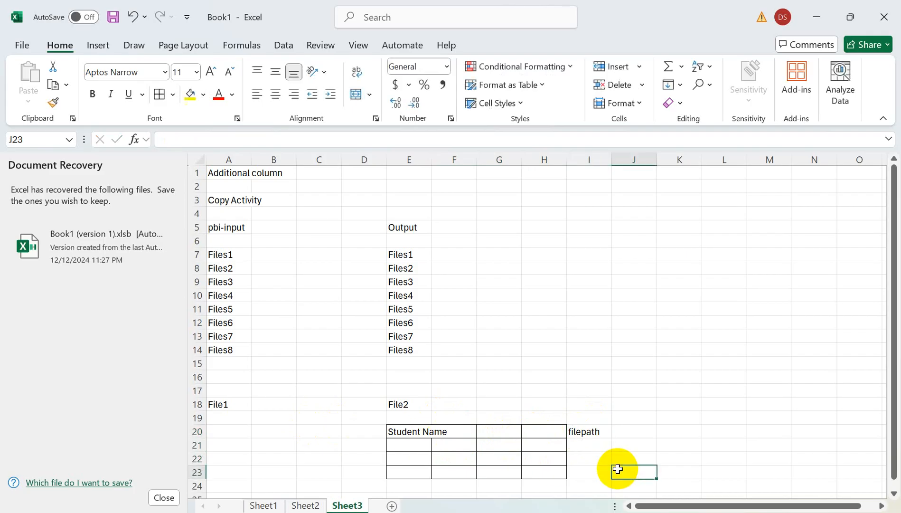
Copy "pbi-input" from A5 into I21 under the filepath heading, and add the heading "pipeline" in J20.
click(587, 443)
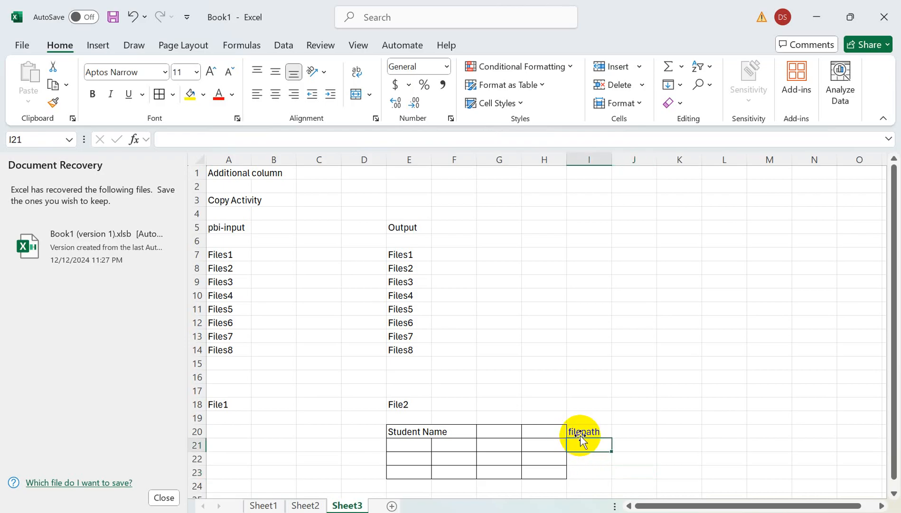
click(581, 431)
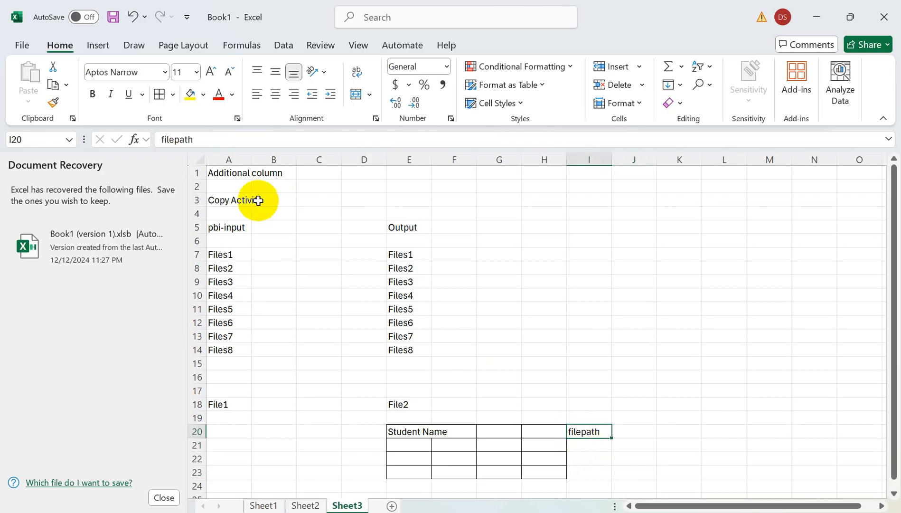
click(217, 228)
key(ctrl+c)
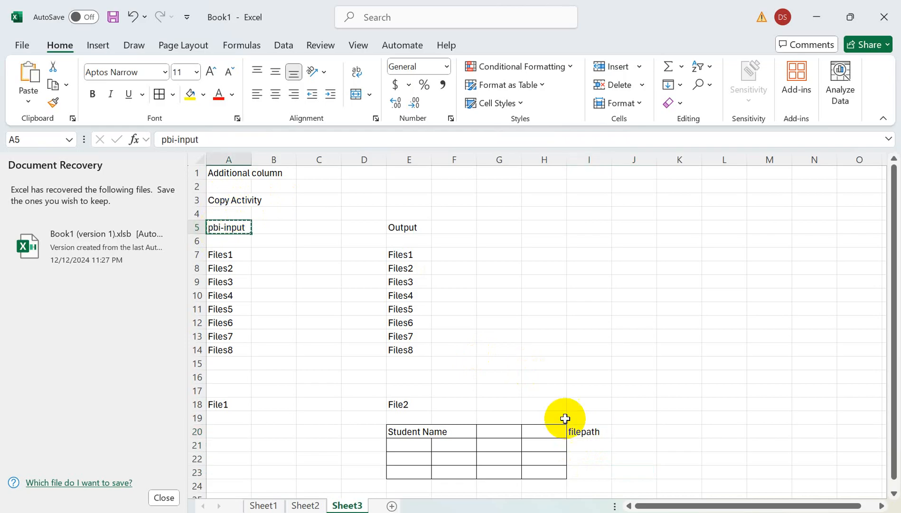
click(577, 445)
key(ctrl+v)
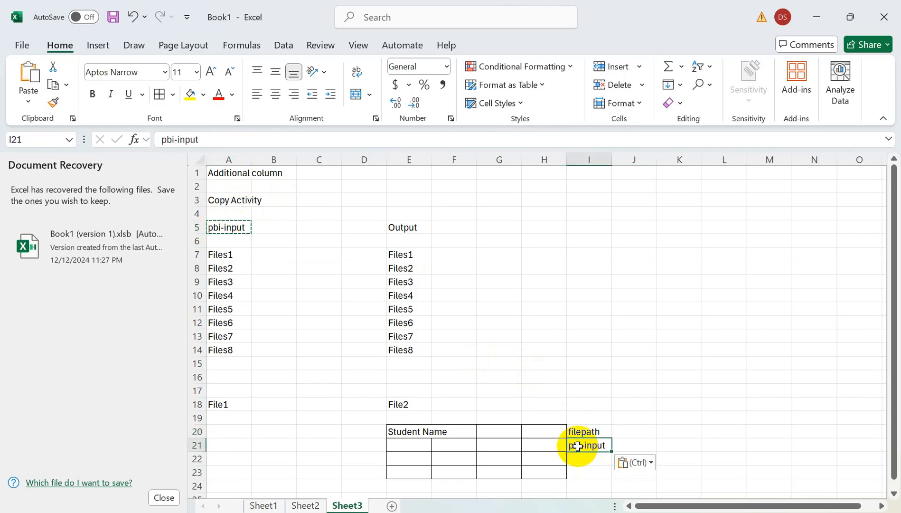
click(634, 433)
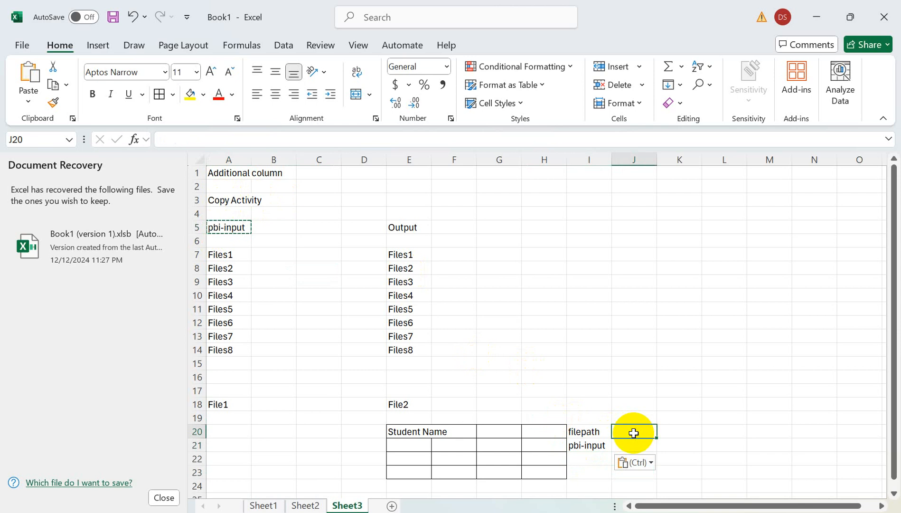
text(pipeline)
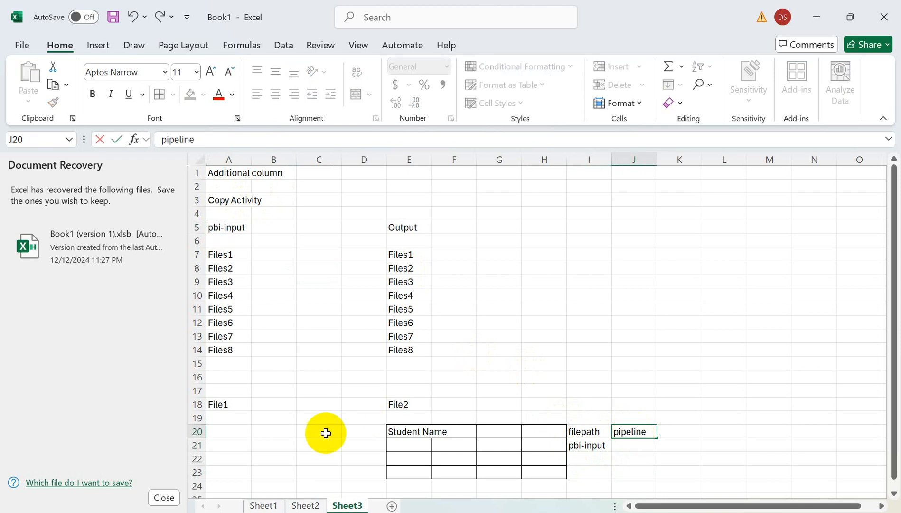
Enter "ADF" in cell B17 and "pipeline1" beneath it in B18.
click(288, 395)
text(ADF)
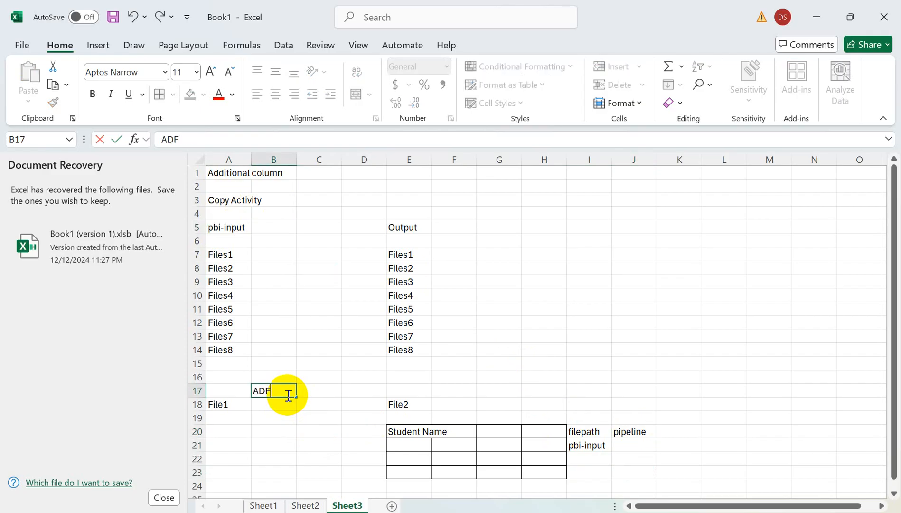
key(Return)
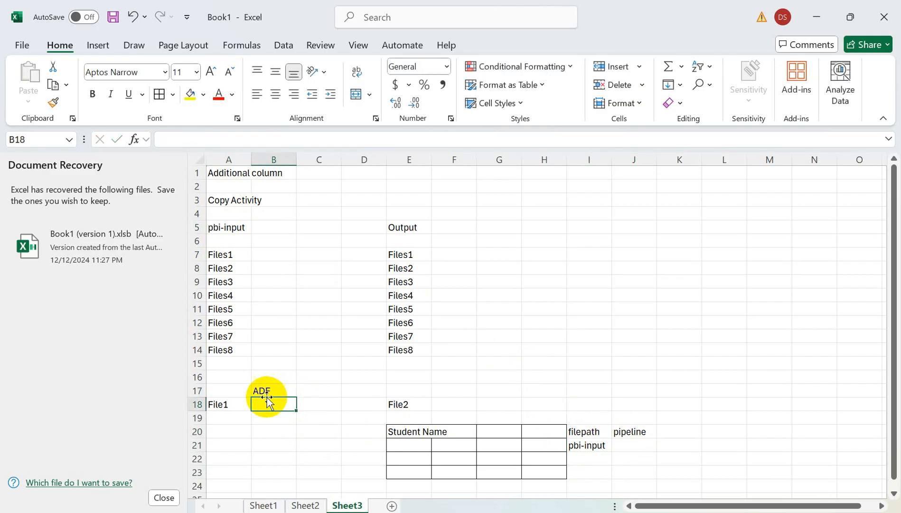
click(222, 404)
click(411, 405)
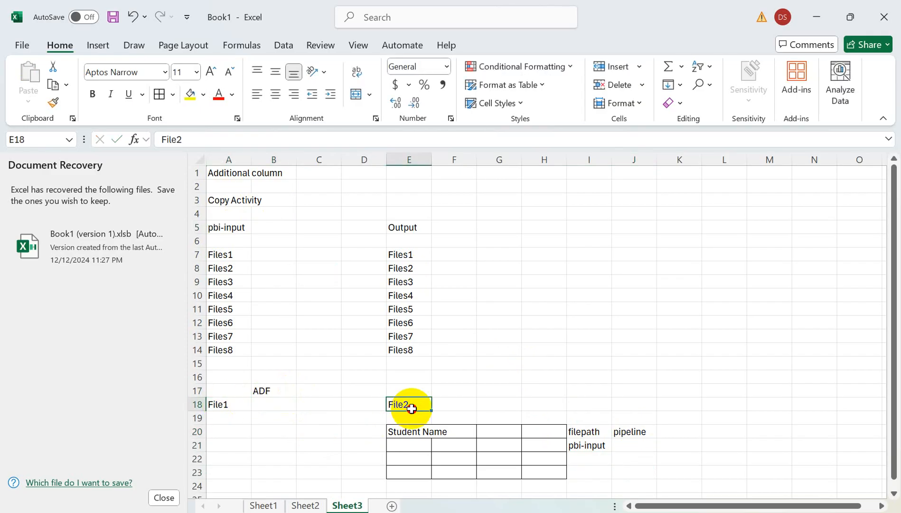
click(270, 403)
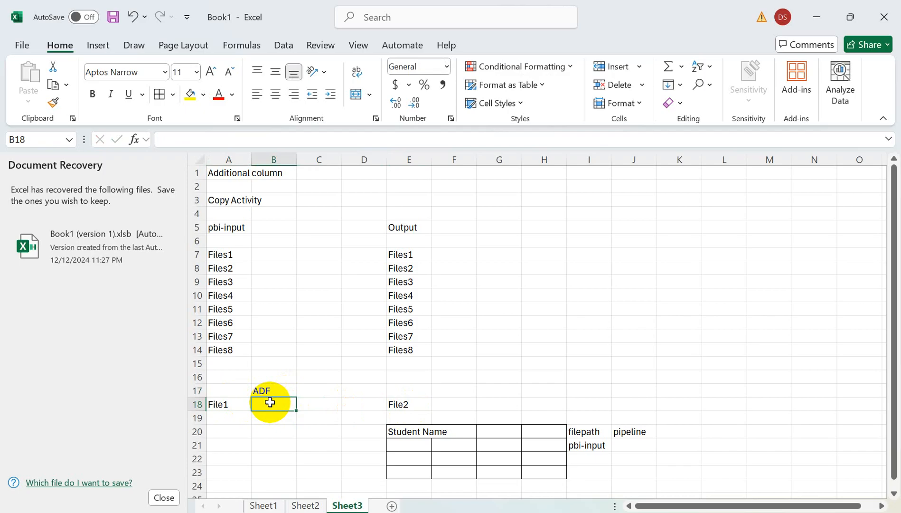
text(pip)
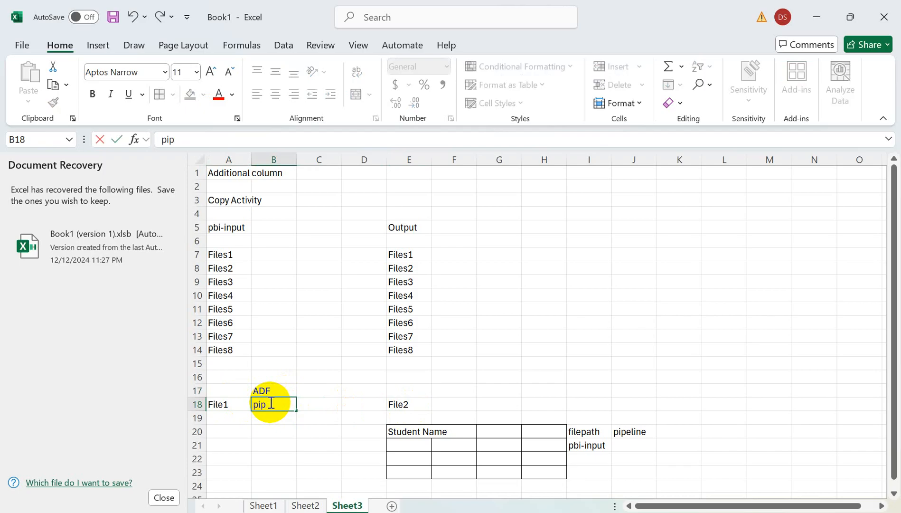
text(eline1)
click(631, 446)
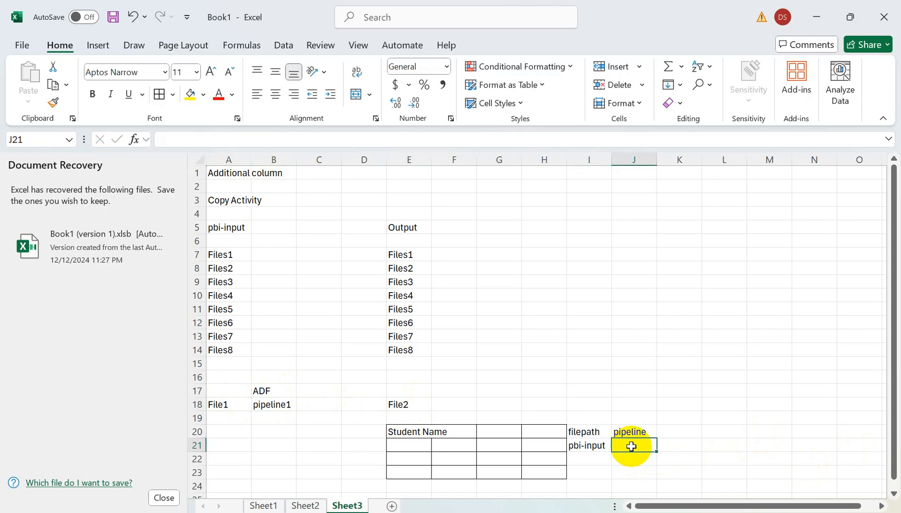
Enter "Country" in cell B19 and its value "India" in C19.
click(264, 417)
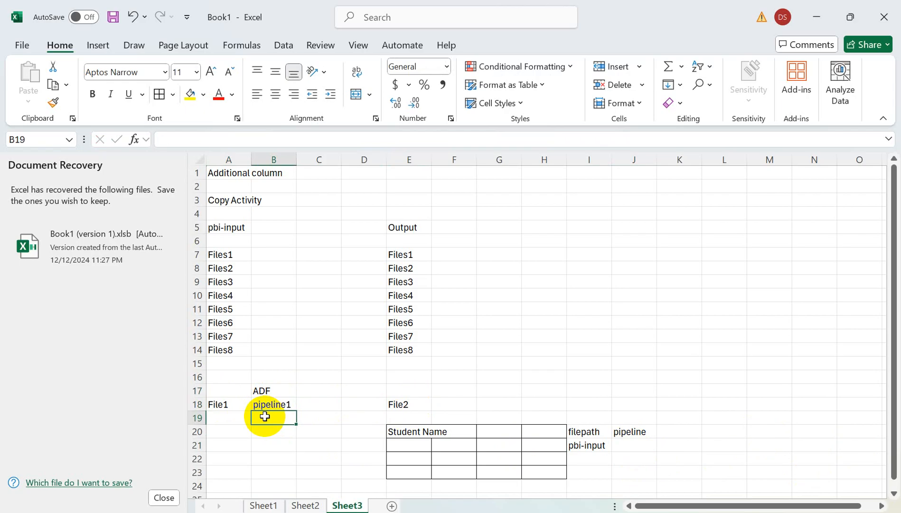
text(Country)
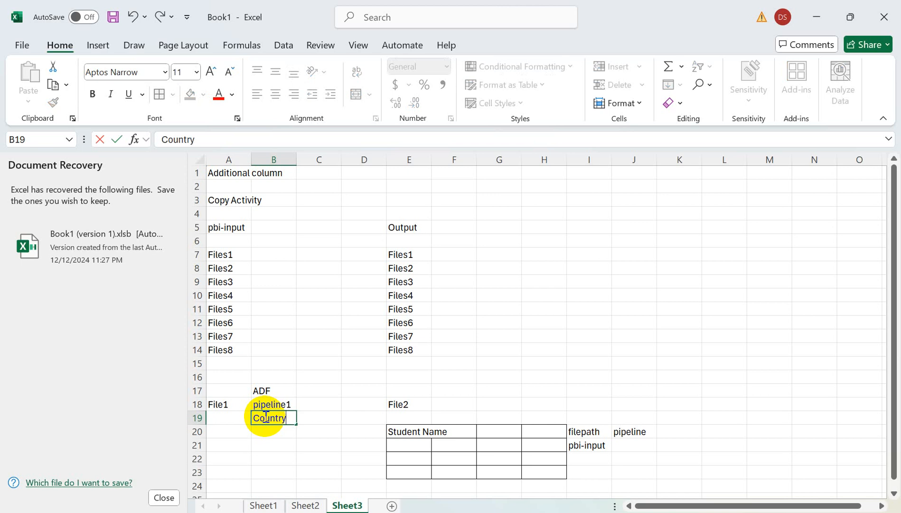
click(322, 419)
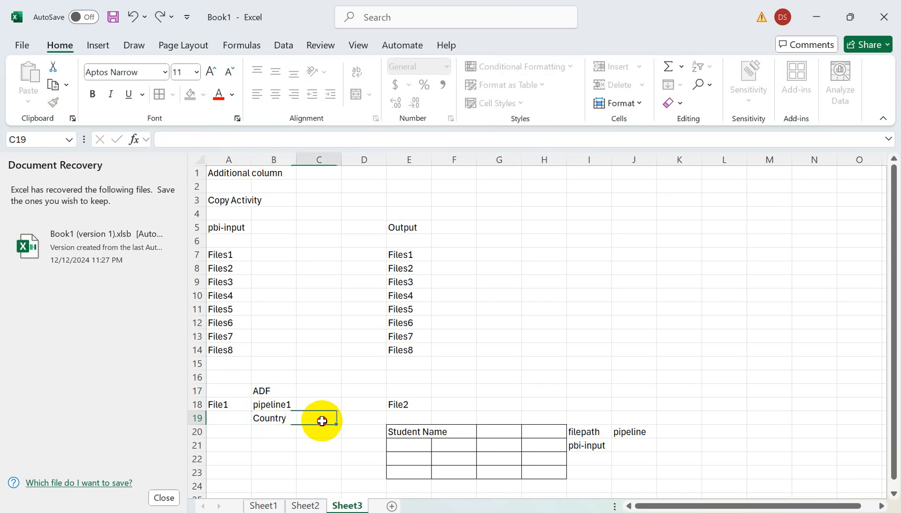
text(India)
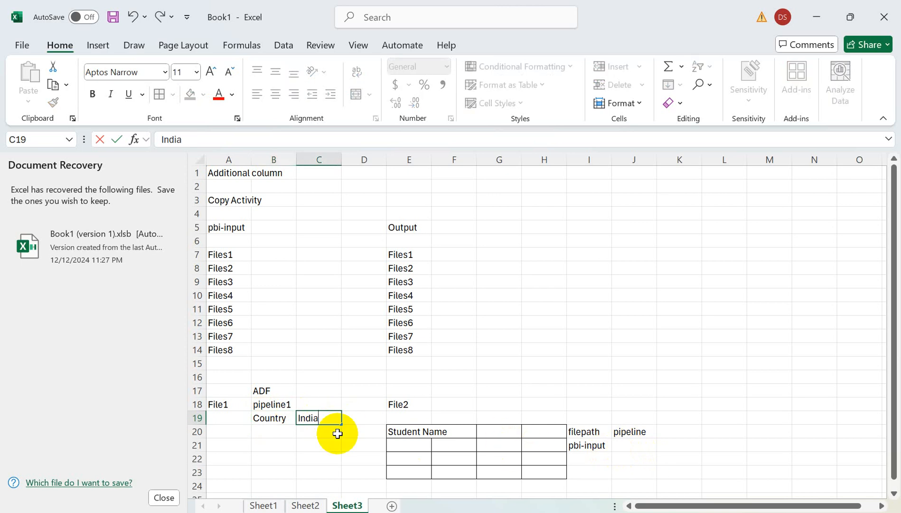
click(663, 433)
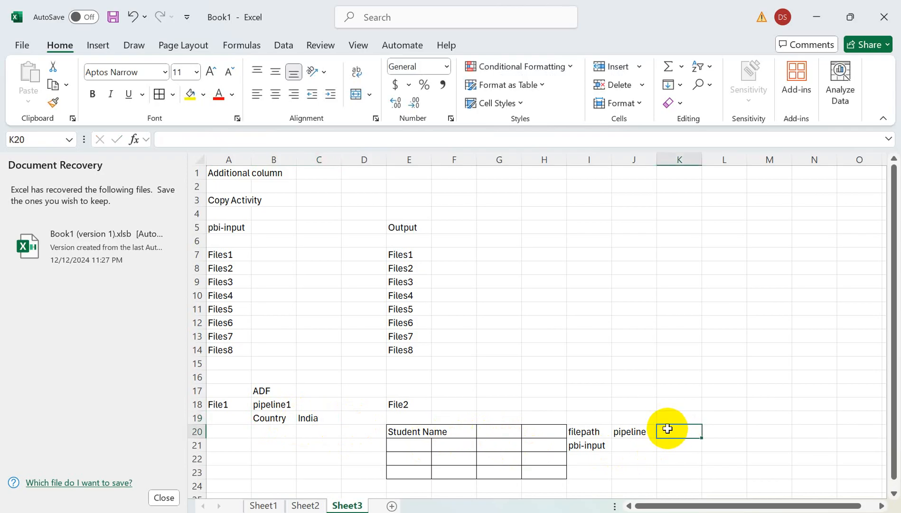
click(224, 173)
click(225, 200)
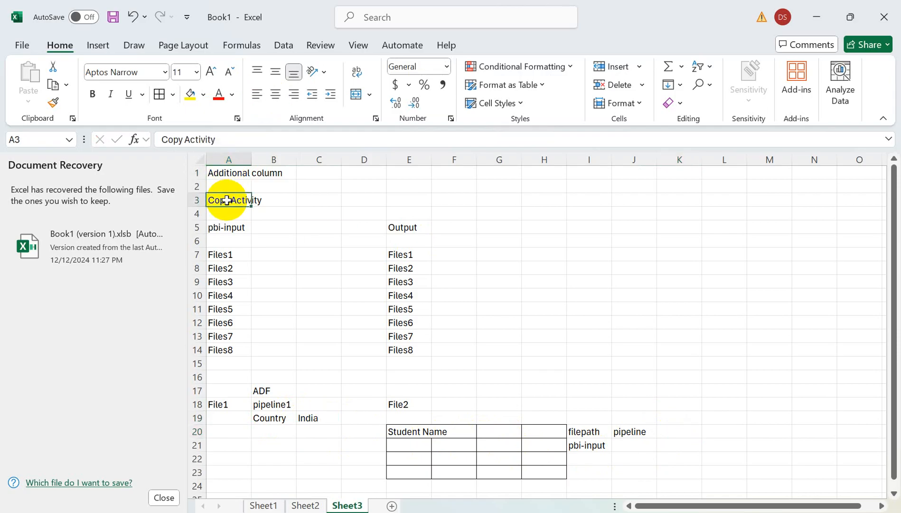
click(228, 172)
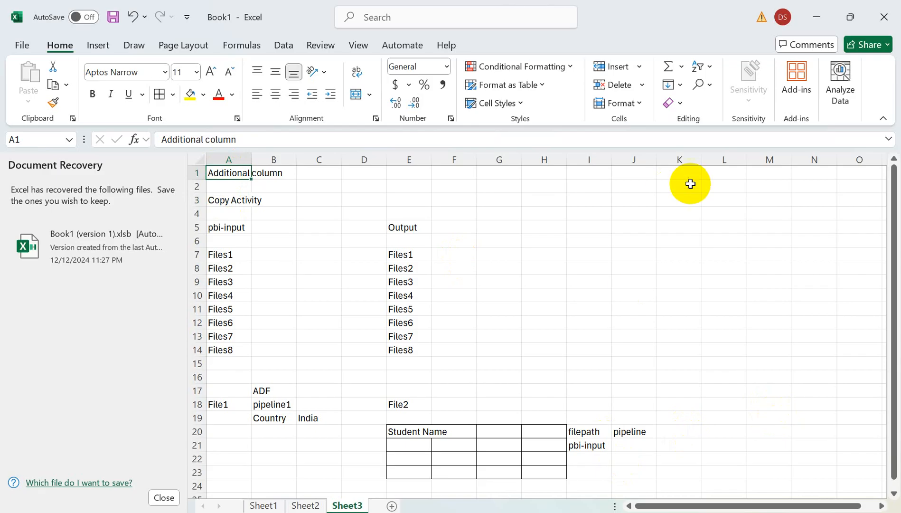
Enter "input" in cell I3 and "sales" directly below it in I4.
click(573, 203)
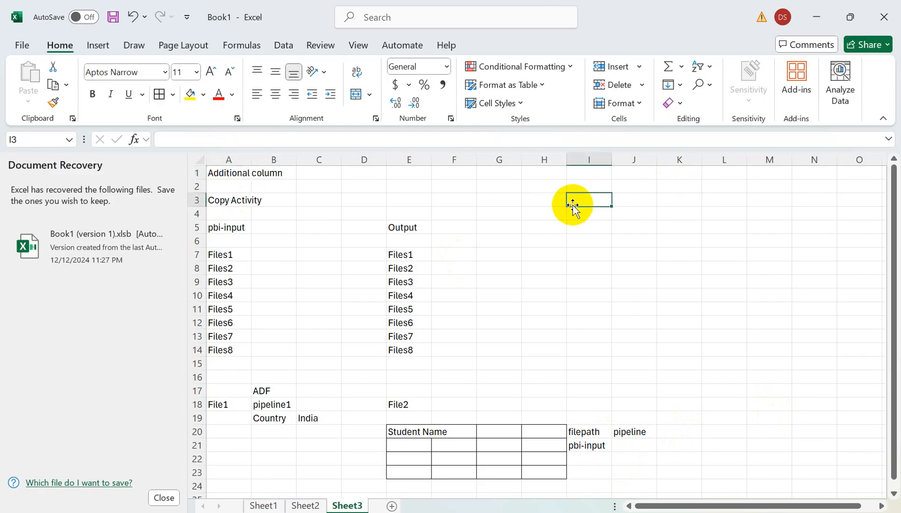
text(input)
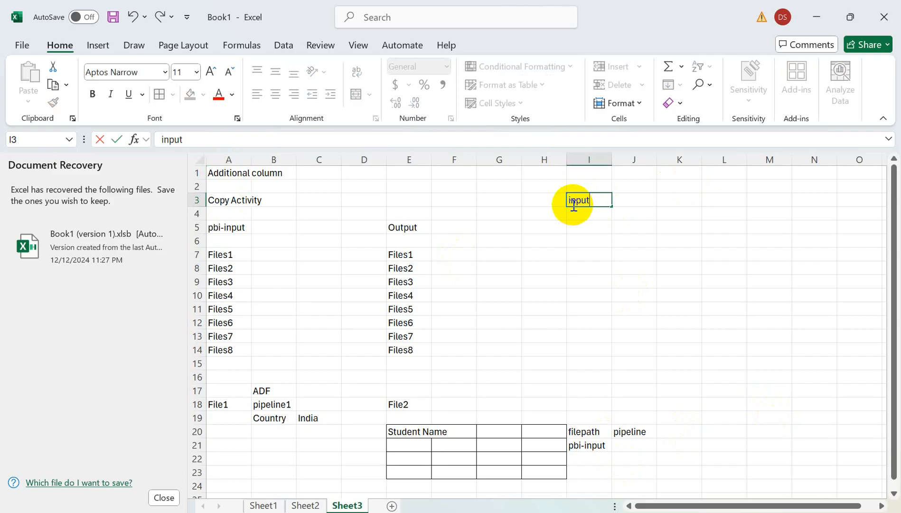
key(Tab)
key(Right)
key(Down)
key(Down)
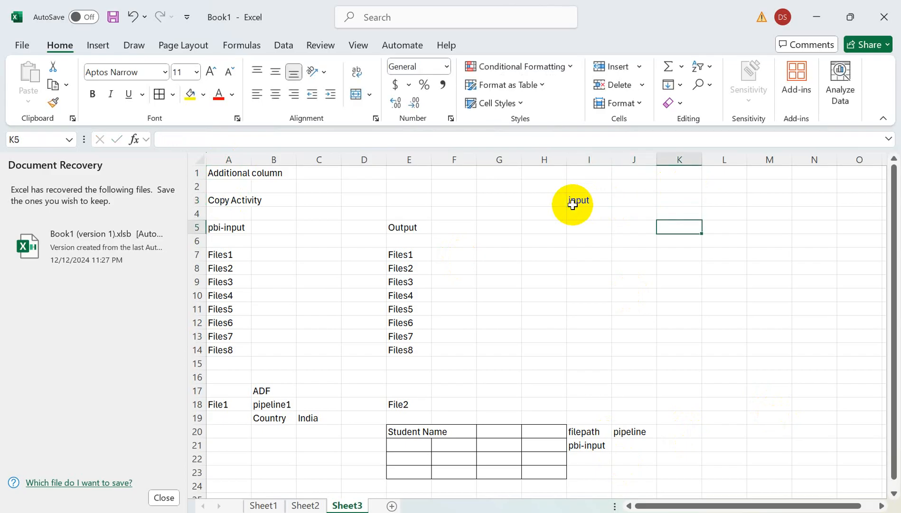
key(Left)
key(Left)
key(Up)
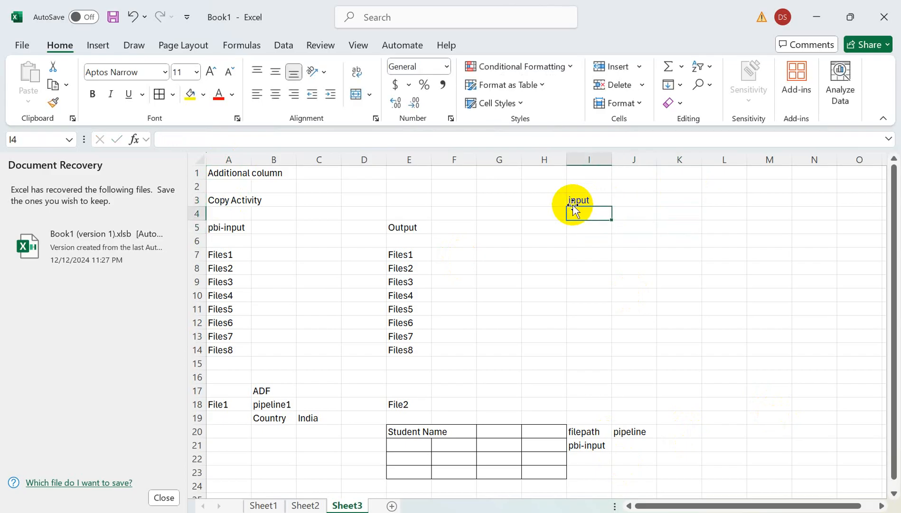
text(sal)
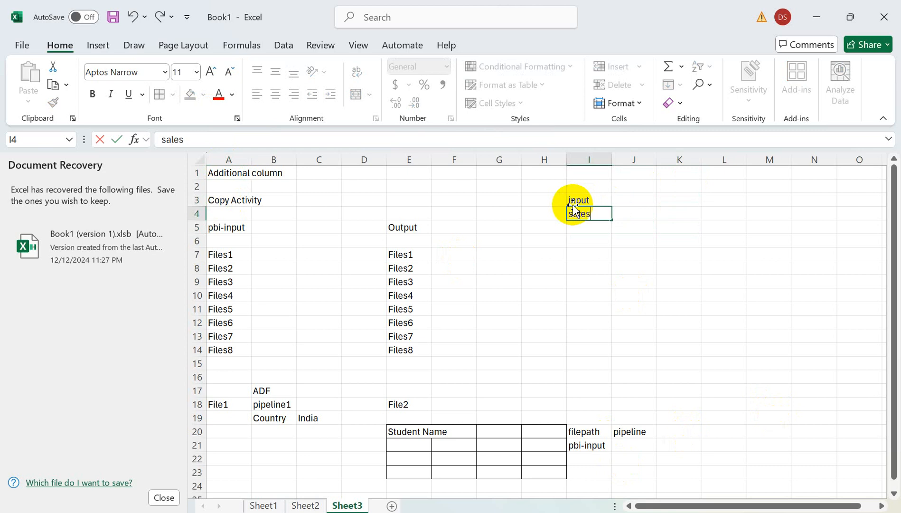
text(es)
key(Up)
key(Right)
key(Right)
key(Right)
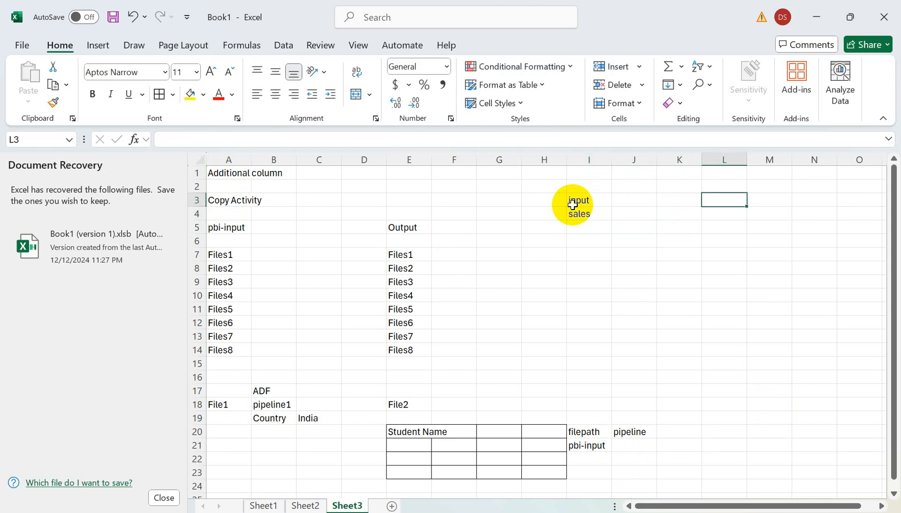
key(Right)
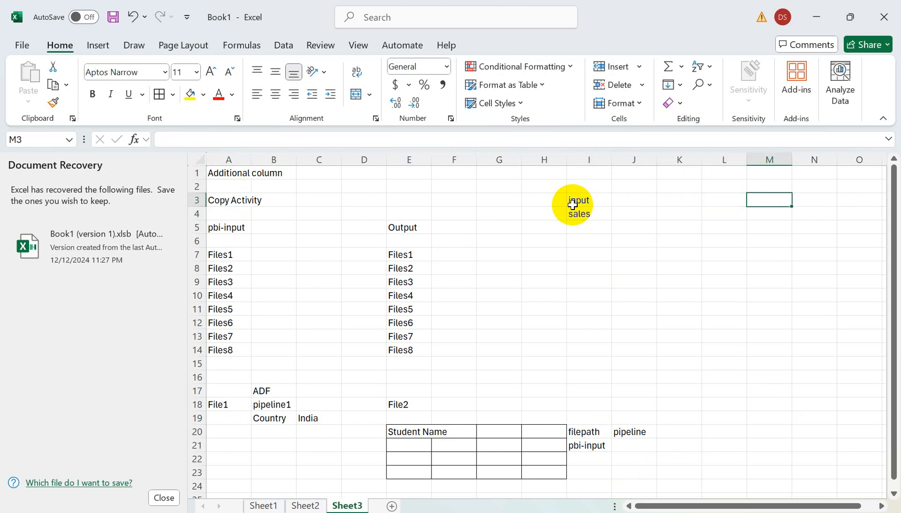
Enter "SQL DB" in cell M3.
text(SQL)
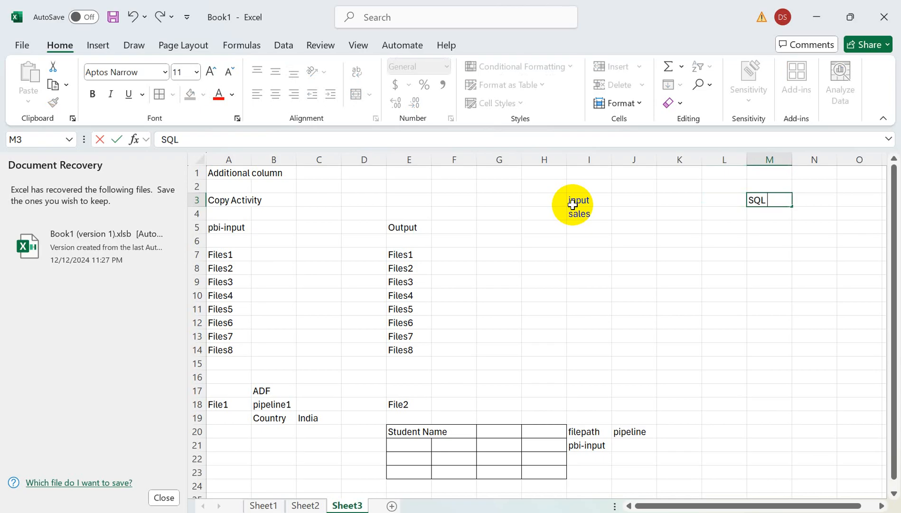
text( DB)
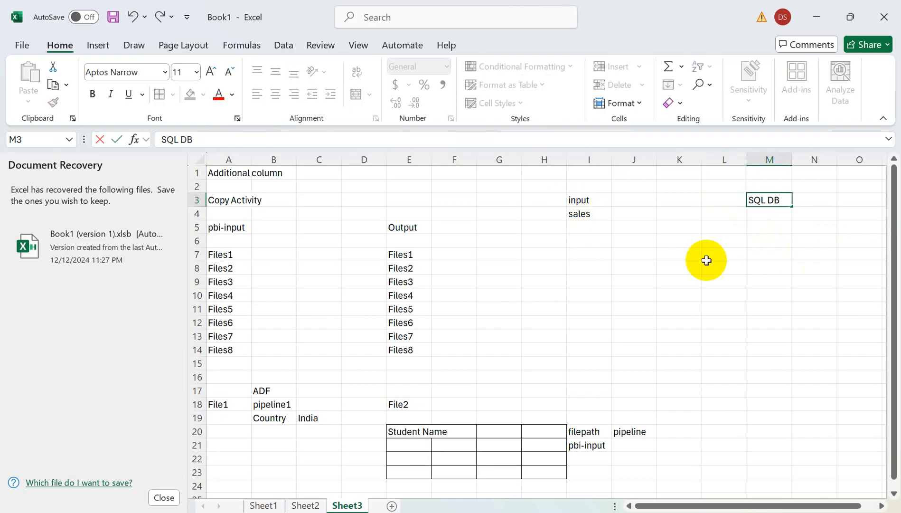
Switch to Azure Data Factory in the browser, dismiss the publishing notification and close the three open pipelines.
key(alt+Tab)
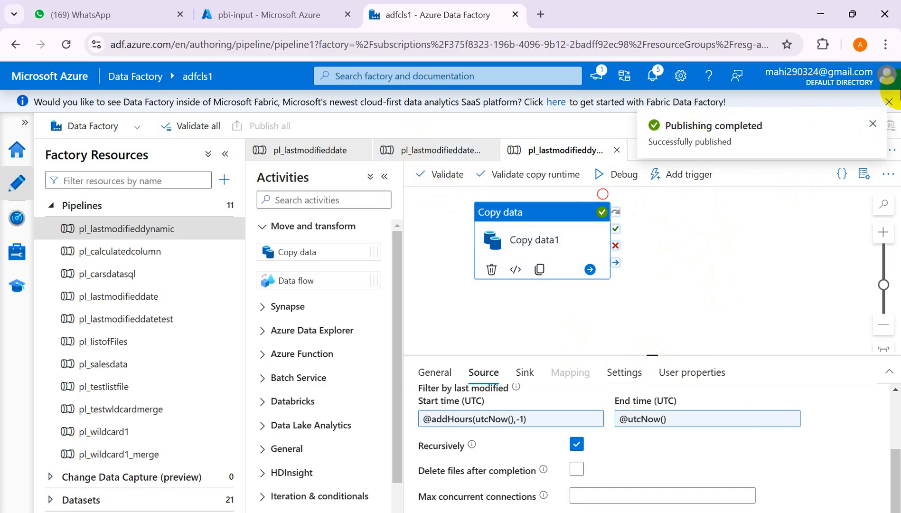
click(874, 125)
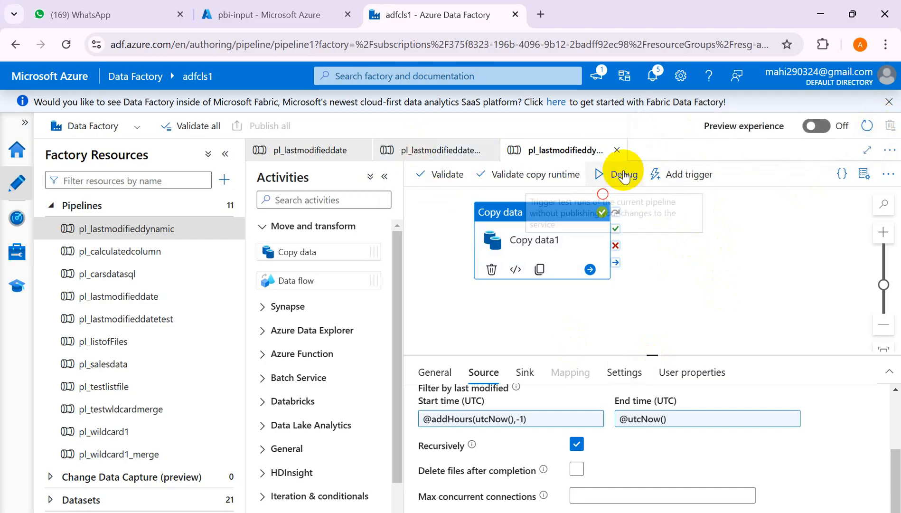
click(617, 150)
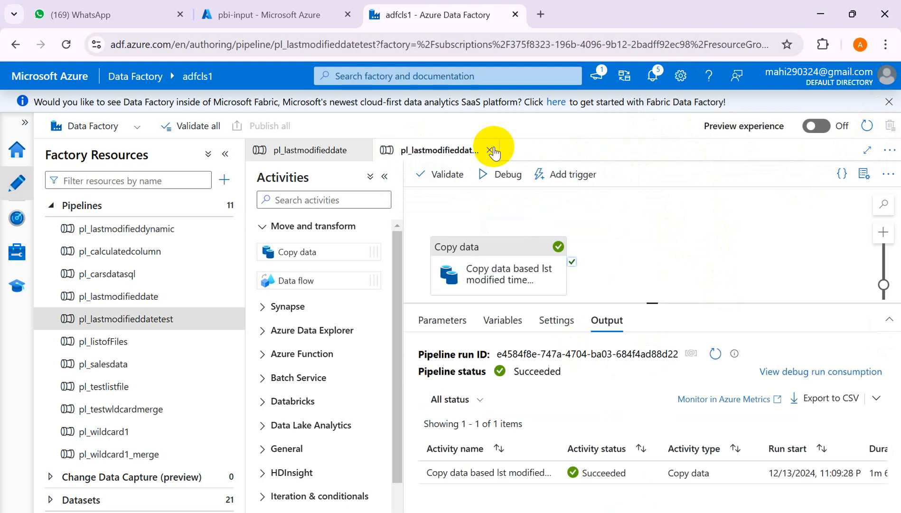
click(491, 149)
click(363, 150)
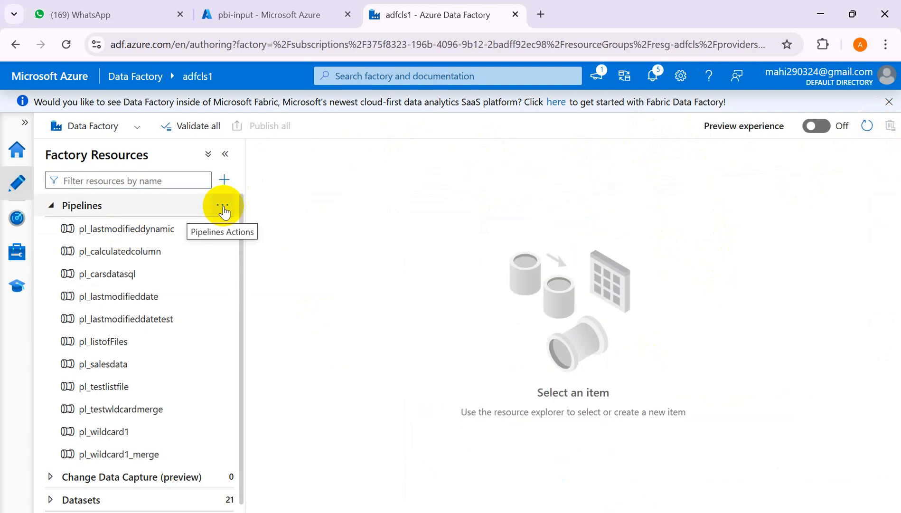
click(231, 205)
Switch to the Azure portal and create a storage container named "input1" in the saadcls storage account.
click(277, 19)
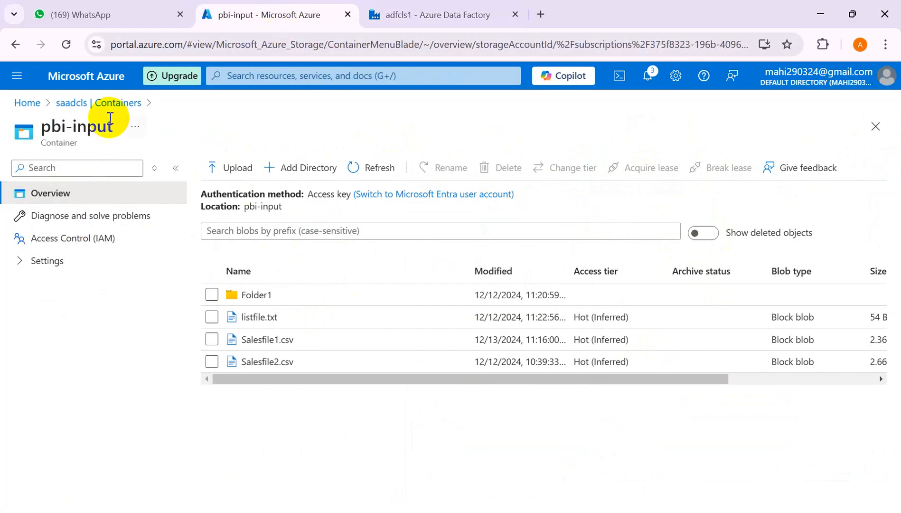
click(104, 108)
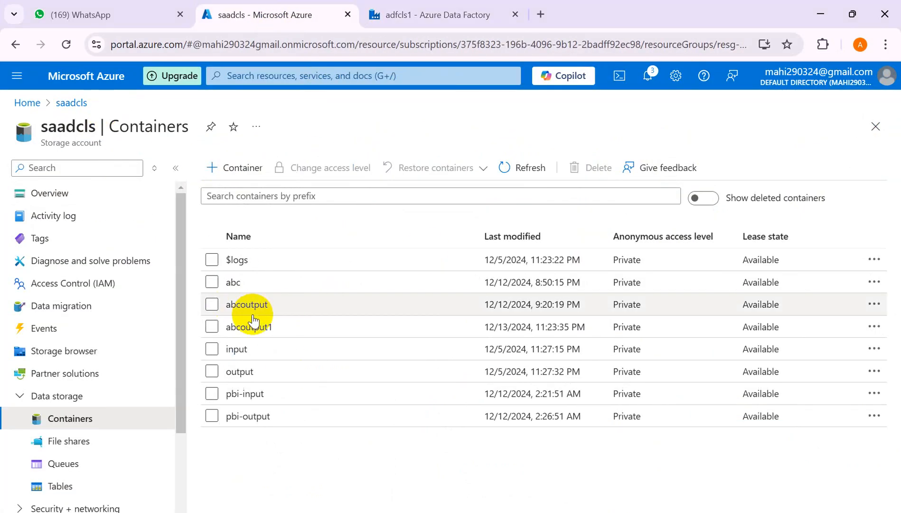
click(257, 395)
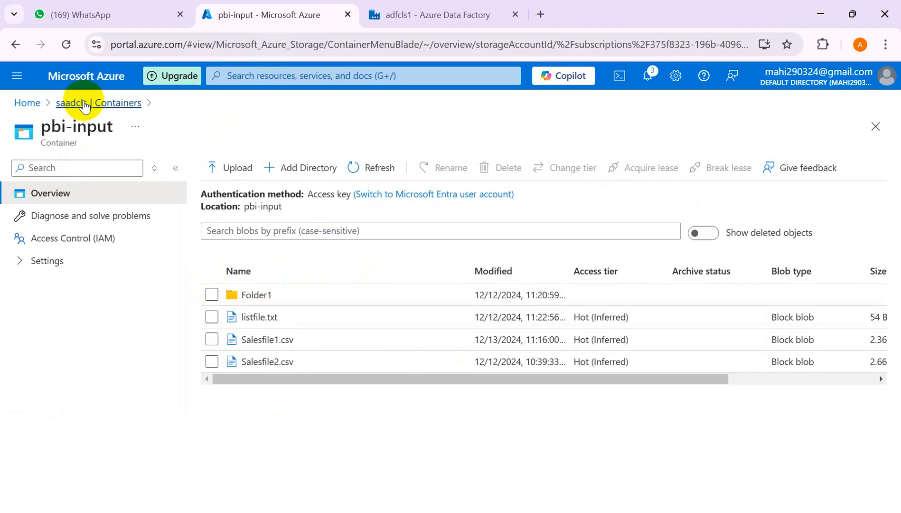
click(80, 103)
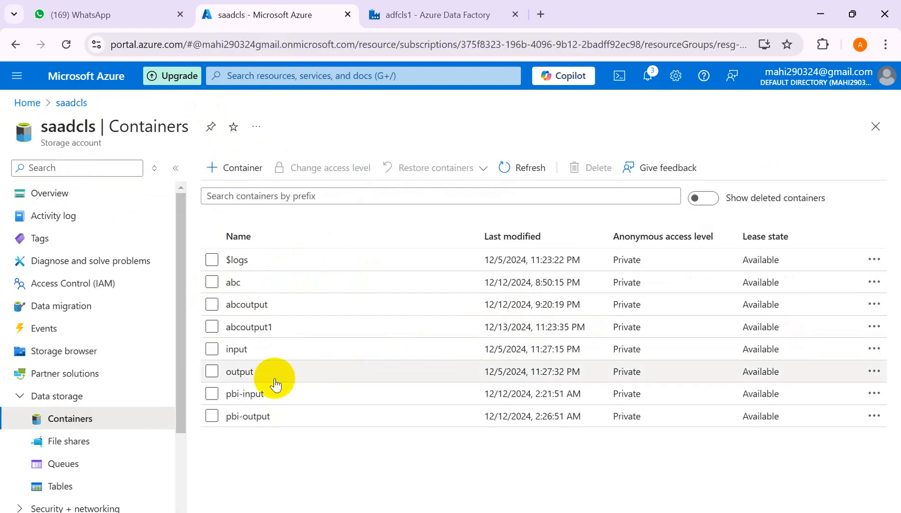
click(242, 168)
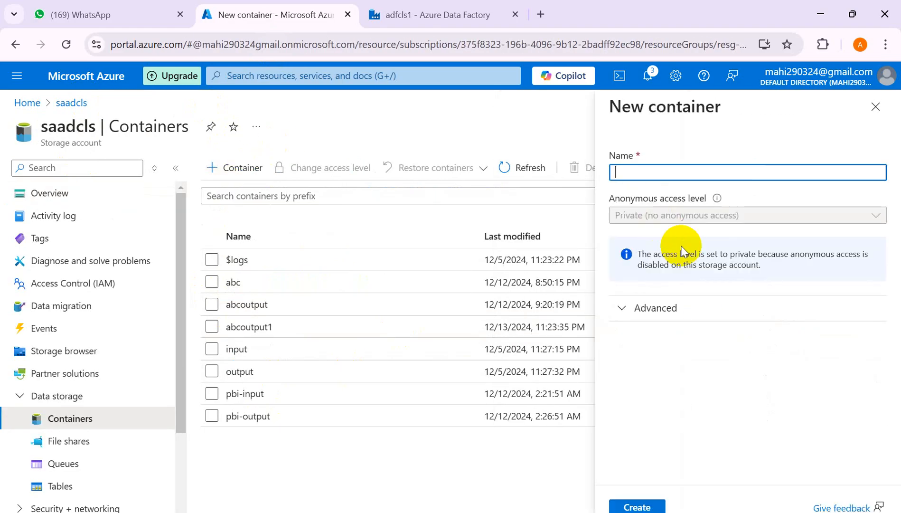
text(input)
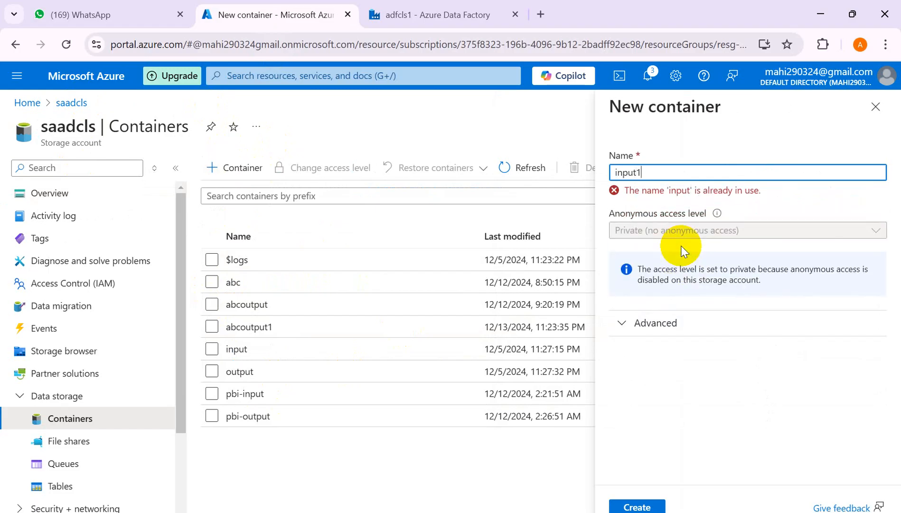
text(1)
click(636, 507)
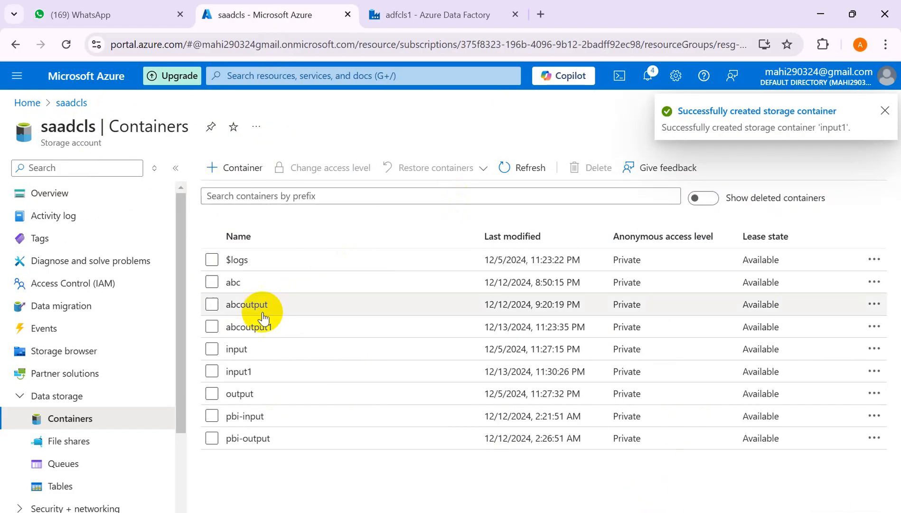
Upload the Salesfile1 CSV from the ADF Case Studies folder into the input1 container.
click(237, 370)
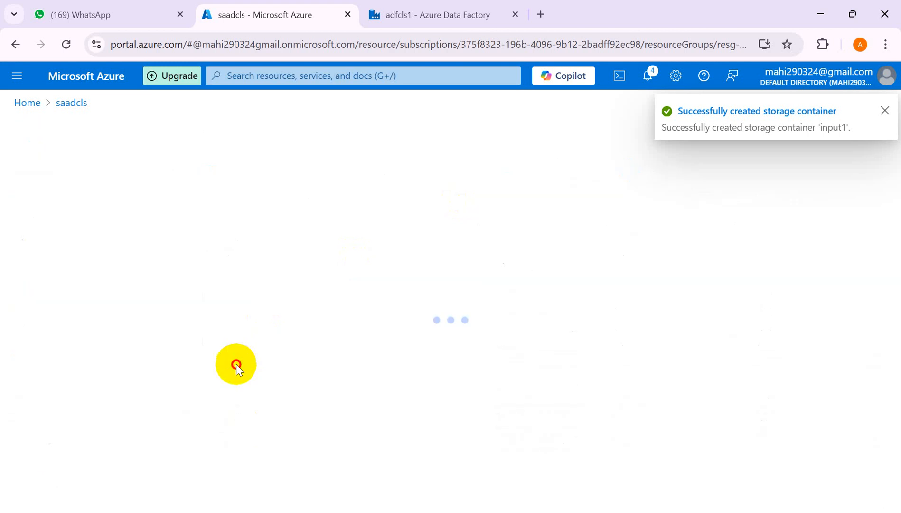
click(241, 174)
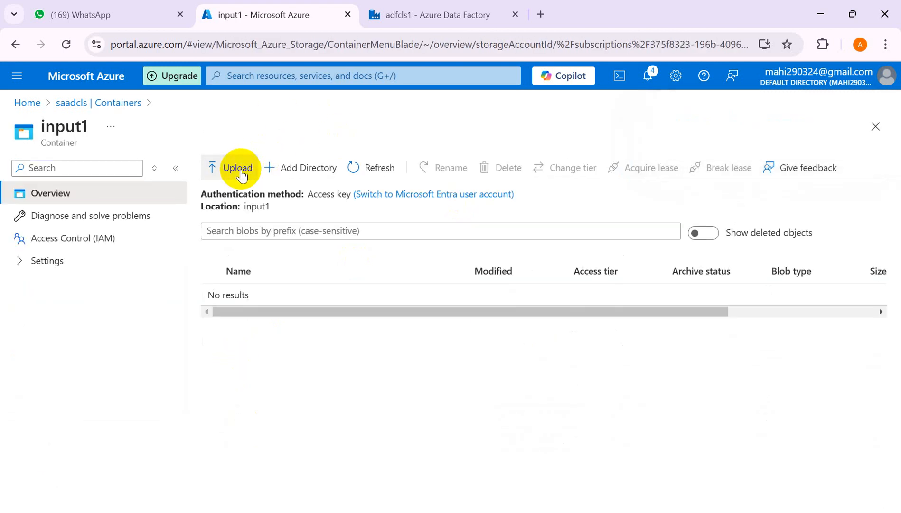
click(583, 299)
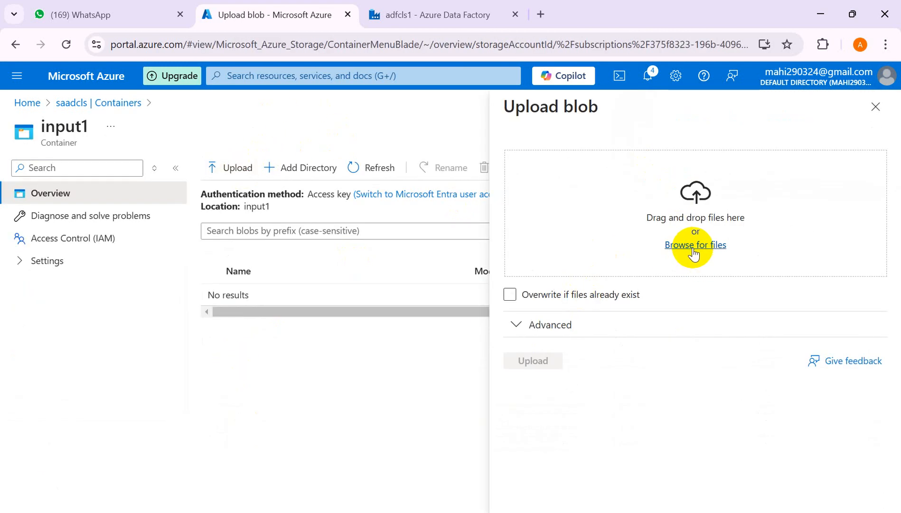
click(694, 248)
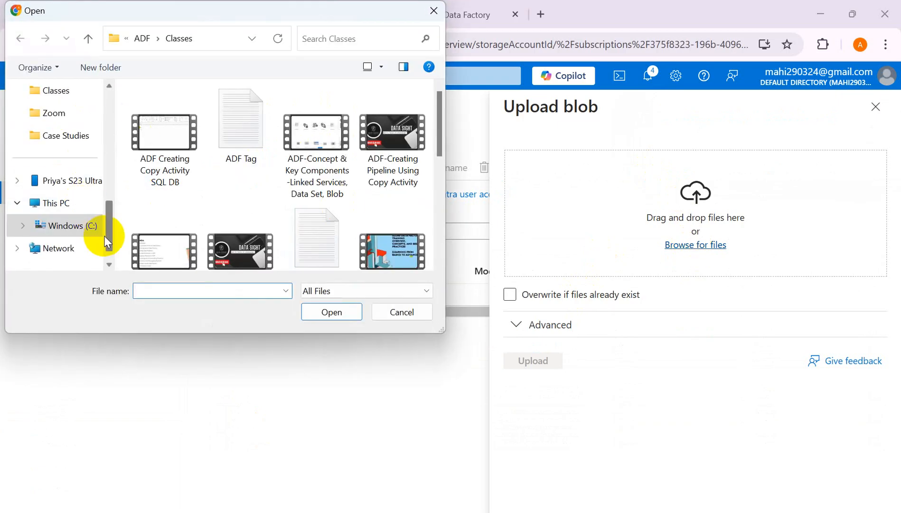
drag(109, 240, 107, 207)
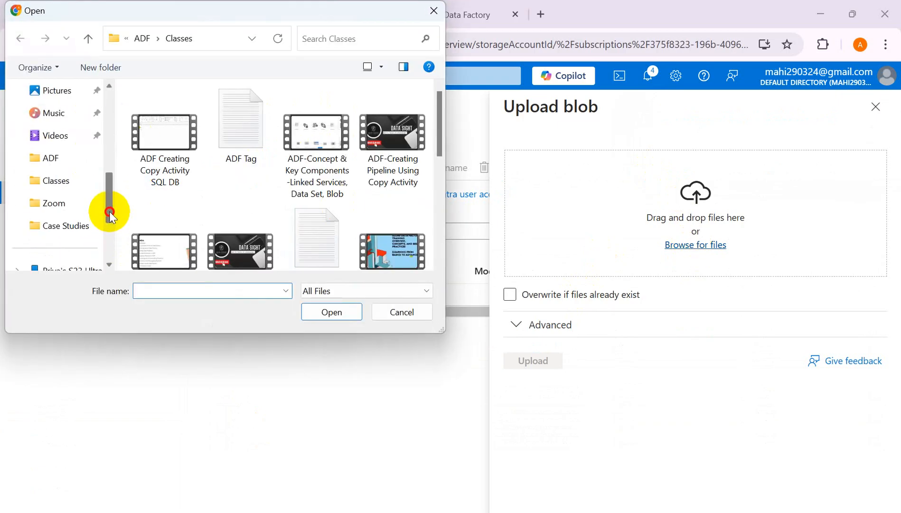
click(48, 162)
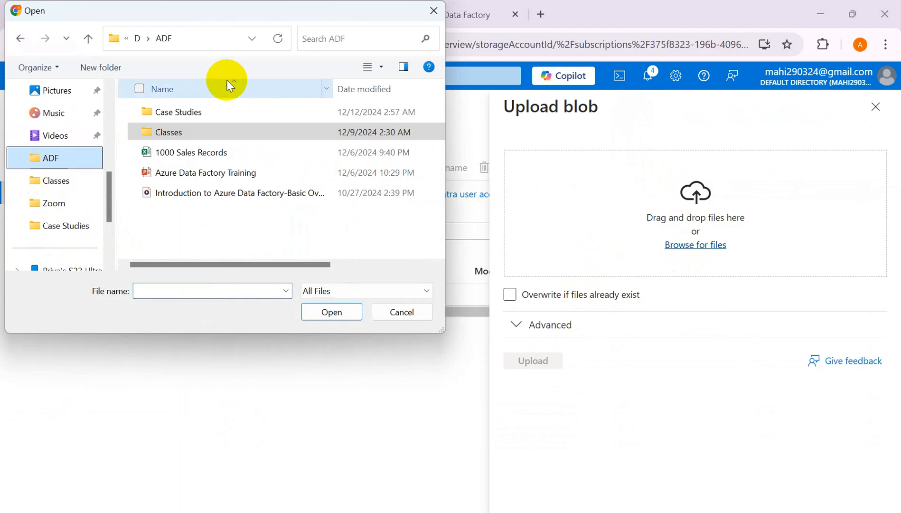
double_click(188, 118)
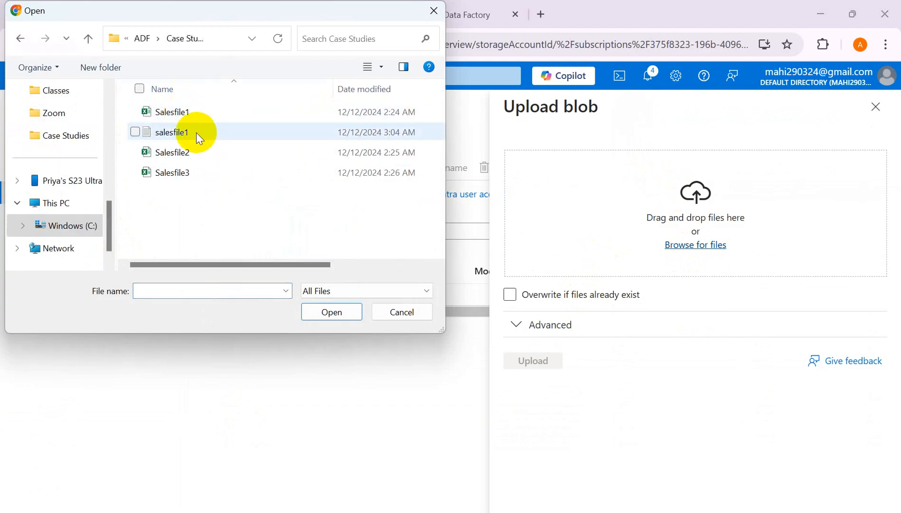
click(179, 113)
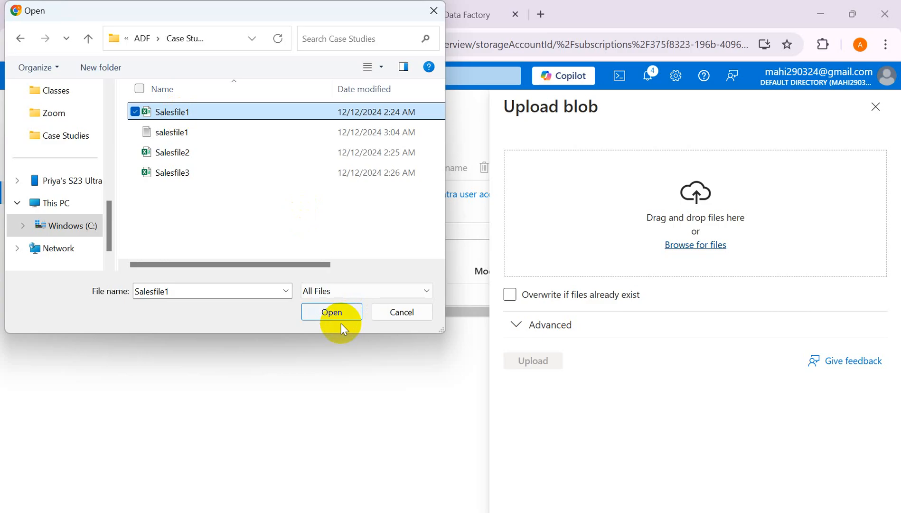
click(321, 318)
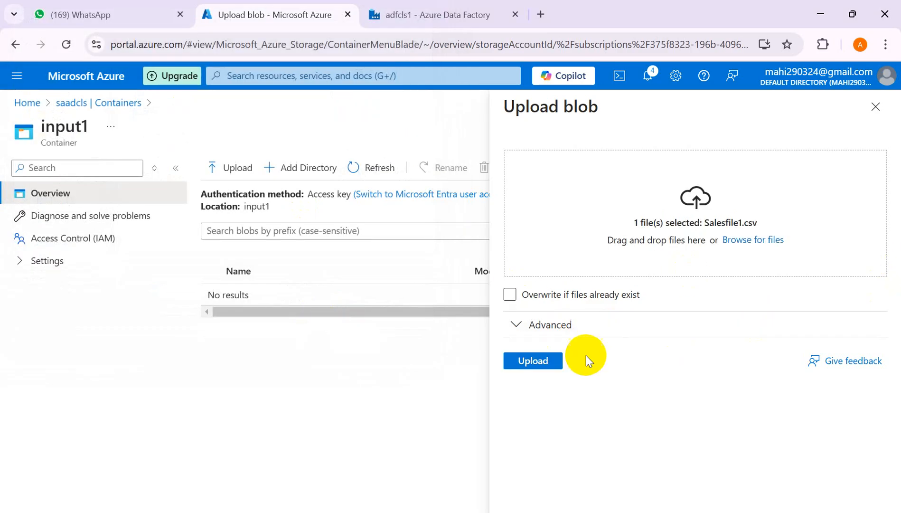
click(534, 362)
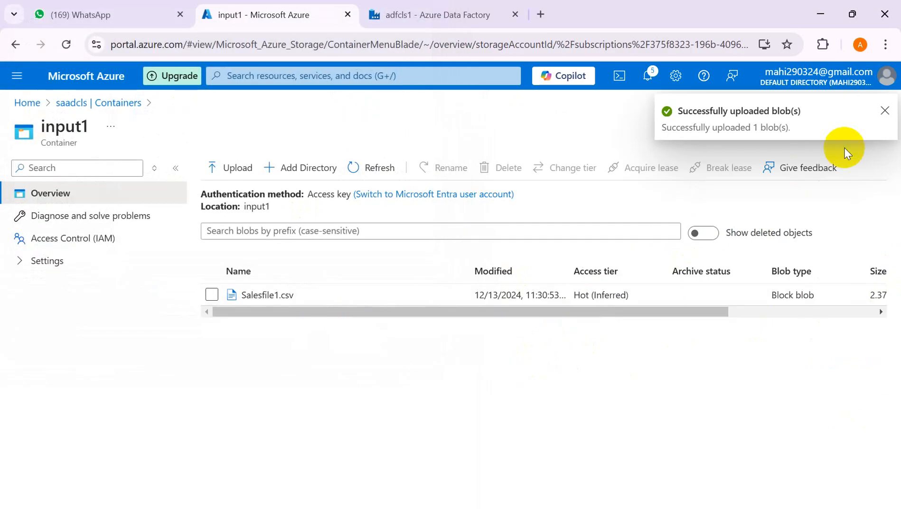
Examine the contents of Salesfile1.csv in the input1 container, including its column headers and rows, and close the file.
click(278, 295)
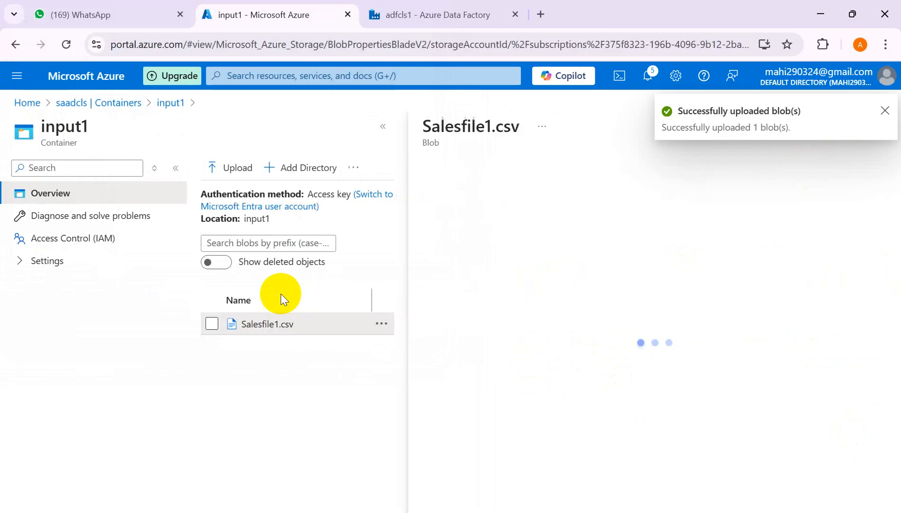
click(885, 110)
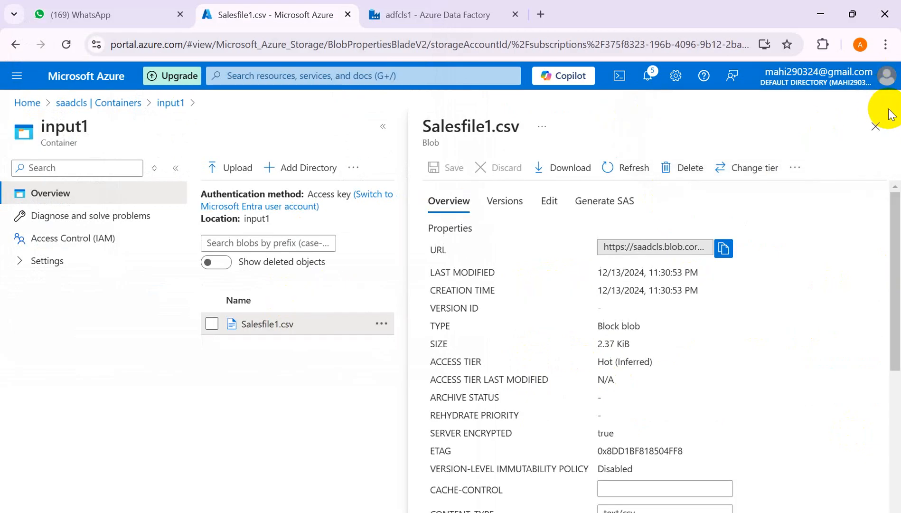
click(557, 199)
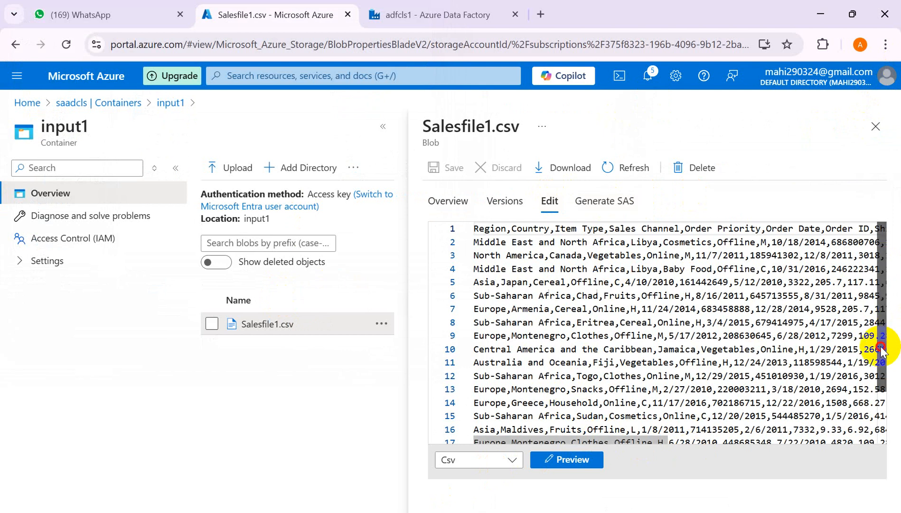
drag(880, 350, 885, 222)
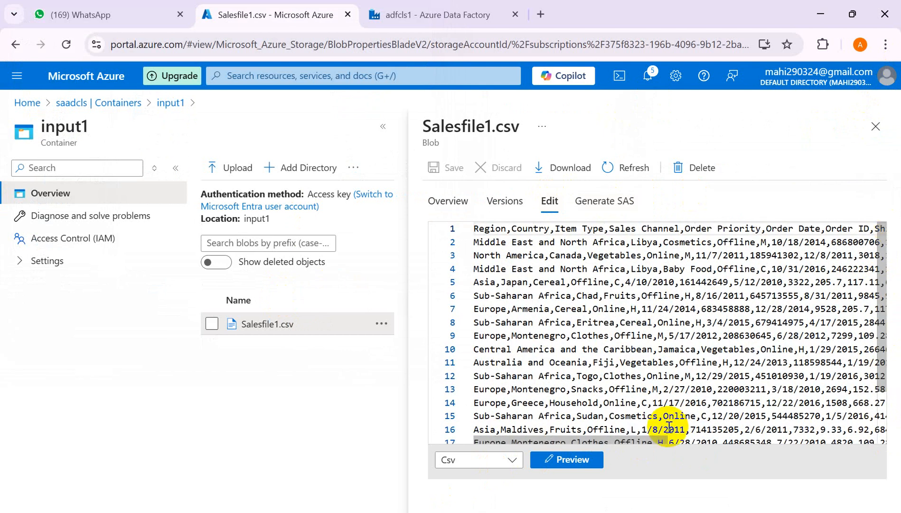
drag(628, 442, 411, 322)
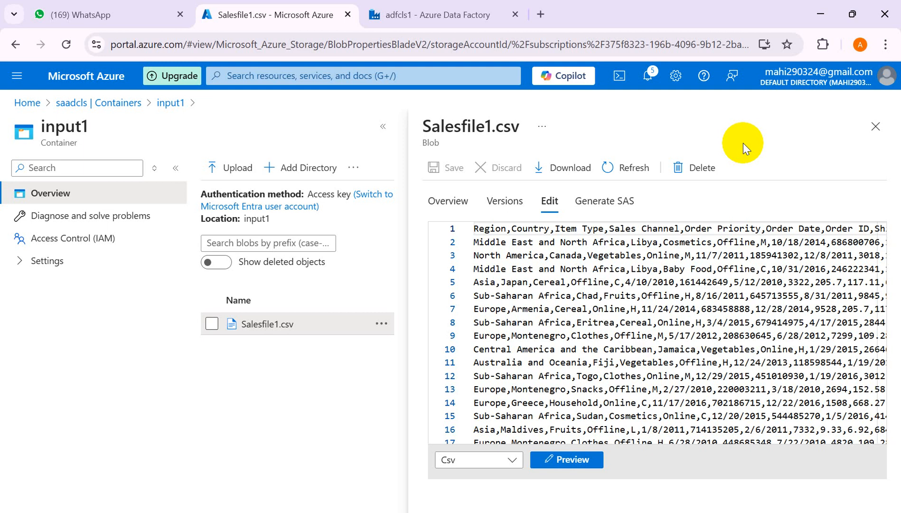
click(874, 127)
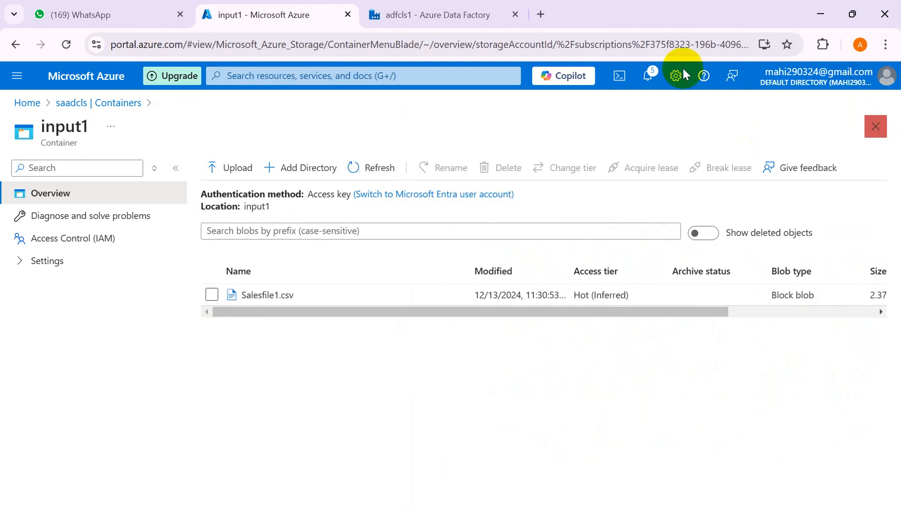
Switch to Azure Data Factory and create a new pipeline in the adfcls1 factory.
click(447, 13)
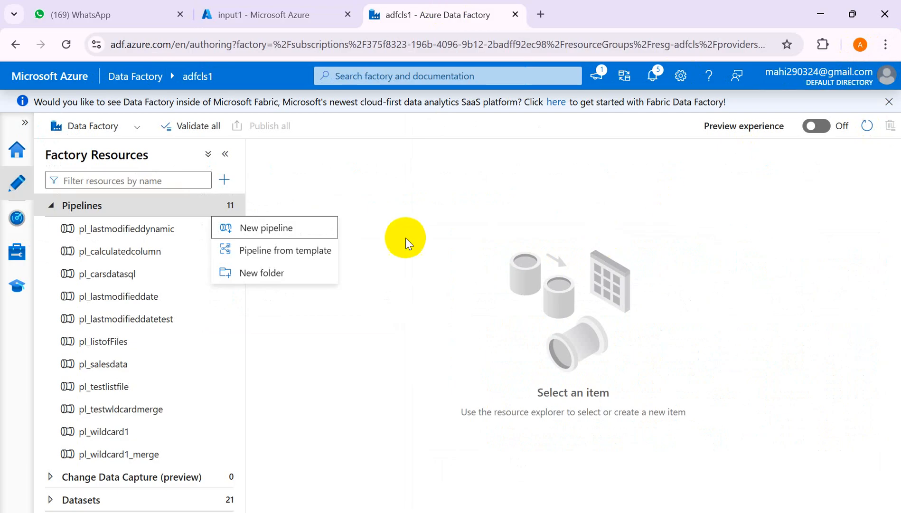
click(262, 228)
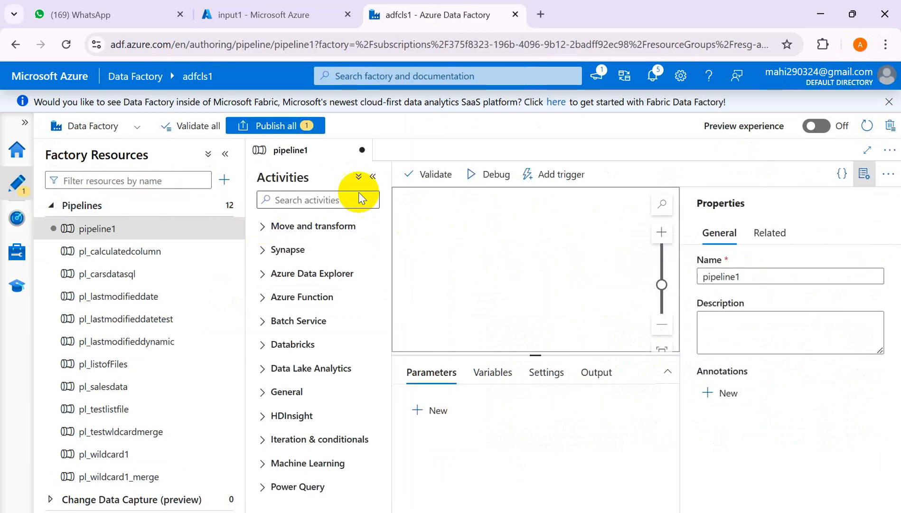
click(278, 15)
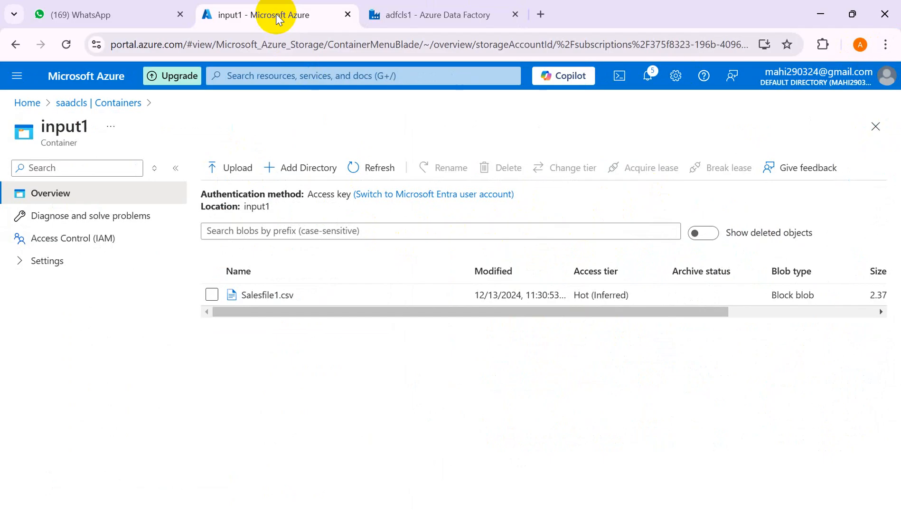
click(419, 18)
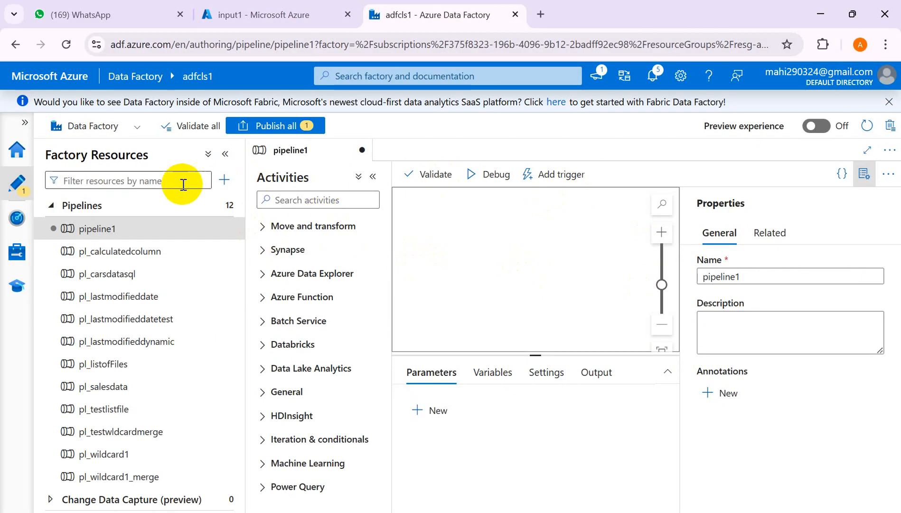
Rename the new pipeline as pl_aaditionalcolumn and close its properties.
click(755, 280)
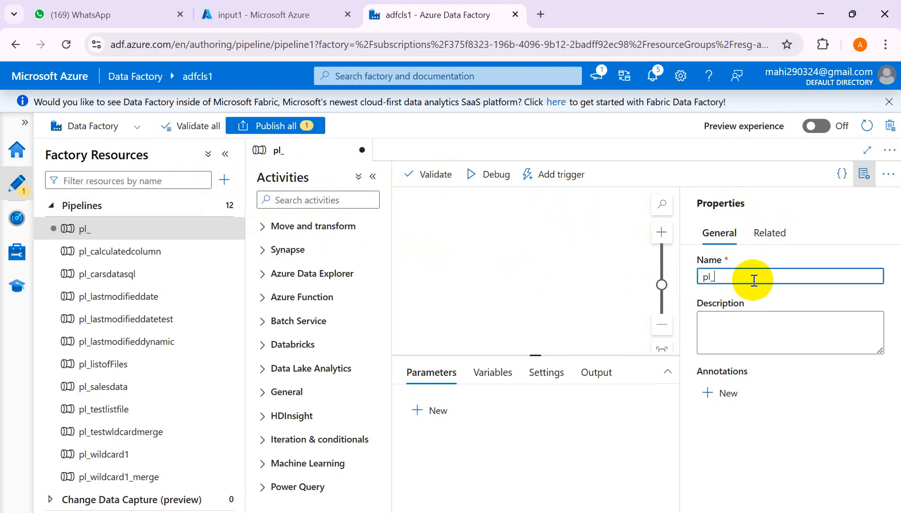
key(alt+Tab)
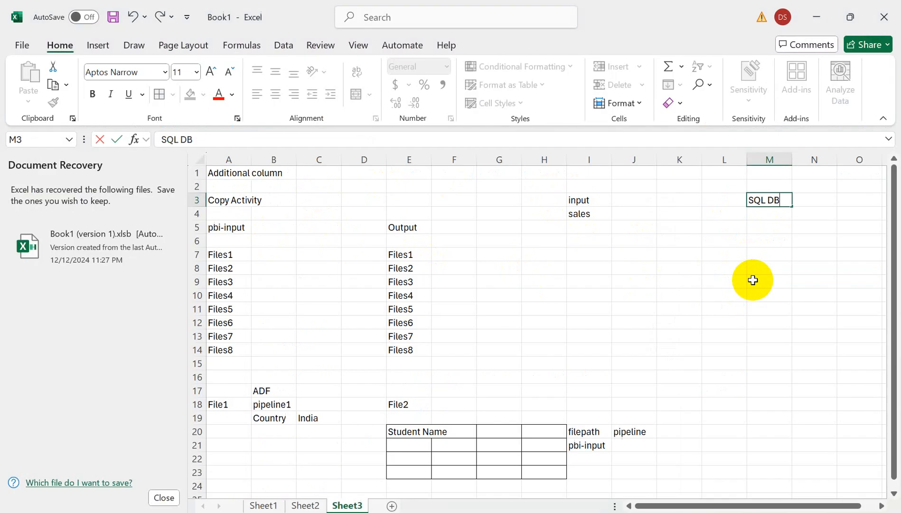
key(alt+Tab)
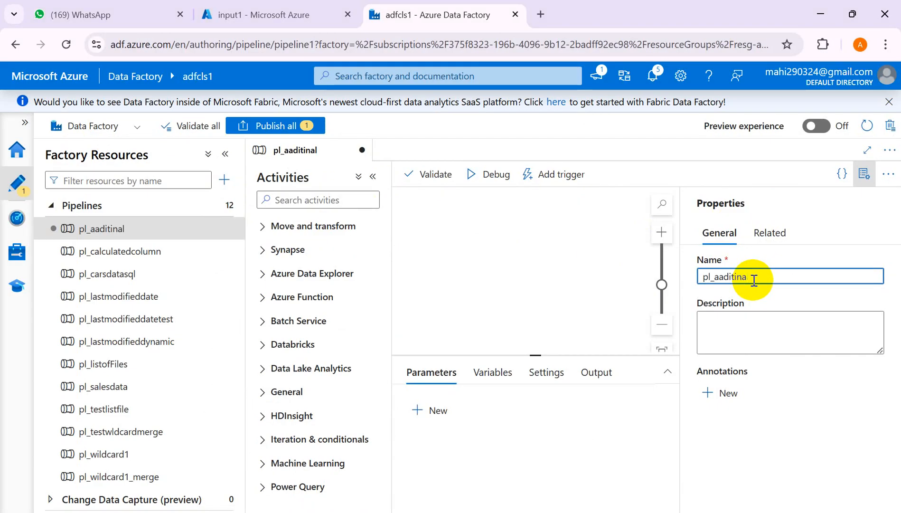
text(nalcolumn)
click(765, 322)
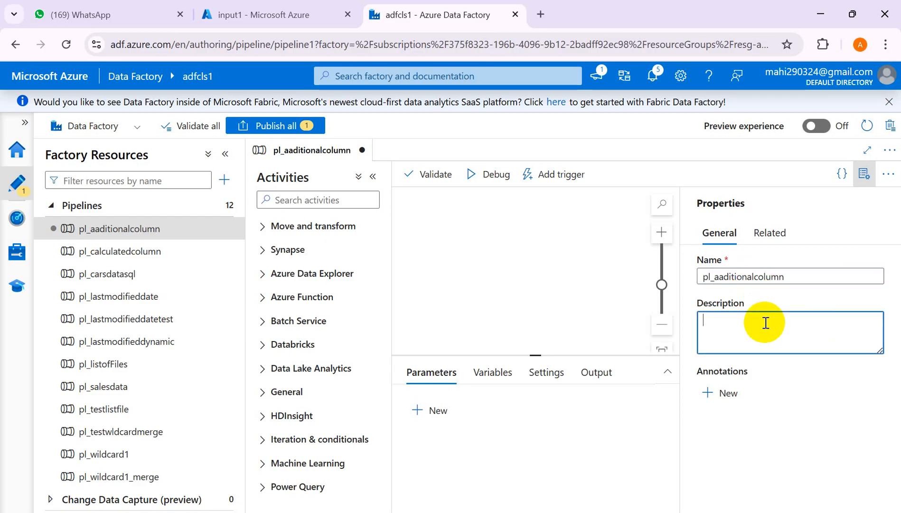
click(865, 174)
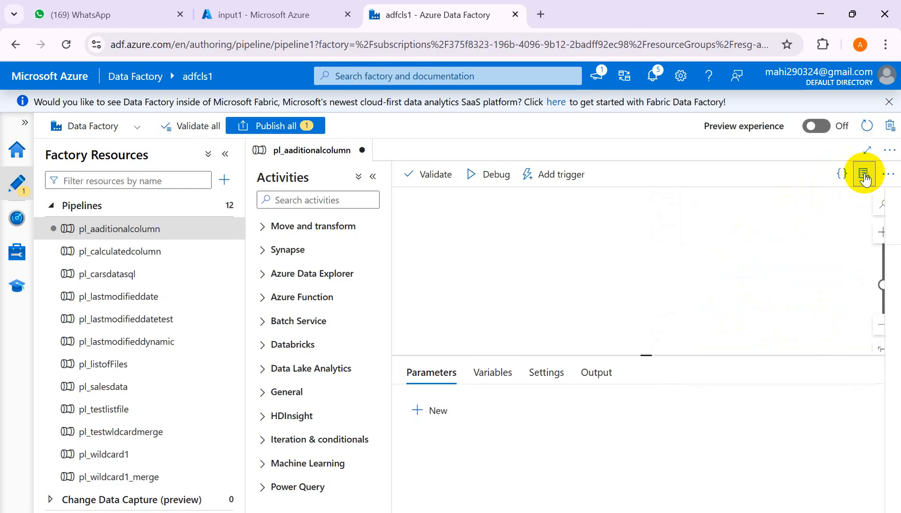
Add a Copy data activity to the pipeline and name it "Copy data for additionsl column".
click(263, 226)
drag(352, 256, 547, 247)
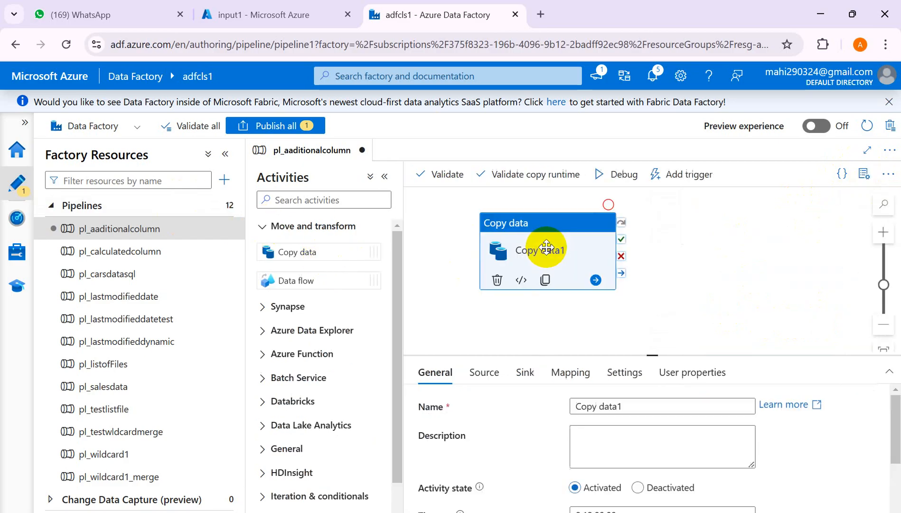
click(484, 375)
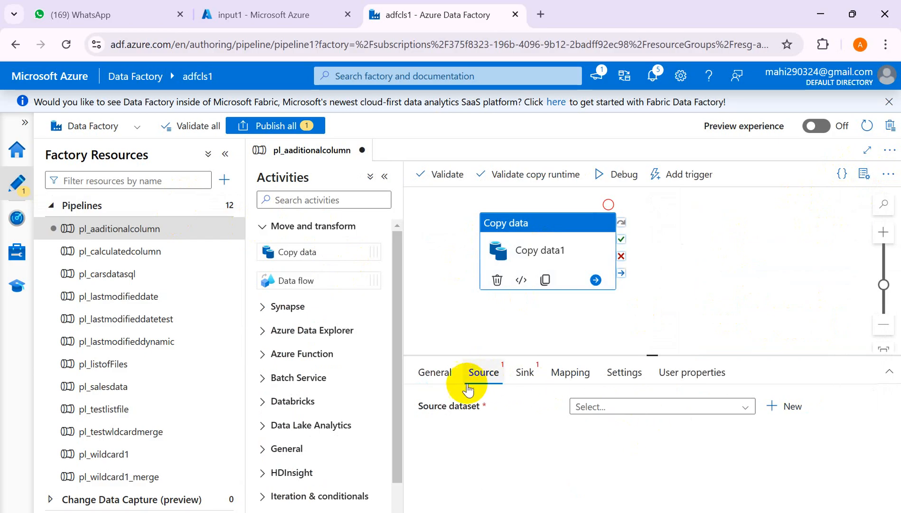
click(445, 378)
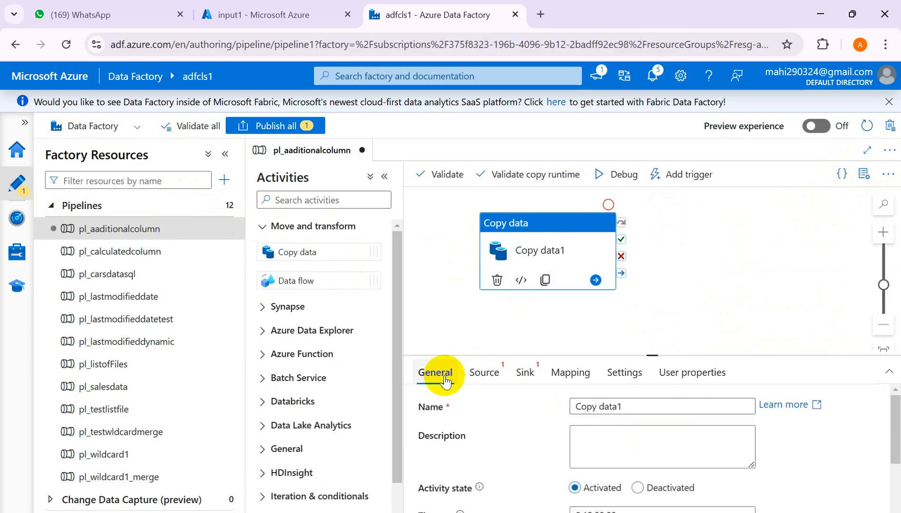
click(644, 407)
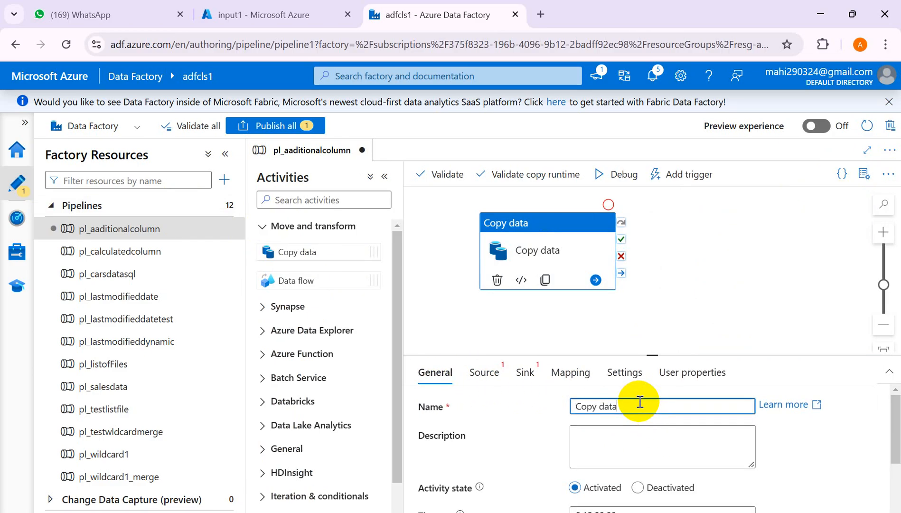
text(for addit)
key(BackSpace)
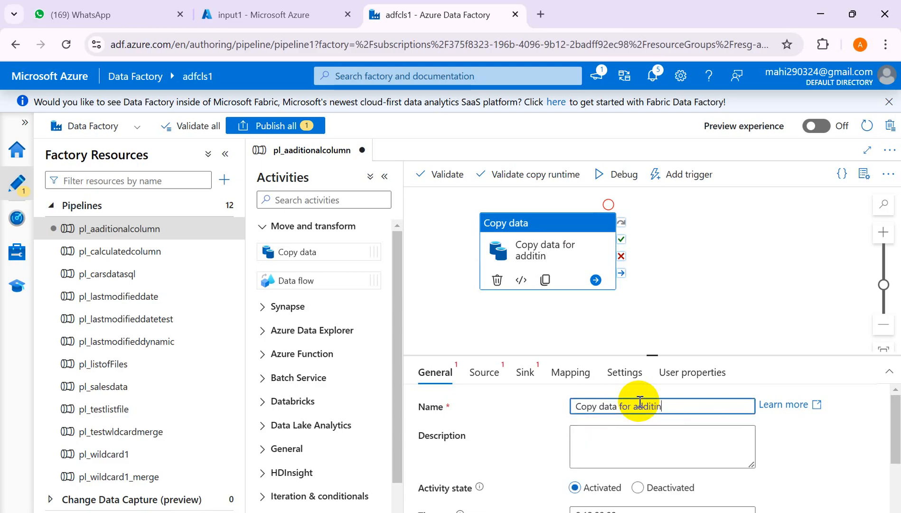
text(ons)
key(BackSpace)
key(BackSpace)
key(BackSpace)
text(onsl column)
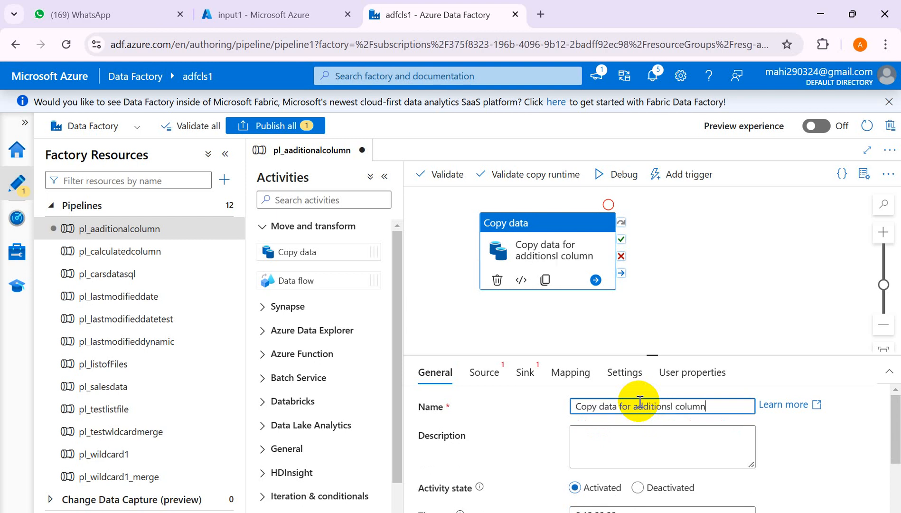
Start a new source dataset for the Copy activity, using Azure Data Lake Storage Gen2 with the DelimitedText format.
click(480, 372)
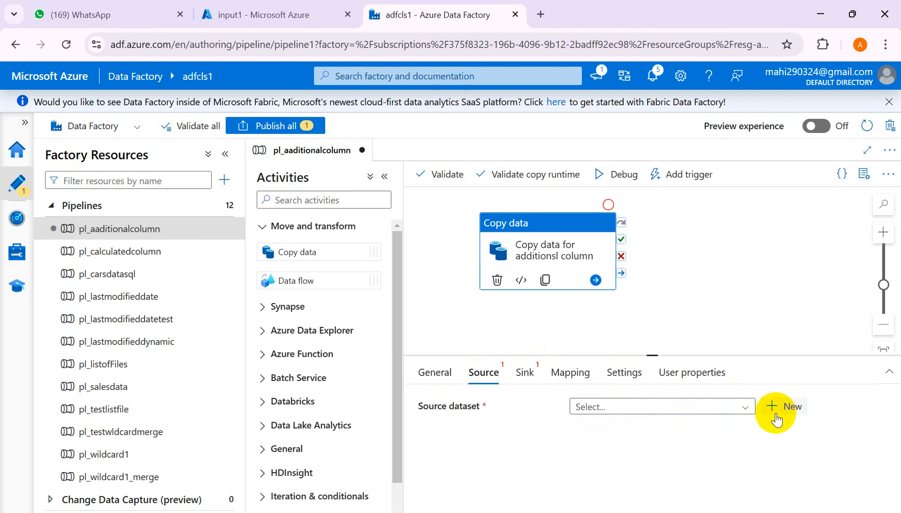
click(781, 407)
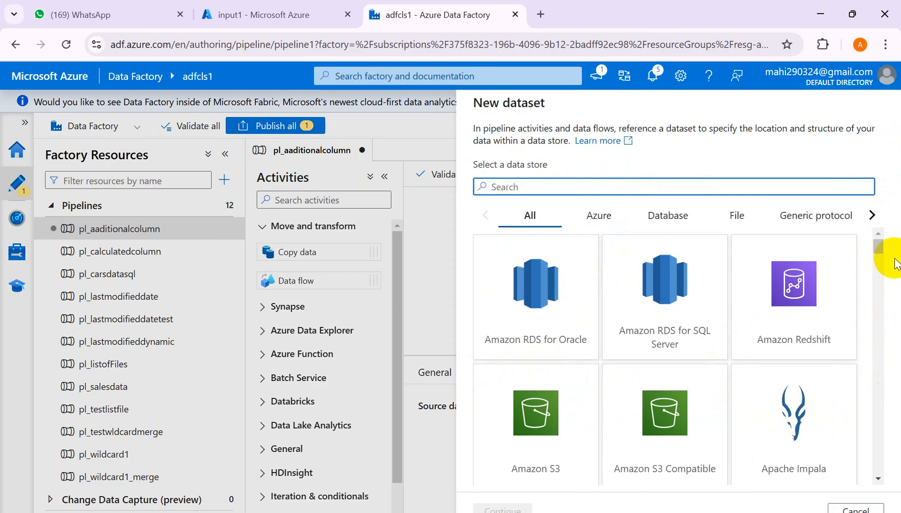
click(879, 247)
drag(878, 247, 880, 269)
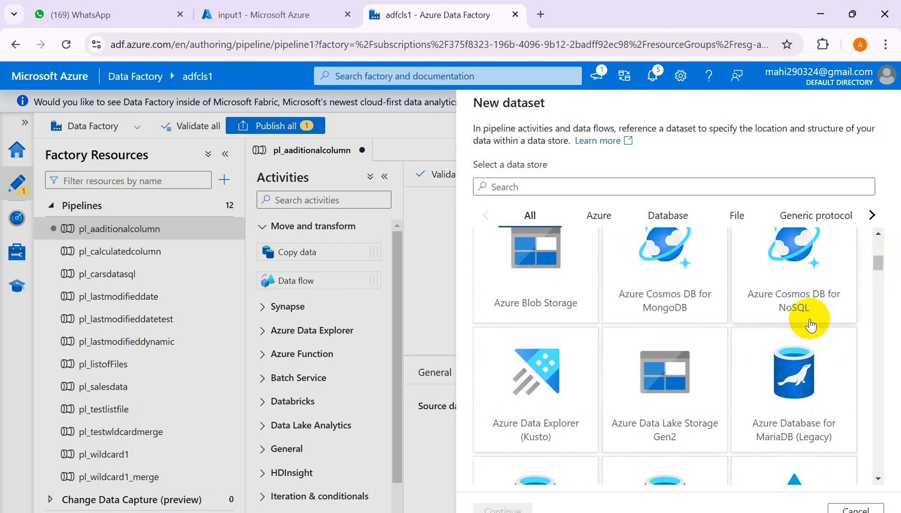
click(663, 390)
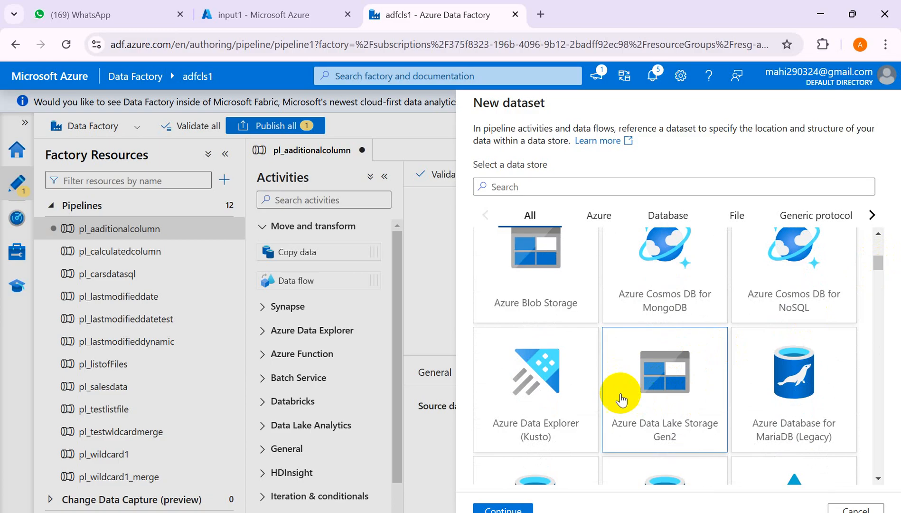
click(504, 508)
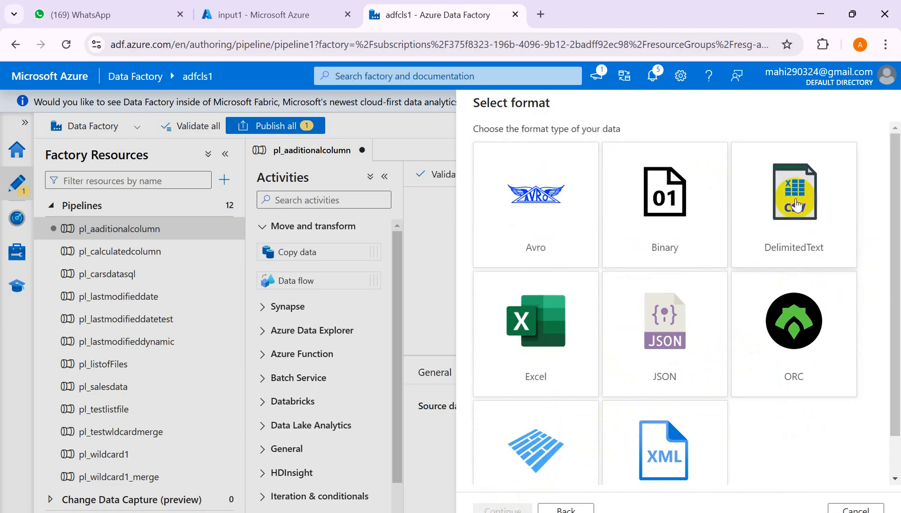
click(797, 205)
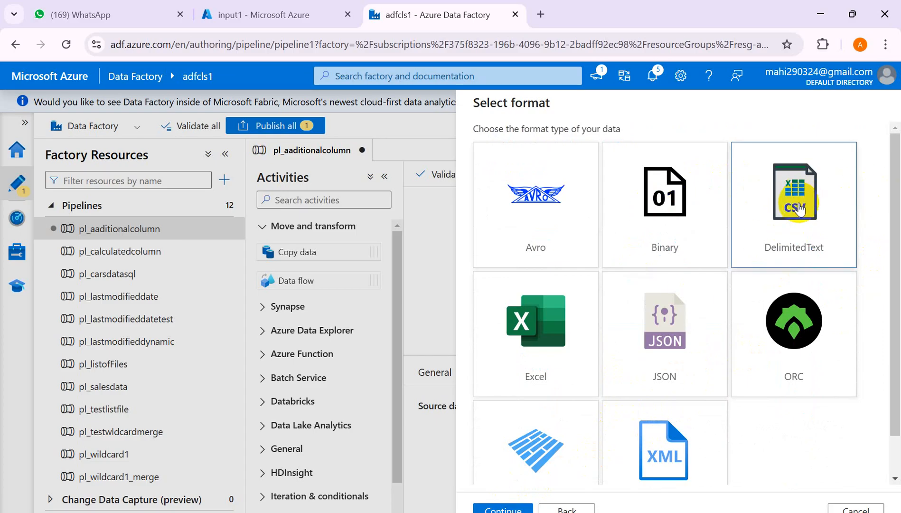
click(510, 505)
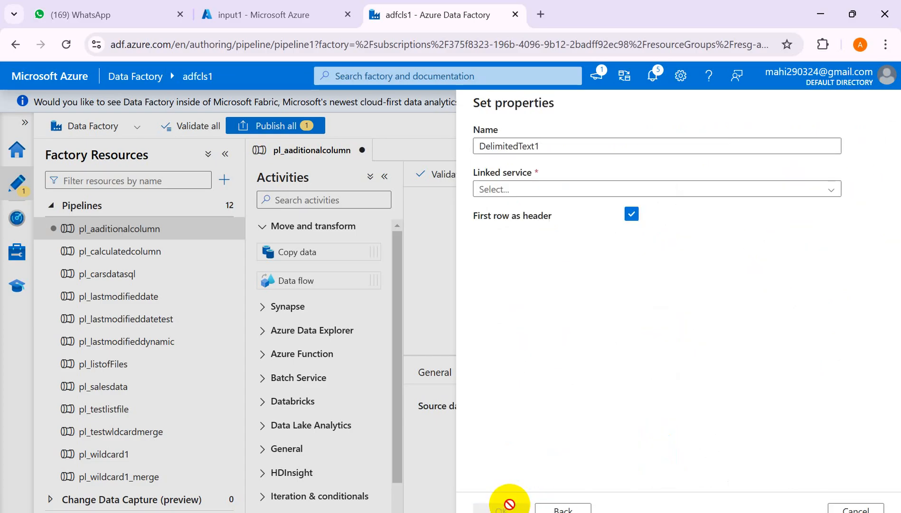
Name the source dataset ds_salesfile1 and assign it the ls_adlsgen2 linked service.
click(547, 148)
key(BackSpace)
key(BackSpace)
key(BackSpace)
key(BackSpace)
key(BackSpace)
key(BackSpace)
key(BackSpace)
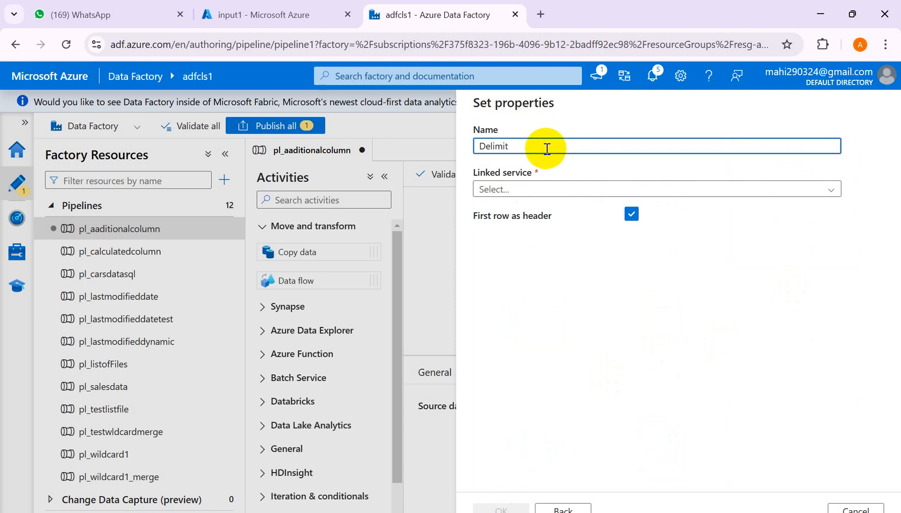
key(BackSpace)
text(ds)
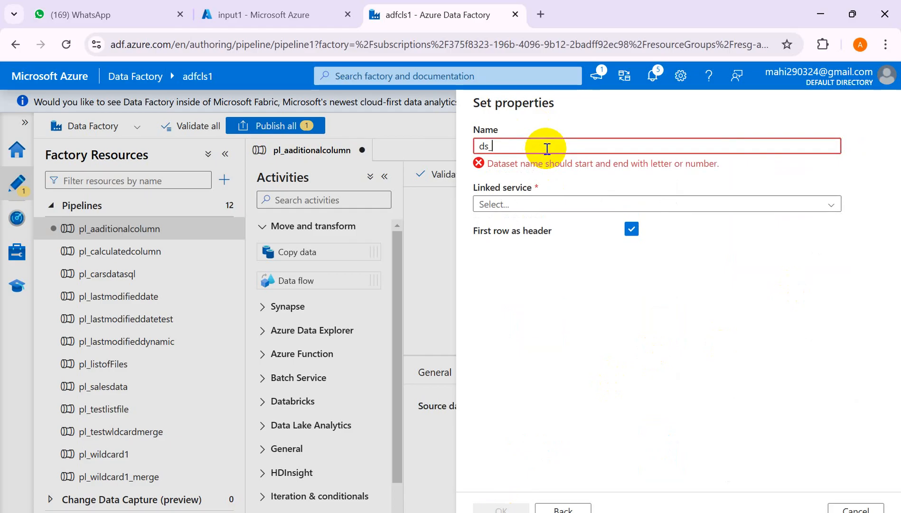
text(_salesfile1)
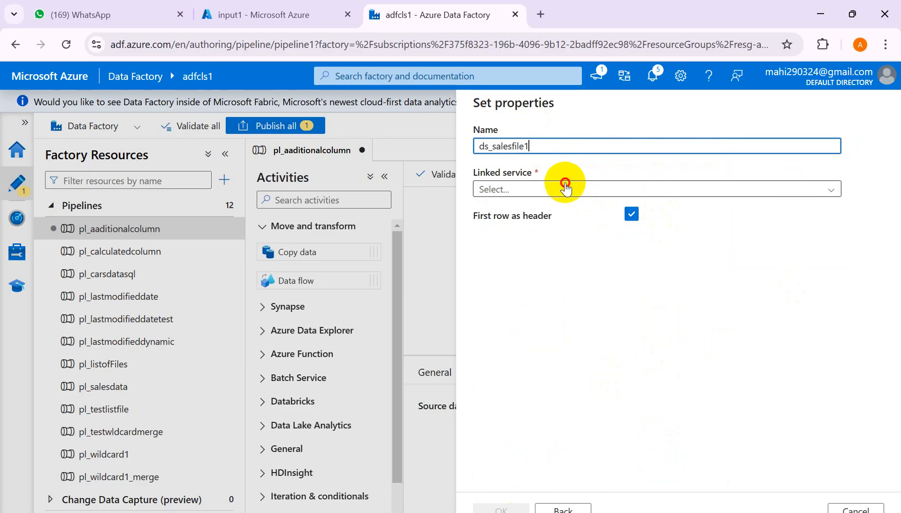
click(562, 188)
click(504, 255)
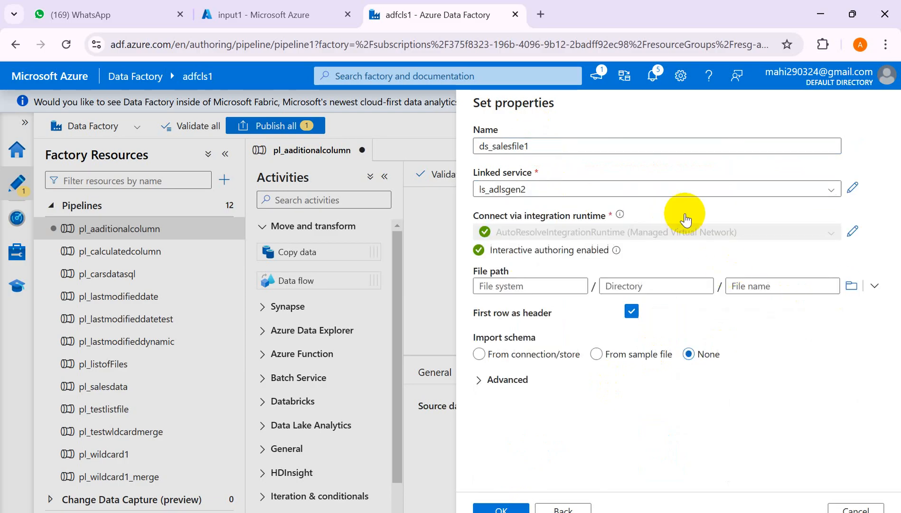
Set the dataset's file path to Salesfile1.csv in the input1 folder and create the dataset.
click(852, 285)
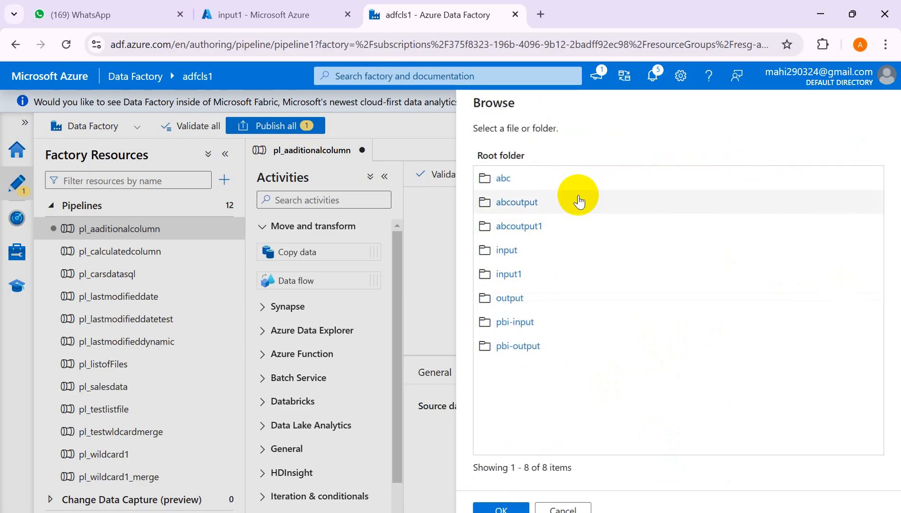
double_click(507, 273)
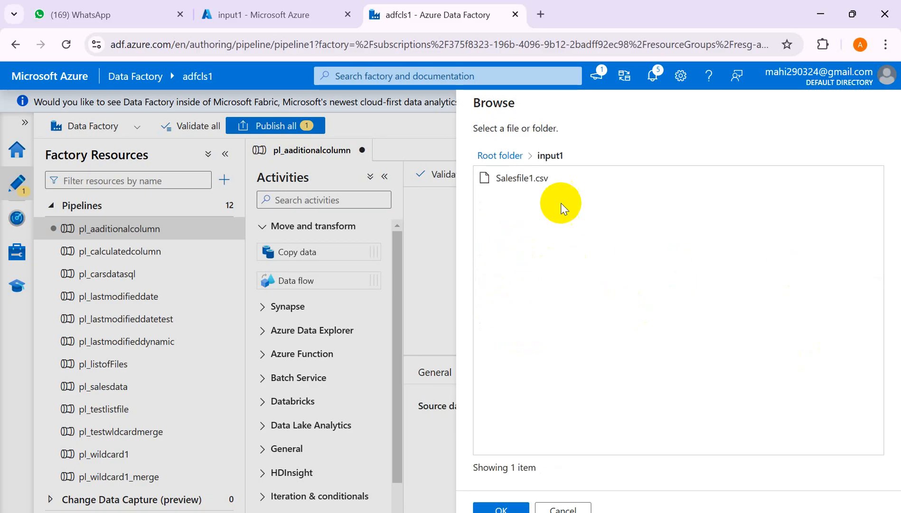
click(511, 182)
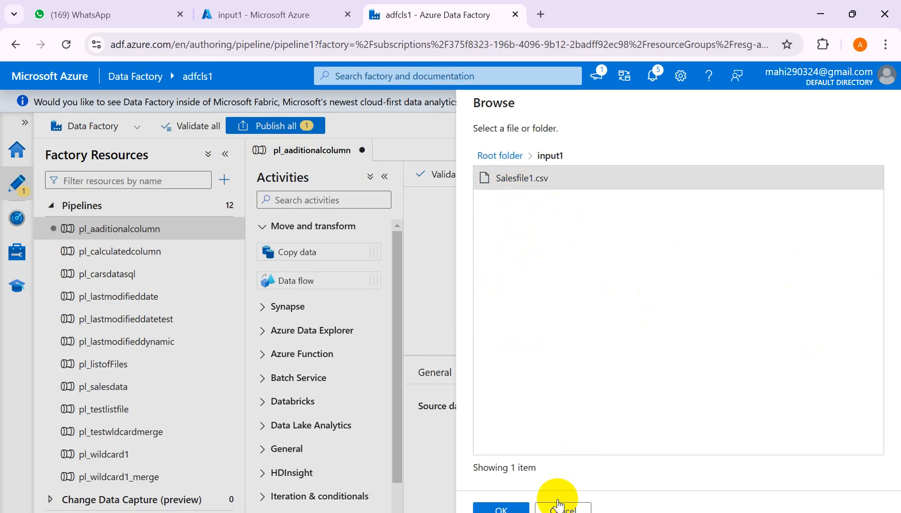
click(504, 509)
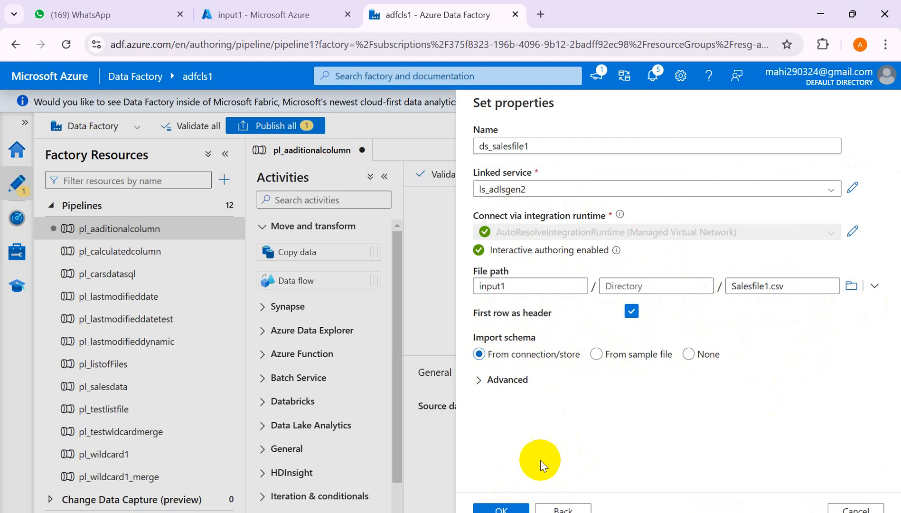
click(506, 508)
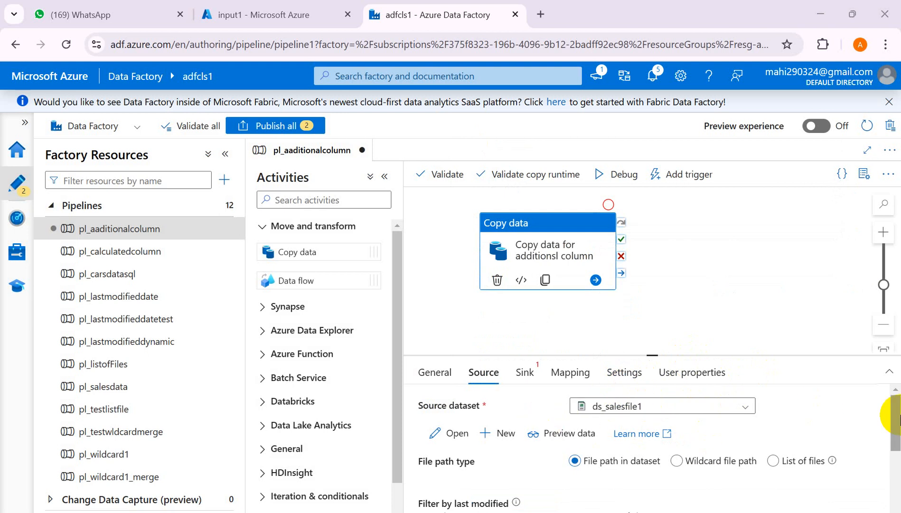
Examine the Copy activity's source settings down to the Additional columns option.
scroll(897, 427, down, 3)
scroll(897, 447, up, 3)
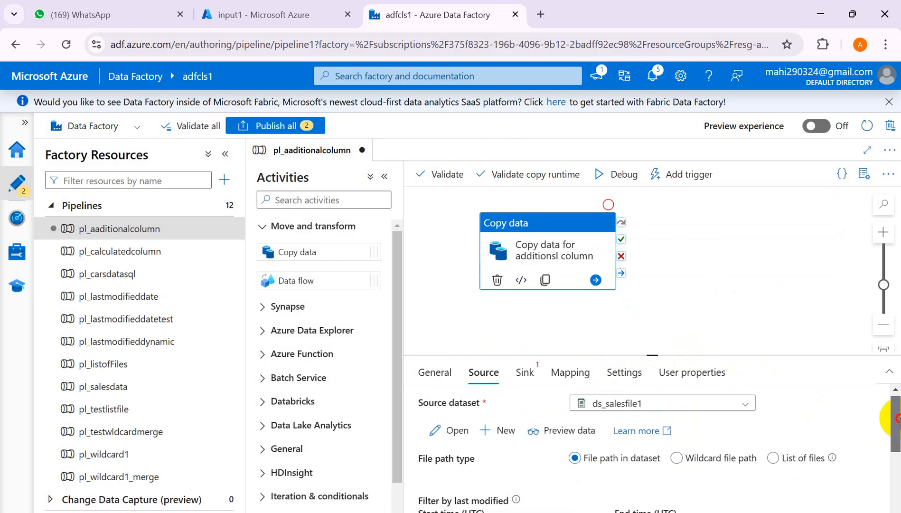
scroll(897, 454, down, 2)
scroll(897, 454, down, 3)
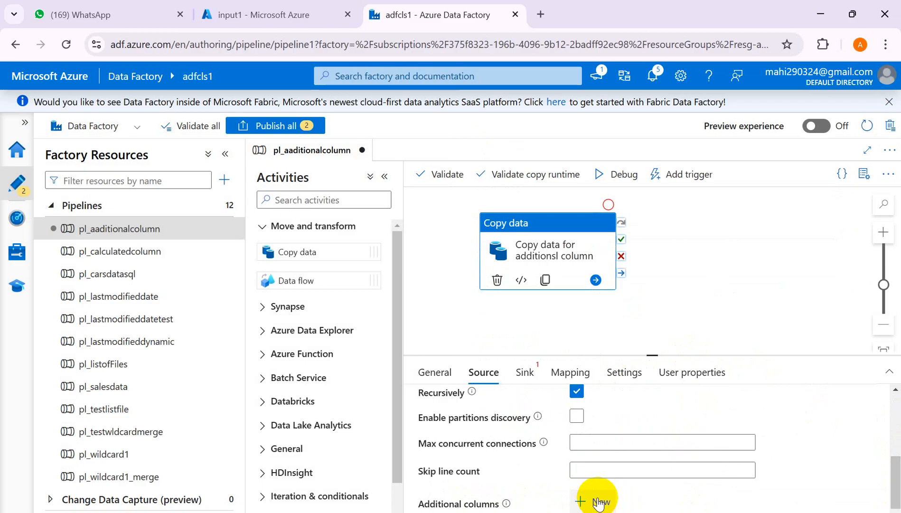
drag(895, 468, 881, 366)
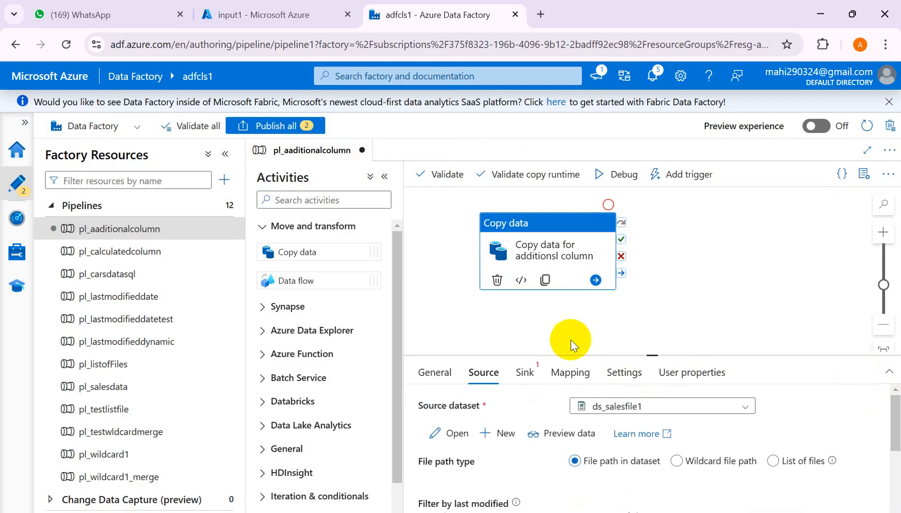
Start a new sink dataset for the Copy activity, using Azure SQL Database as the data store.
click(526, 373)
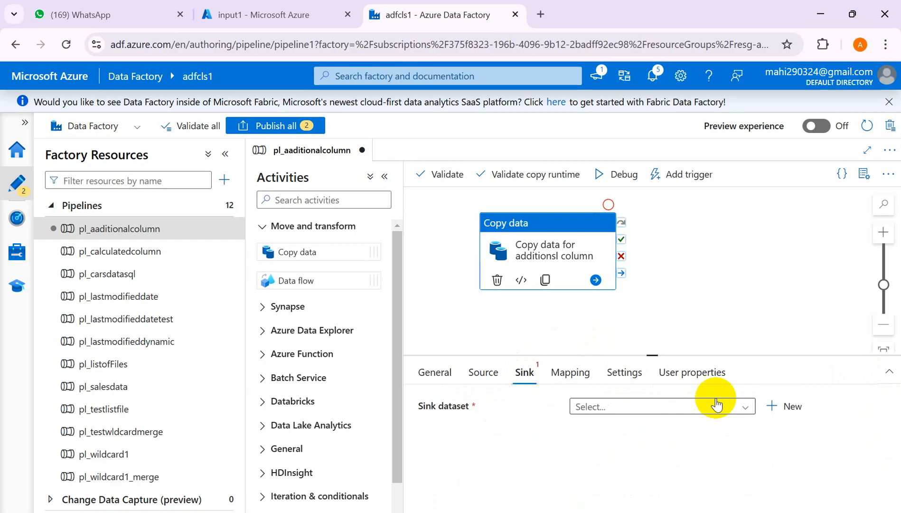
click(745, 409)
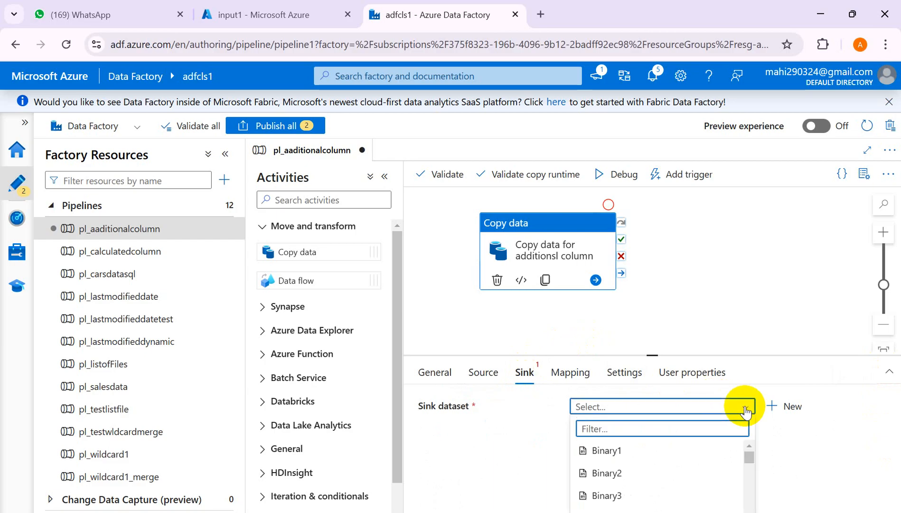
click(793, 455)
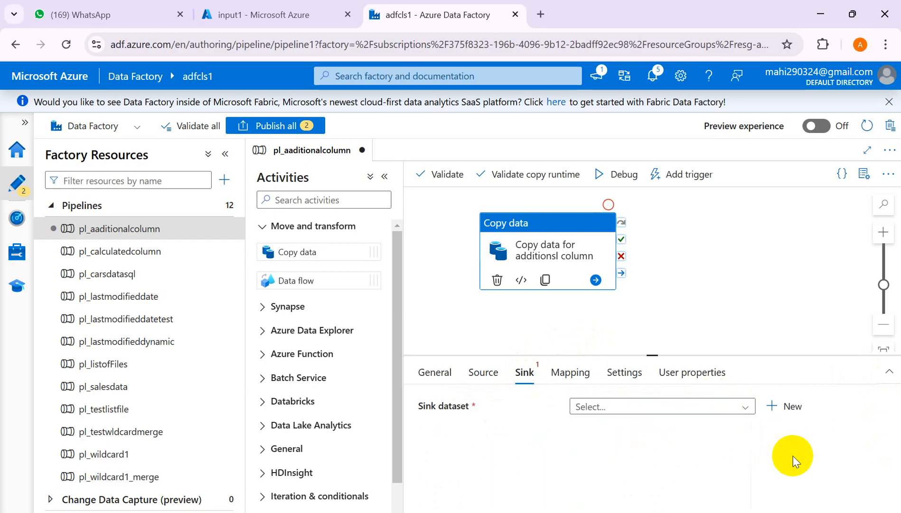
click(775, 406)
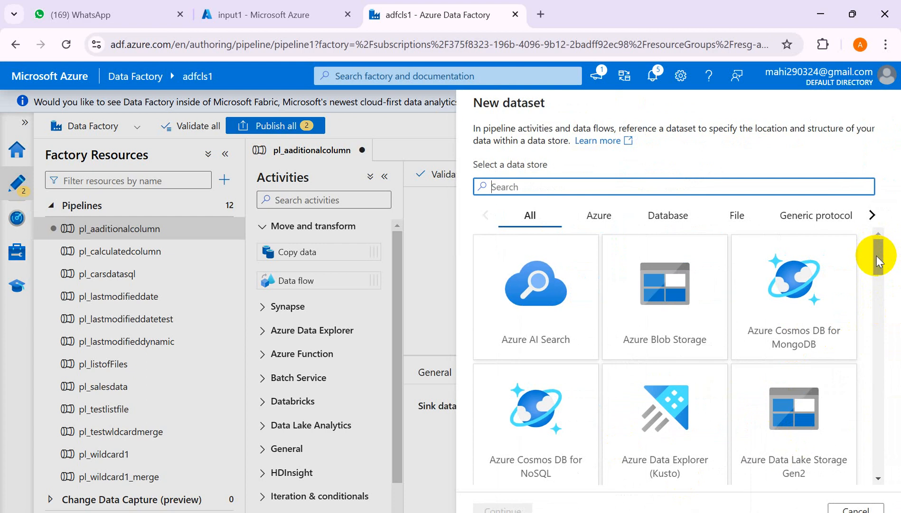
drag(877, 255, 881, 310)
click(675, 307)
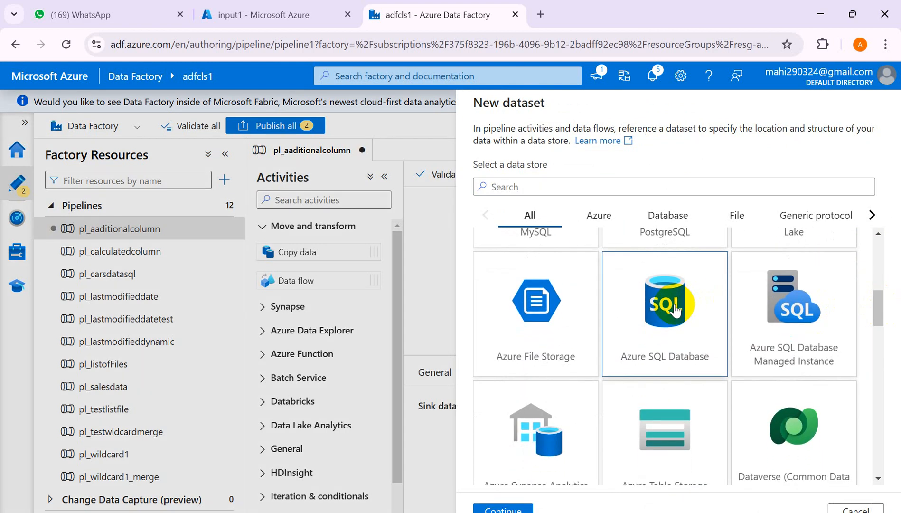
click(515, 508)
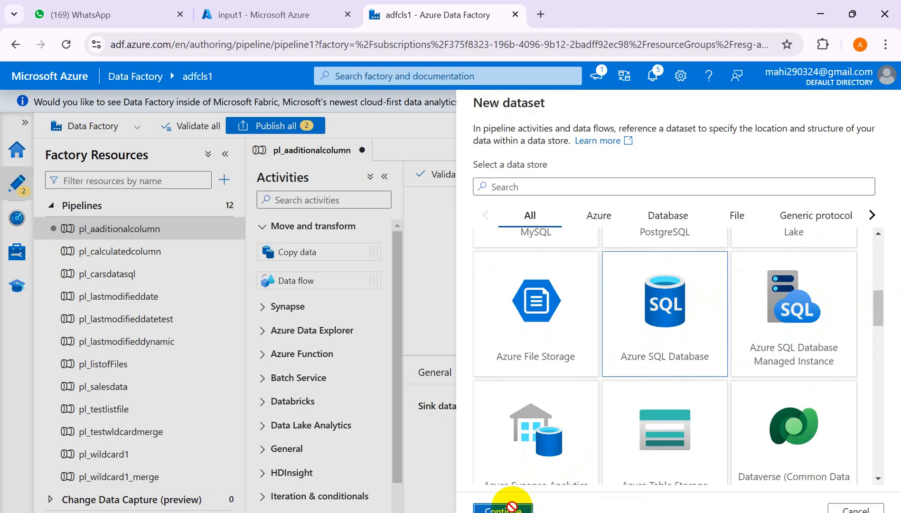
Name the sink dataset ds_sqlsalesfile and assign it the ls_sqldb linked service.
click(620, 145)
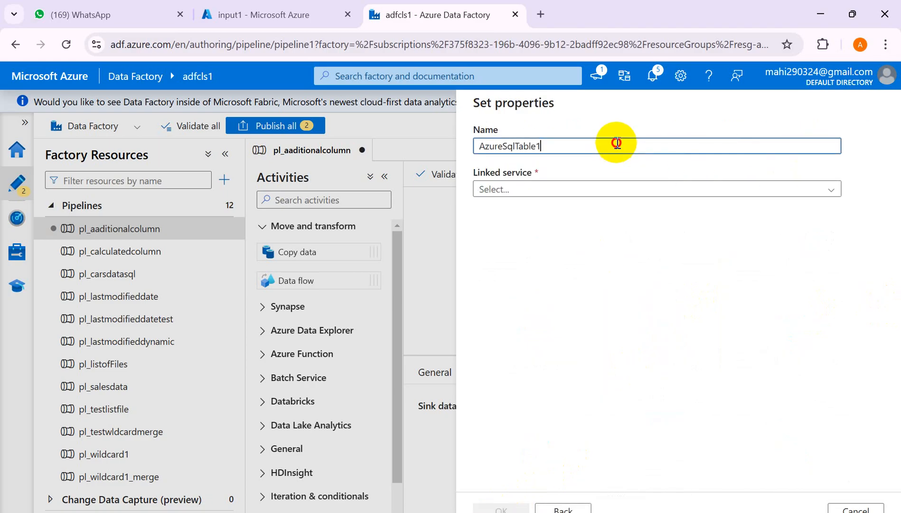
key(BackSpace)
key(BackSpace)
key(BackSpace)
key(BackSpace)
key(BackSpace)
key(BackSpace)
key(BackSpace)
key(BackSpace)
key(BackSpace)
key(BackSpace)
key(BackSpace)
key(BackSpace)
key(BackSpace)
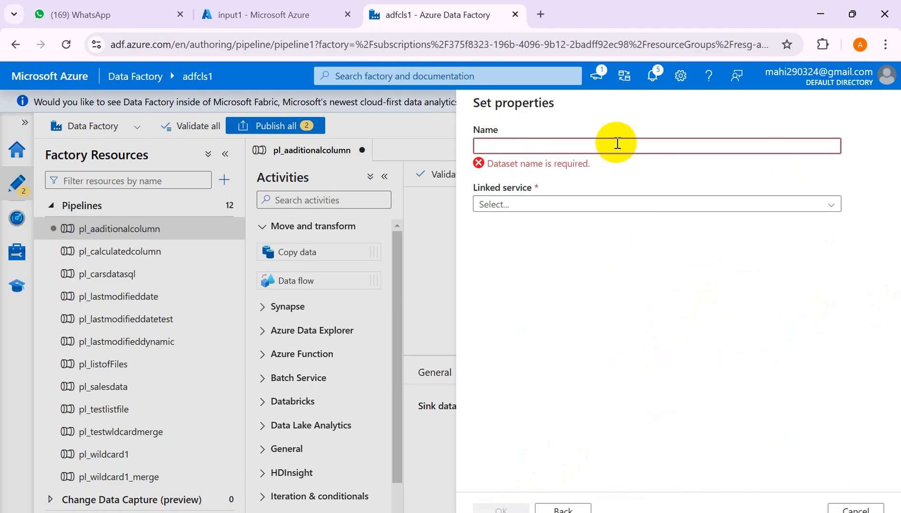
text(ds)
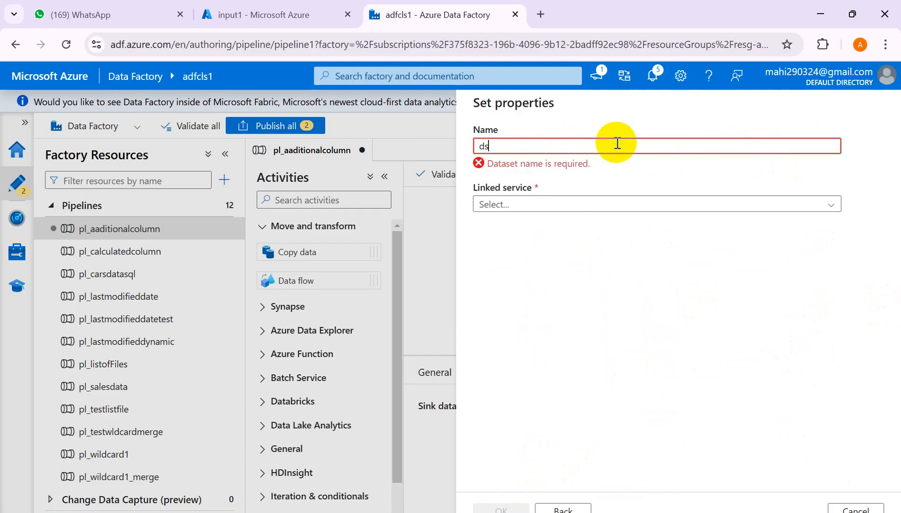
text(_sql)
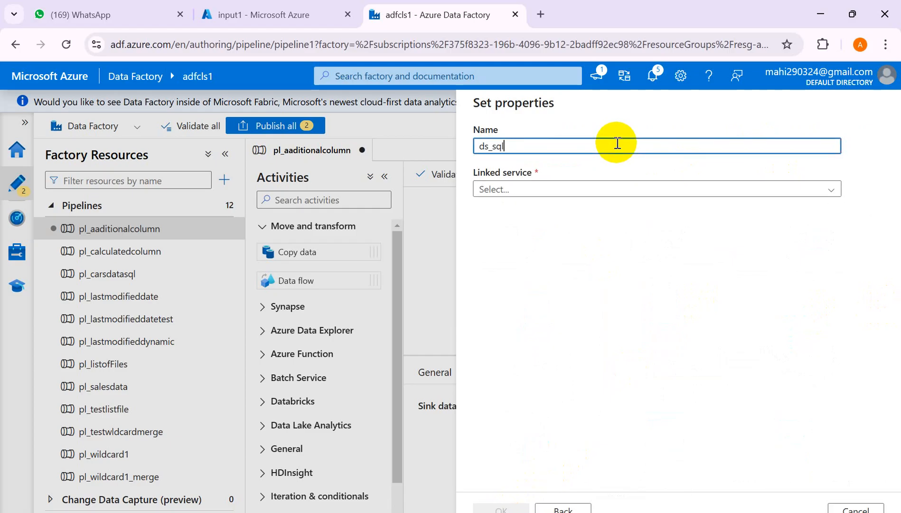
text(salesfile)
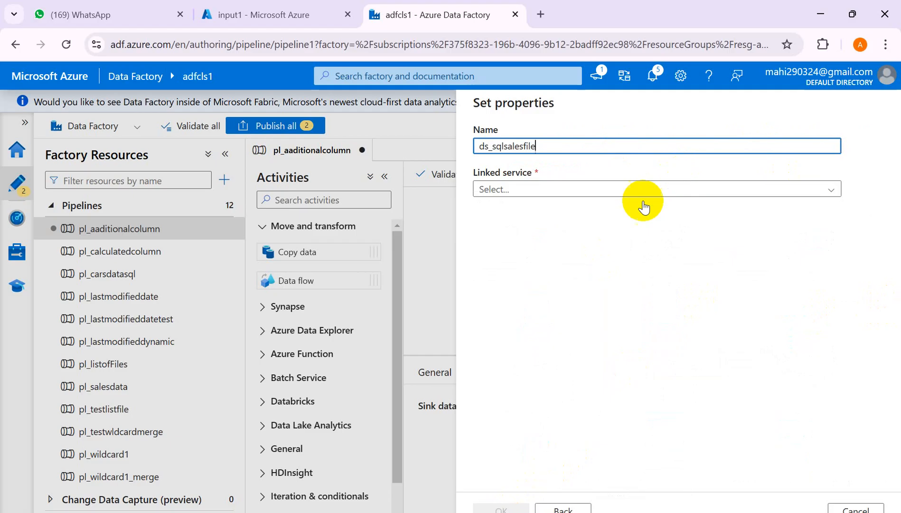
click(565, 189)
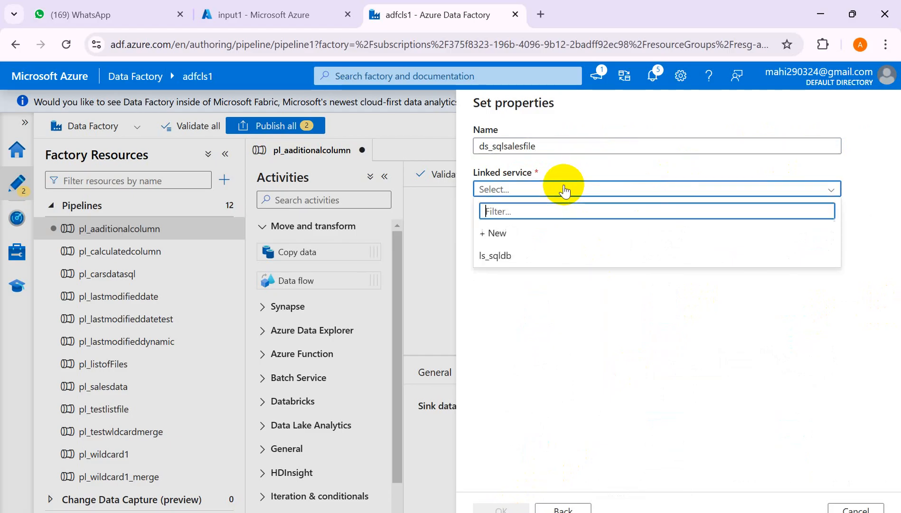
click(502, 259)
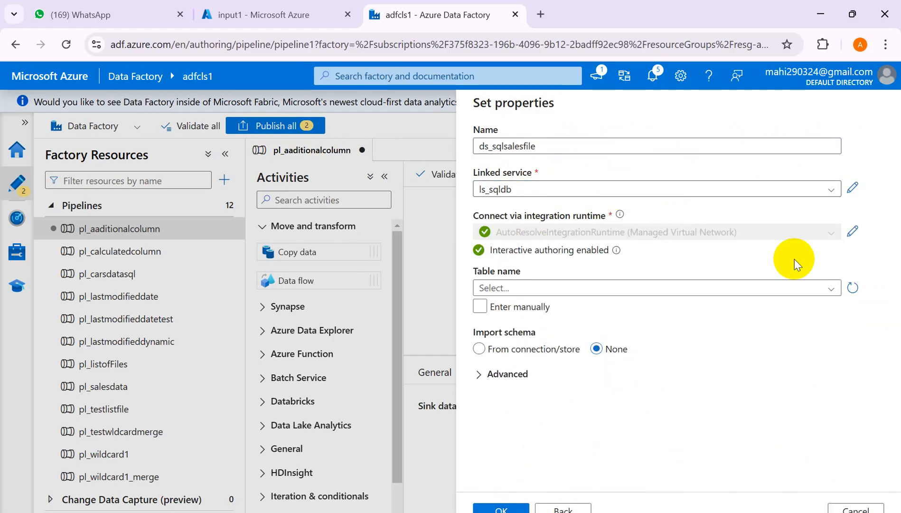
Set the sink dataset's table name to be entered manually instead of chosen from the existing tables.
click(831, 289)
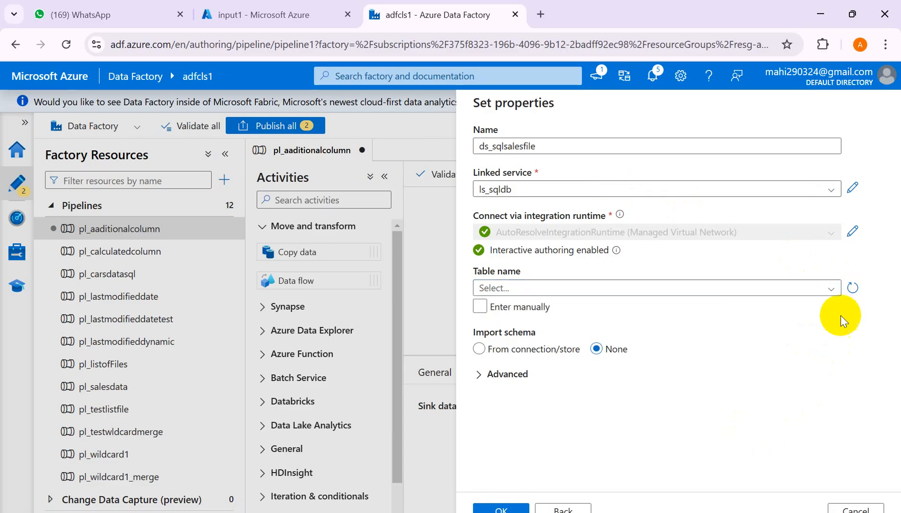
click(836, 291)
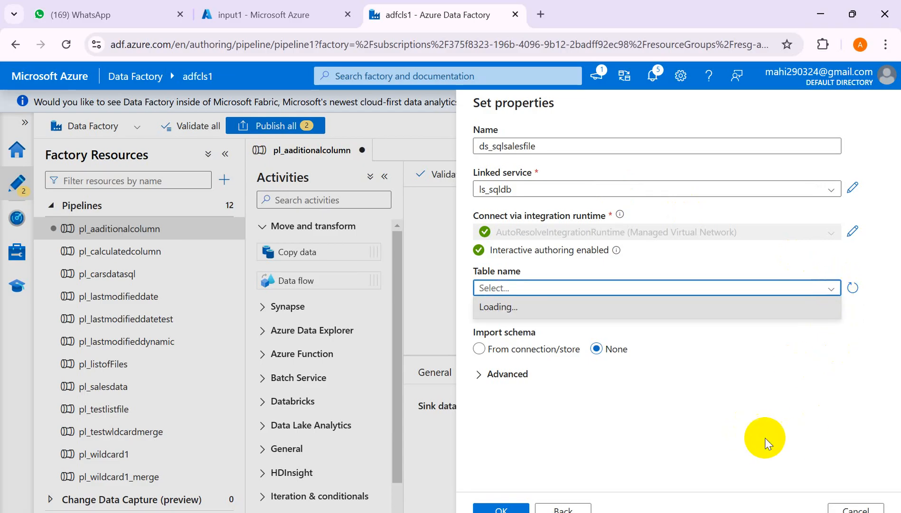
click(480, 306)
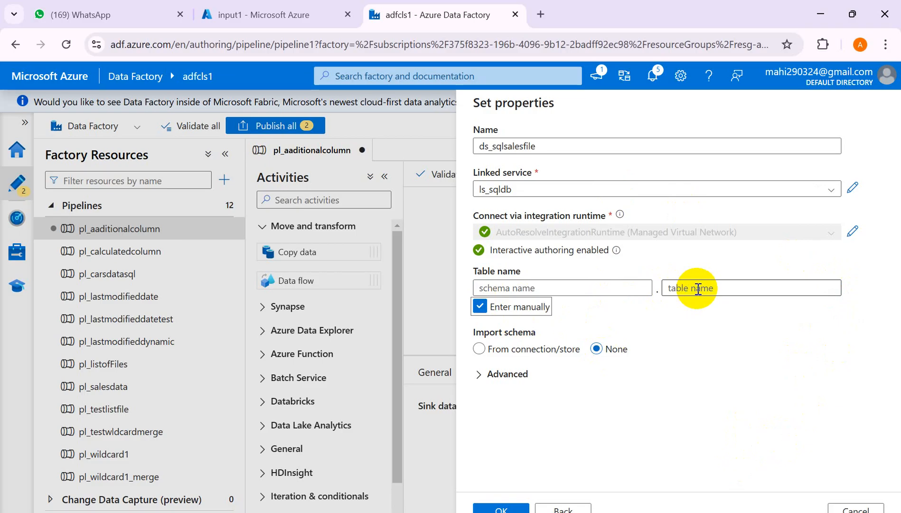
Switch to the Azure portal and open the query editor of the sqldb SQL database.
click(239, 13)
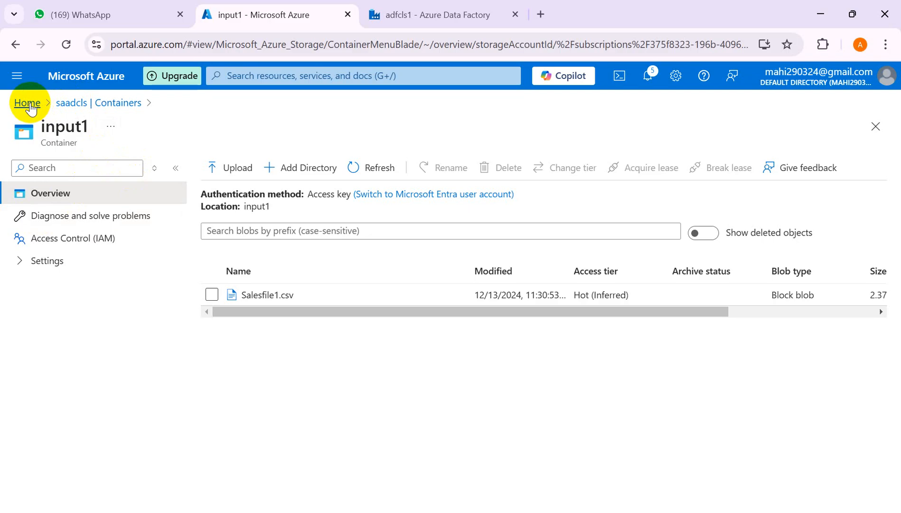
click(28, 105)
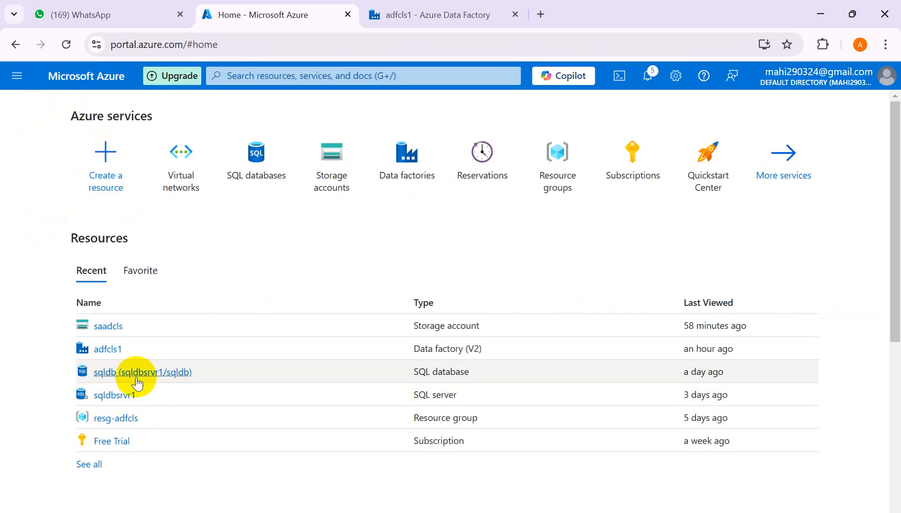
click(163, 375)
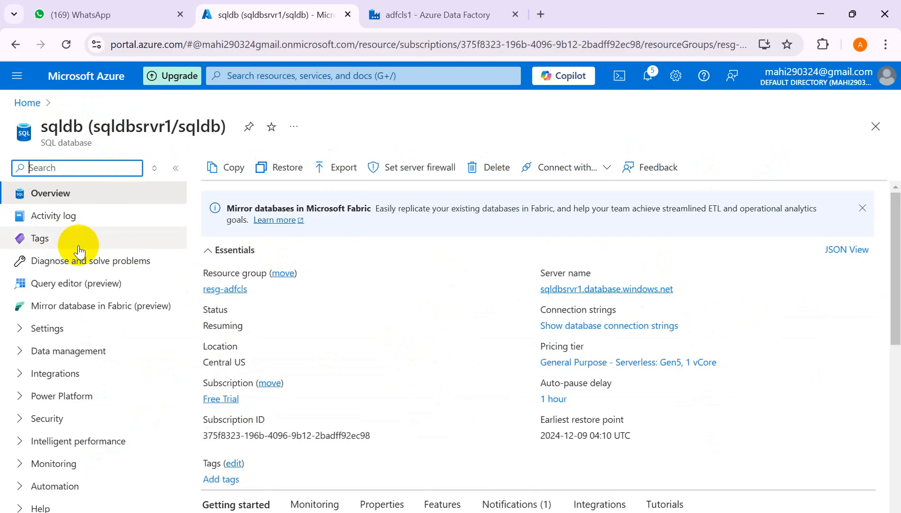
click(59, 282)
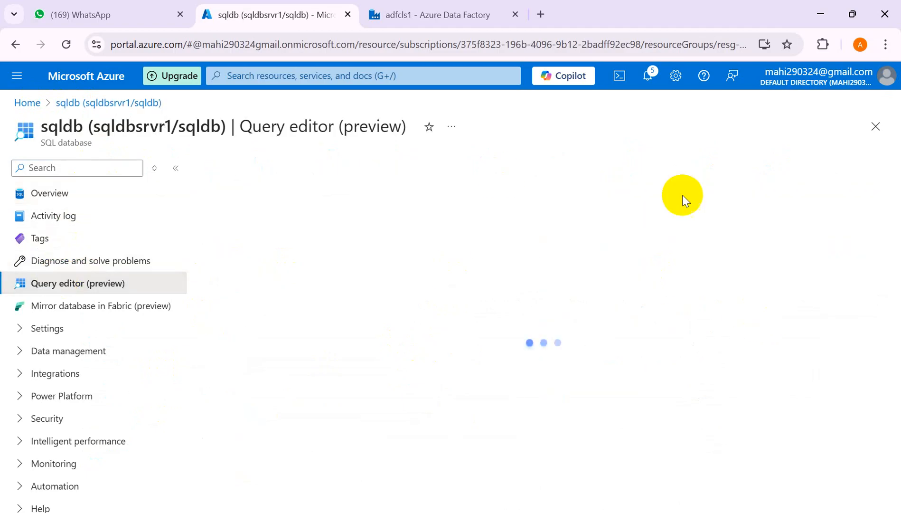
Log in to the query editor with the SQL server authentication password and decline to save the password in the browser.
click(367, 421)
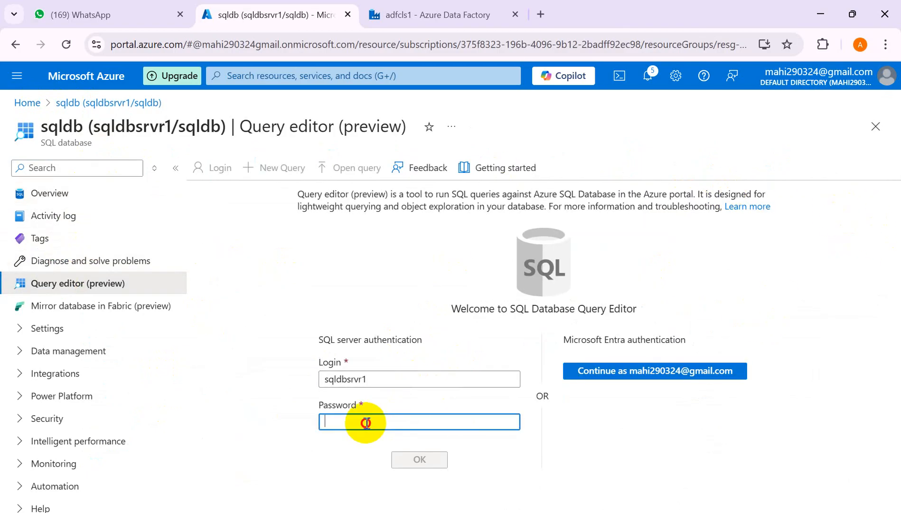
text(•••••)
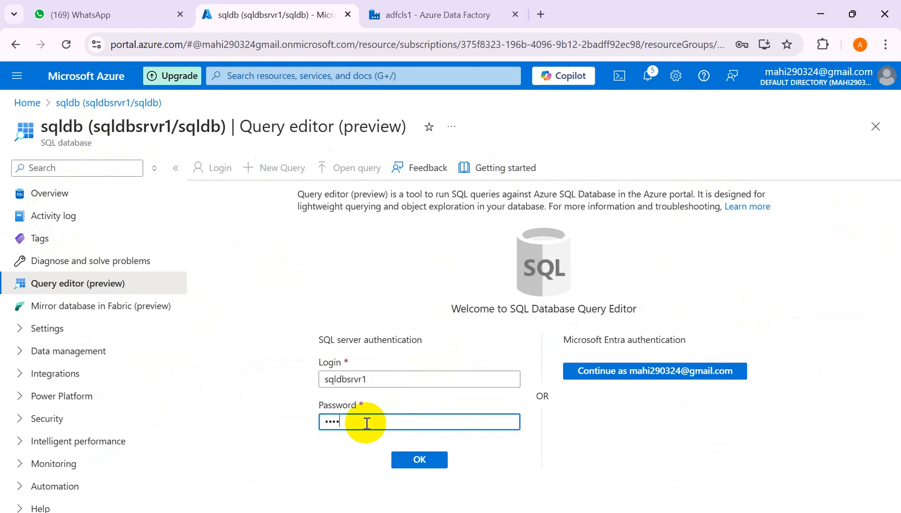
key(BackSpace)
key(BackSpace)
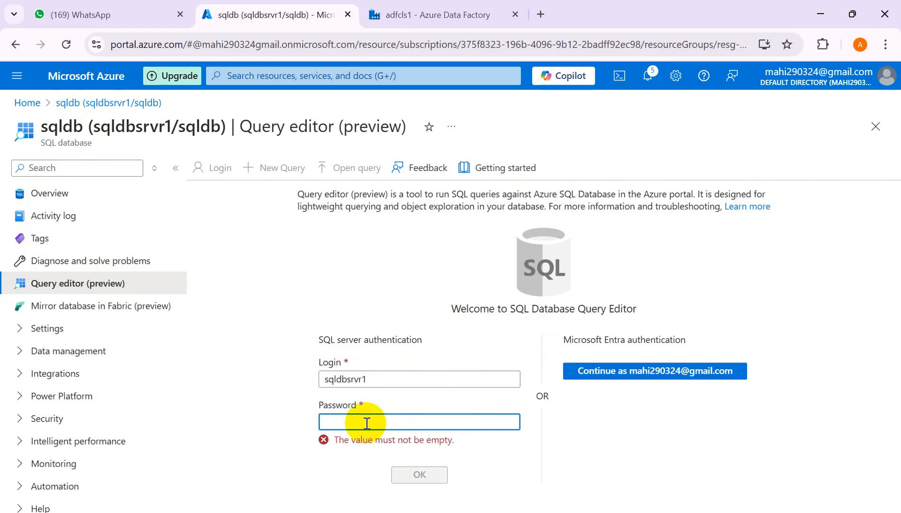
text(••••)
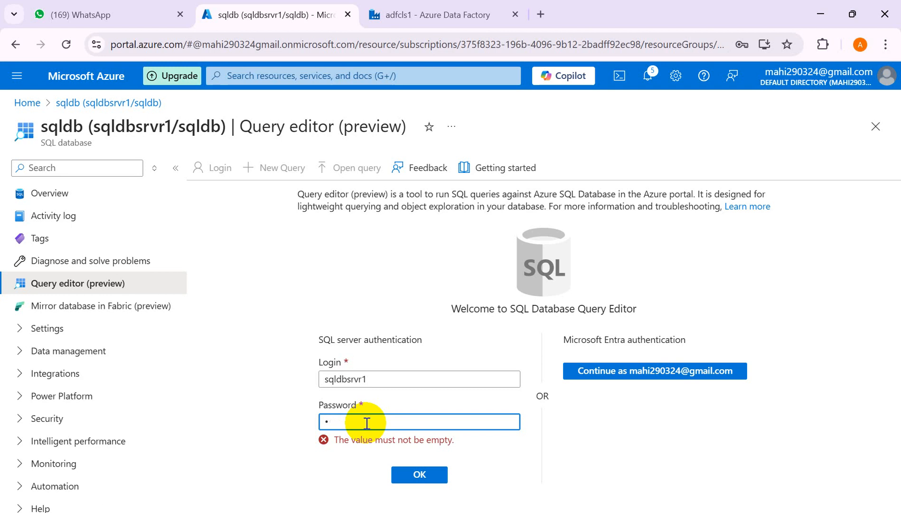
key(BackSpace)
text(••••••••)
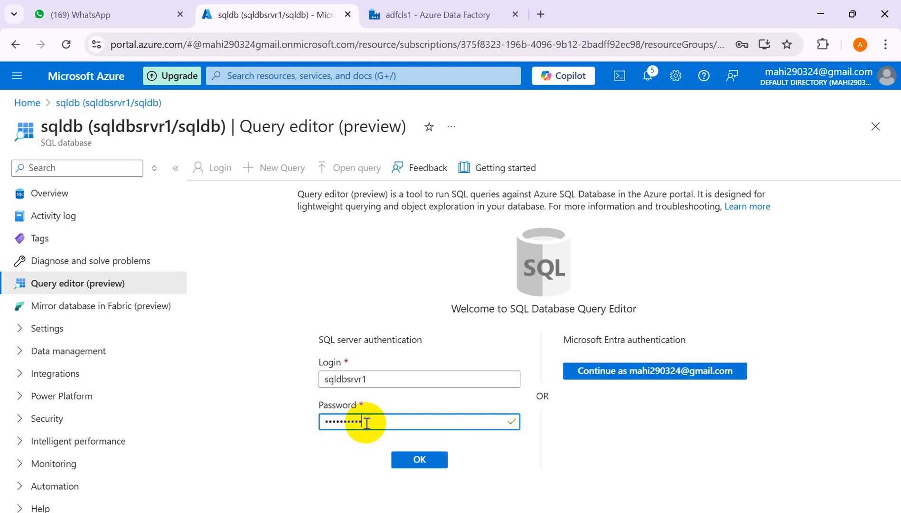
click(419, 459)
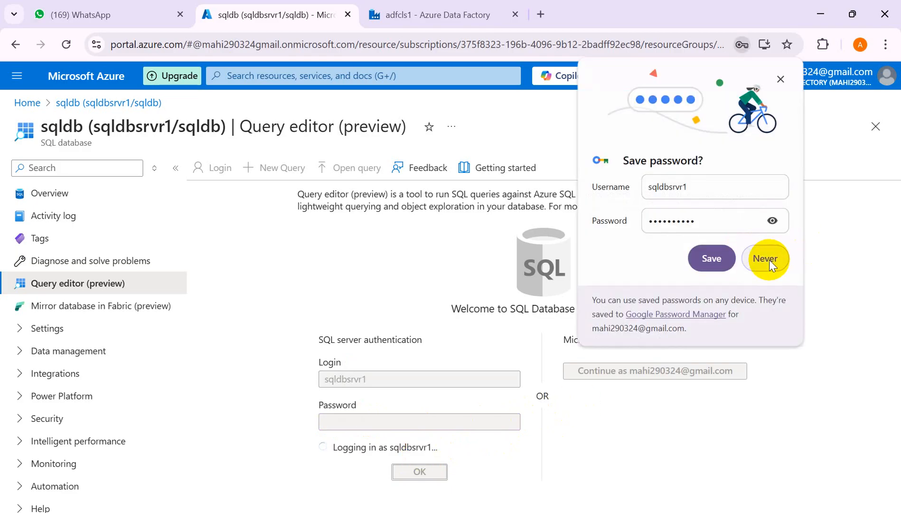
click(769, 260)
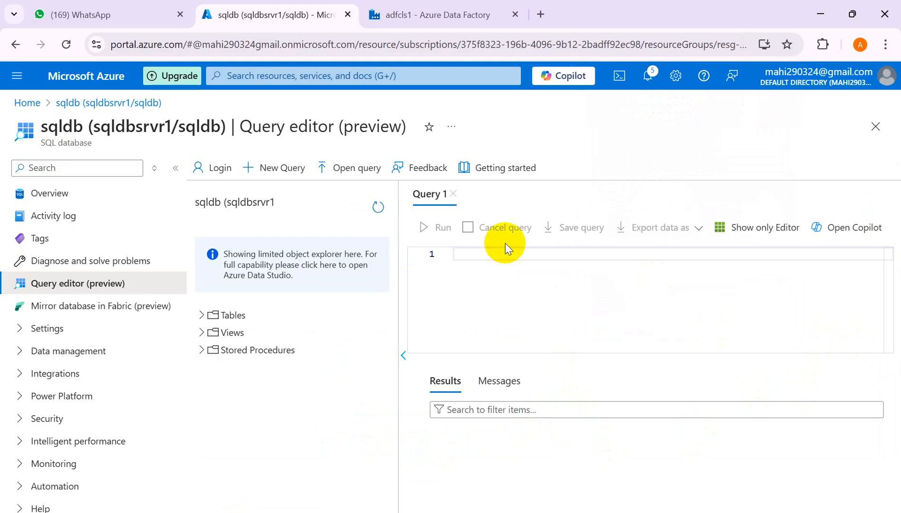
List the tables in sqldb and check their schema prefix against the table name fields of the sink dataset.
click(202, 315)
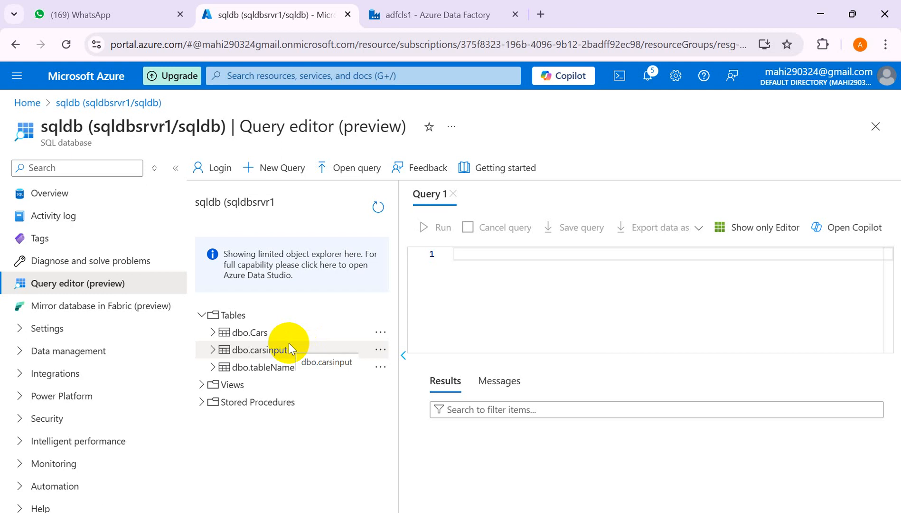
click(414, 14)
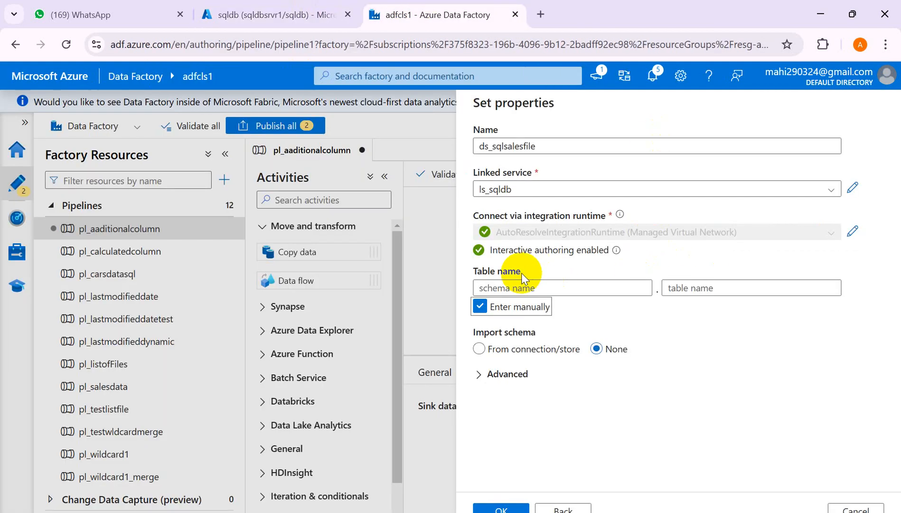
click(285, 11)
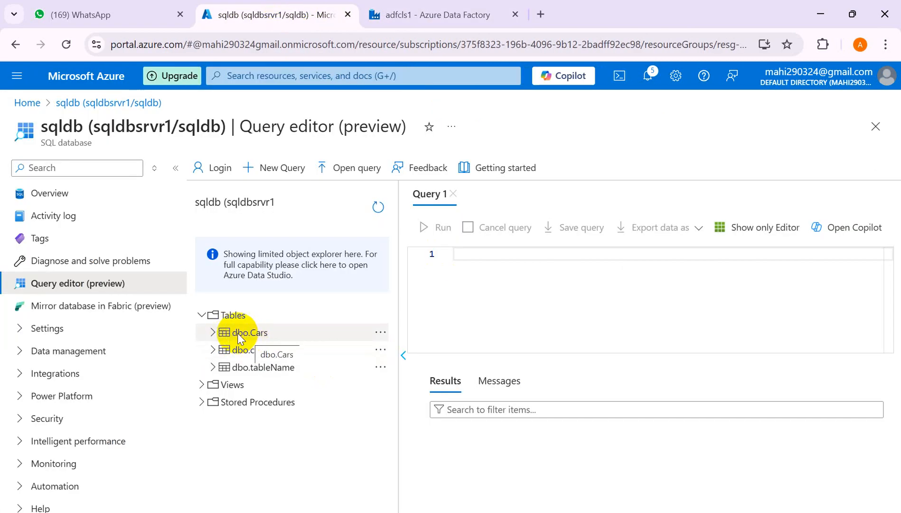
Back in Data Factory, enter dbo as the schema and salesfile as the table, and try to create the sink dataset with schema import from connection/store.
click(417, 16)
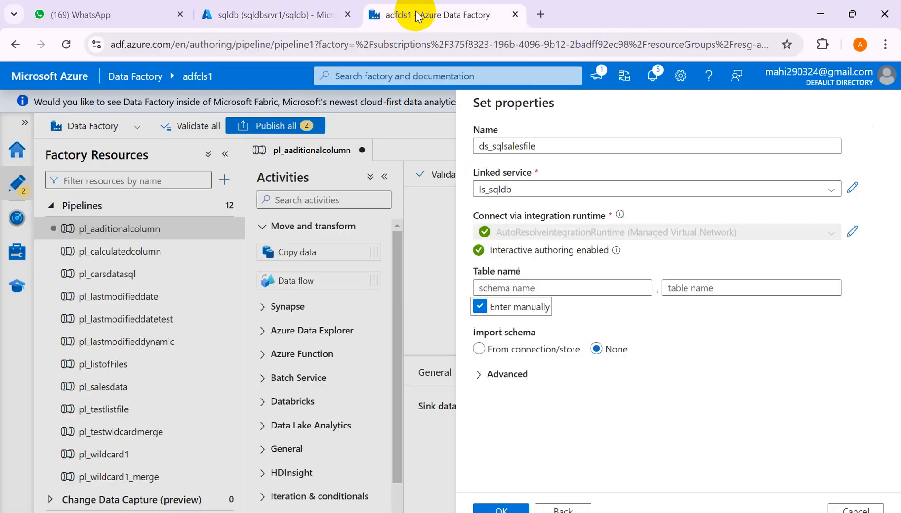
click(519, 287)
text(dbo)
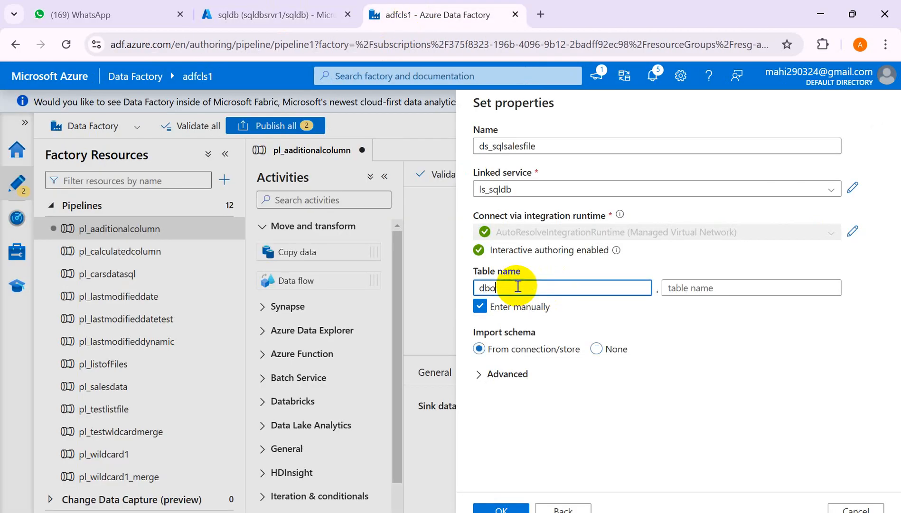
click(721, 294)
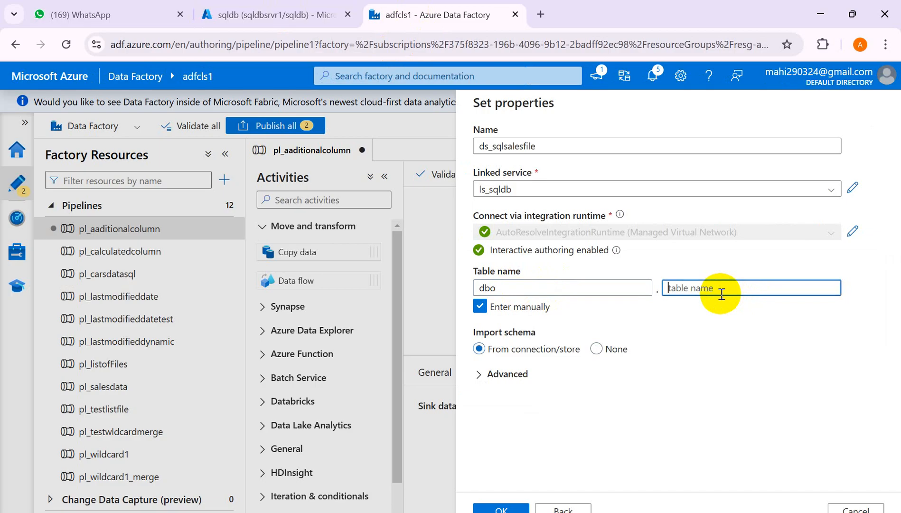
text(salesfile)
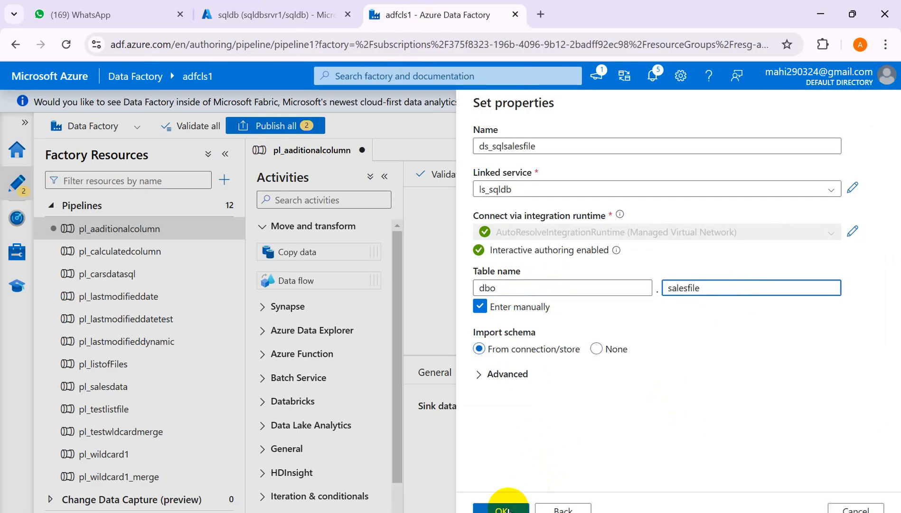
click(504, 510)
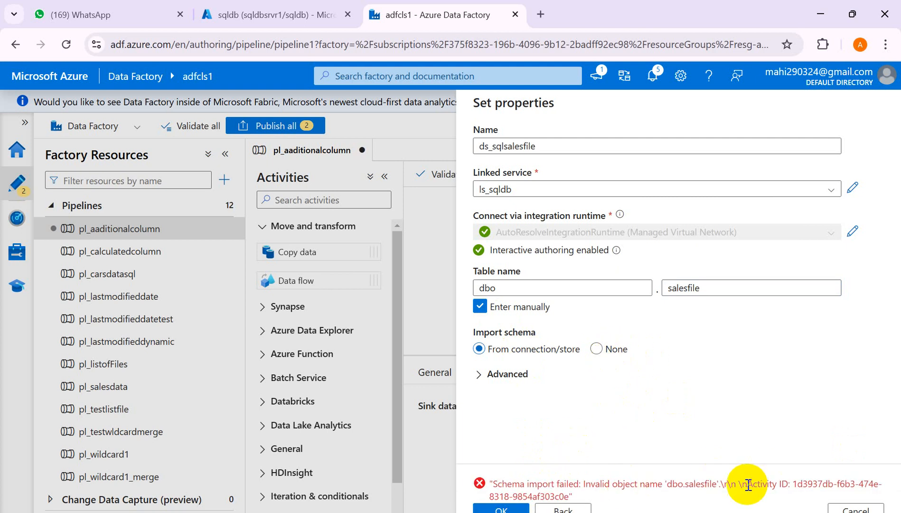
Create the sink dataset ds_sqlsalesfile with Import schema set to None, and check the copy activity's mapping and sink settings.
click(597, 350)
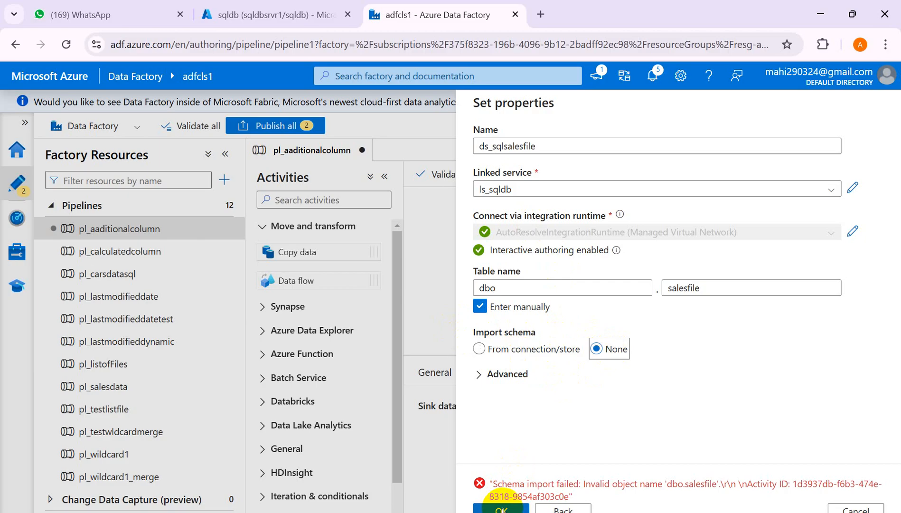
click(502, 508)
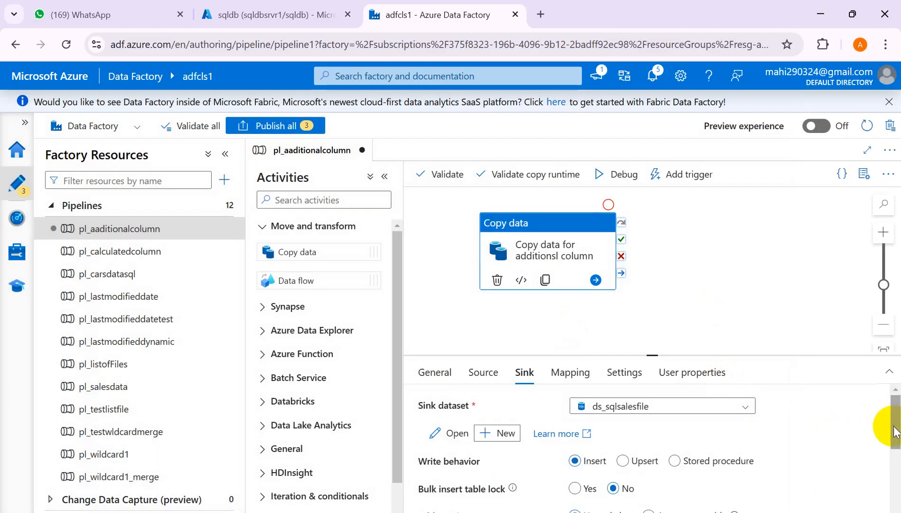
drag(895, 422, 897, 386)
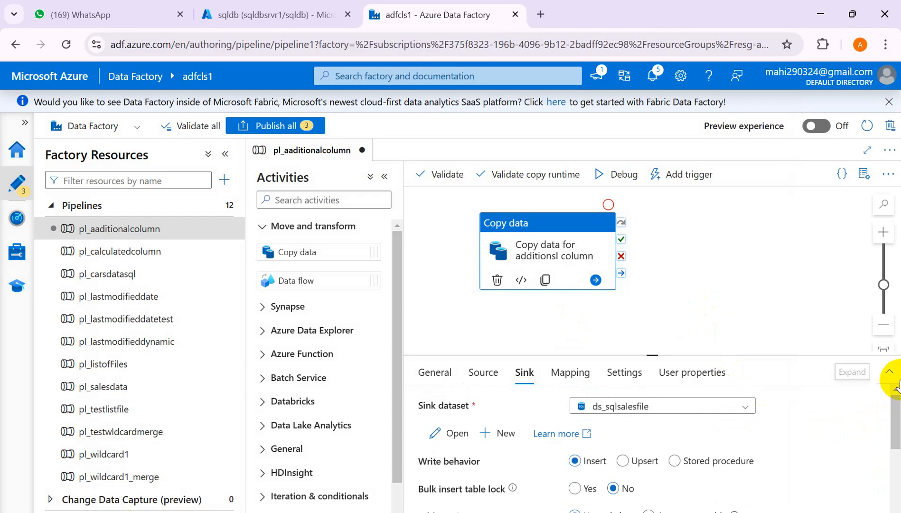
click(573, 378)
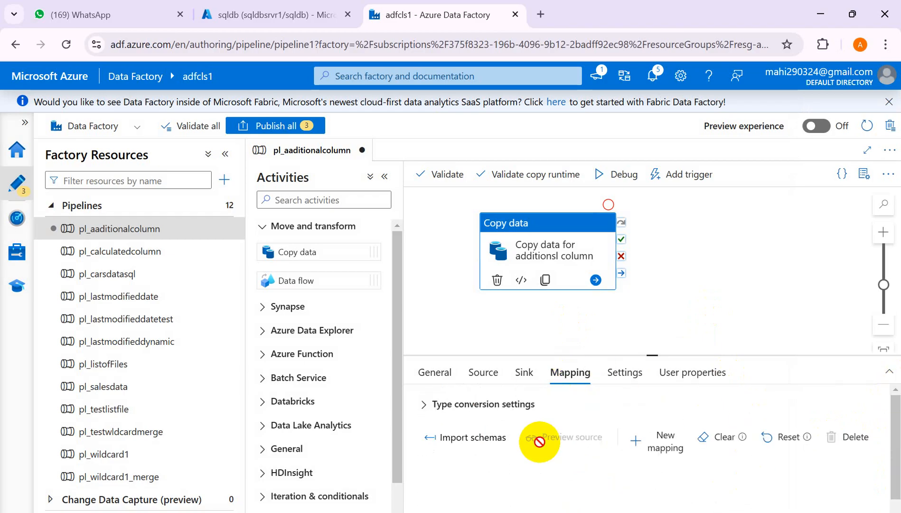
click(524, 375)
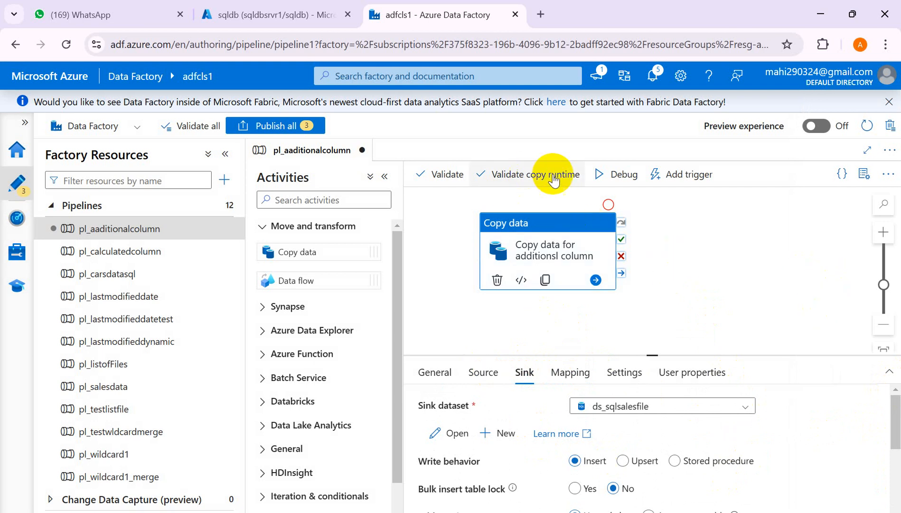
Debug the pl_aaditionalcolumn pipeline and keep refreshing the run status until the copy activity finishes.
click(609, 175)
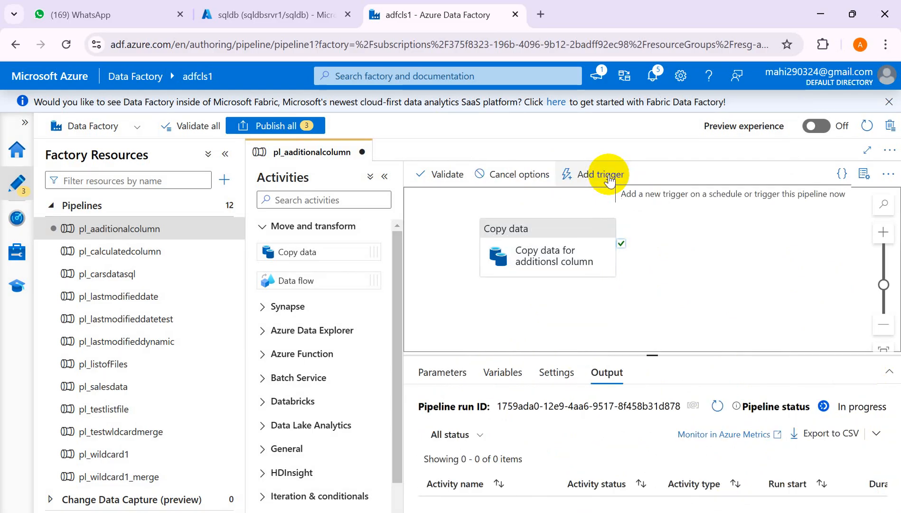
click(717, 406)
click(717, 406)
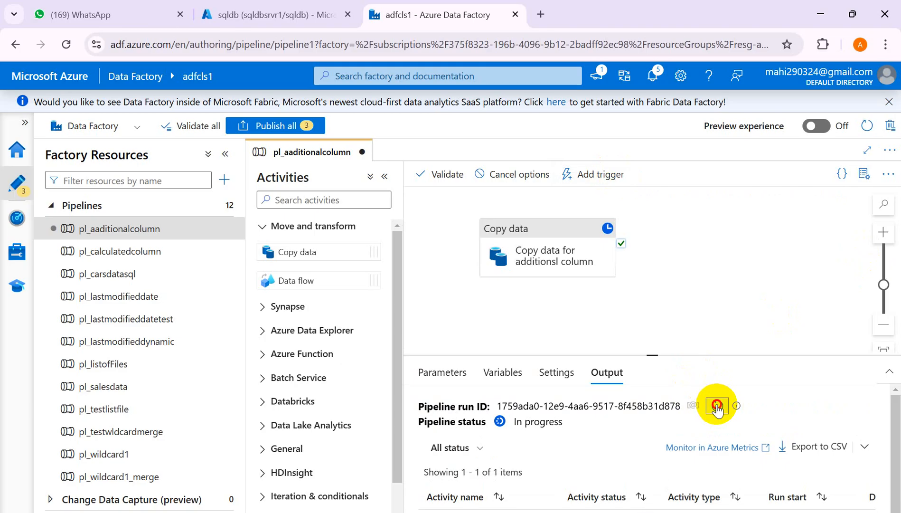
click(717, 406)
click(717, 406)
click(717, 406)
click(717, 406)
click(717, 406)
click(717, 406)
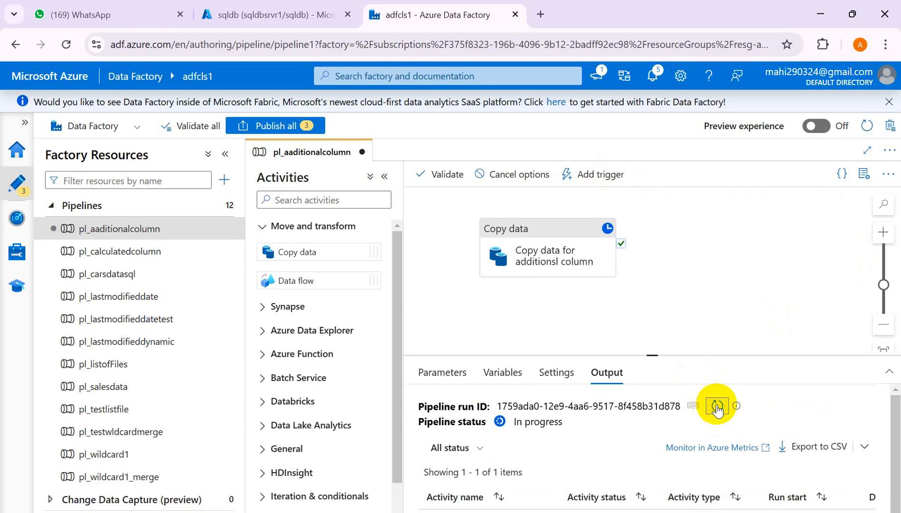
Open the copy activity's sink dataset ds_sqlsalesfile and check its schema and table name fields.
click(546, 254)
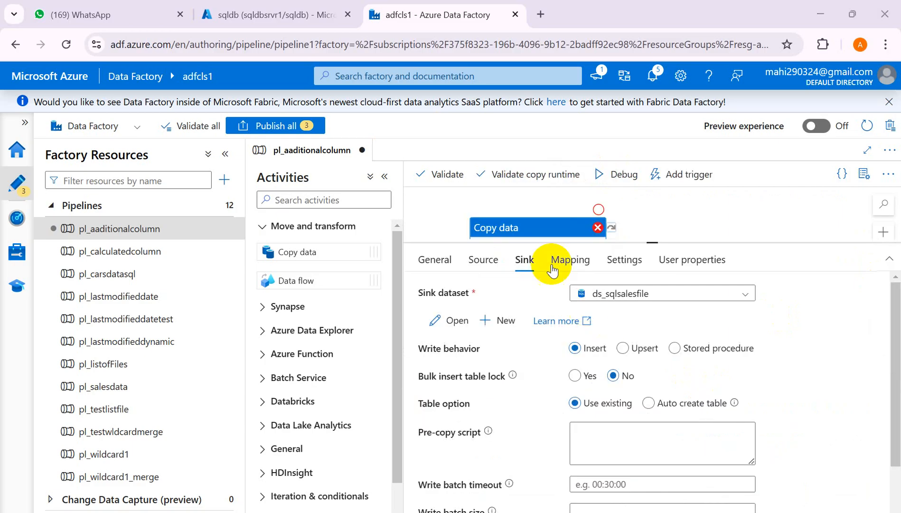
click(449, 323)
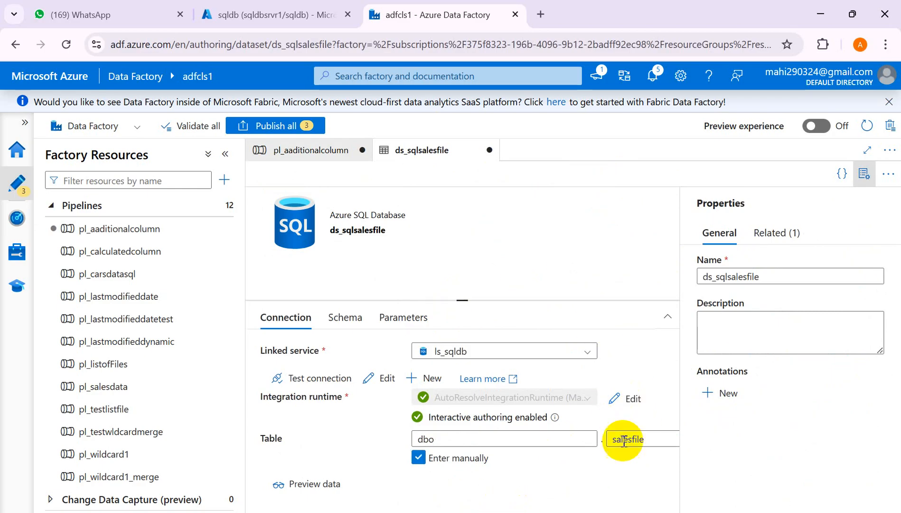
click(652, 439)
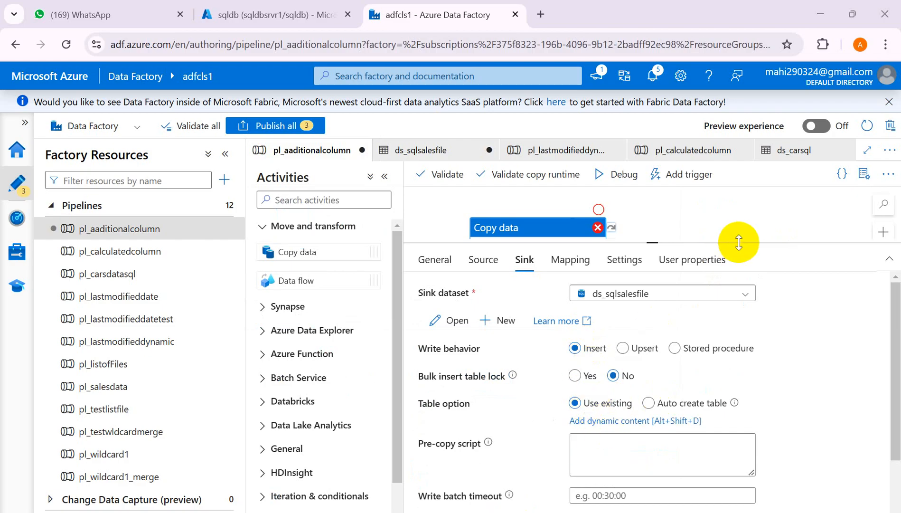
click(411, 151)
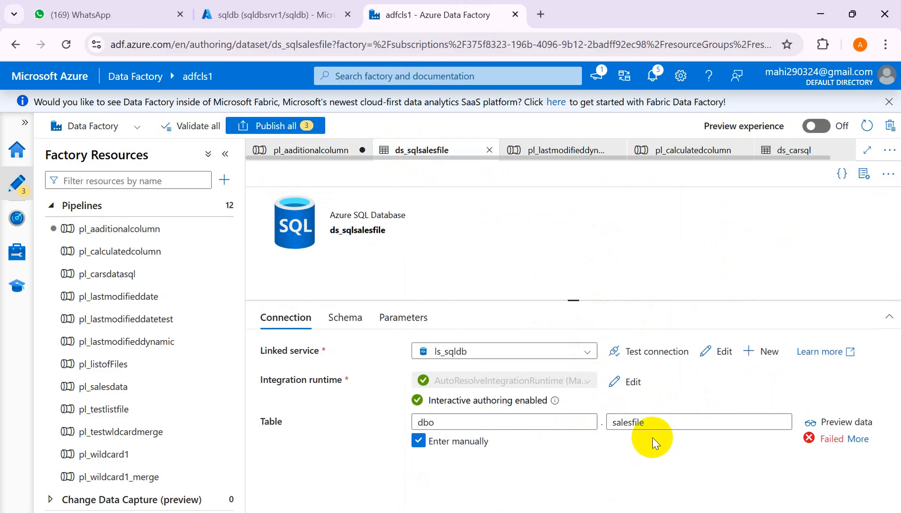
click(647, 422)
drag(646, 422, 603, 423)
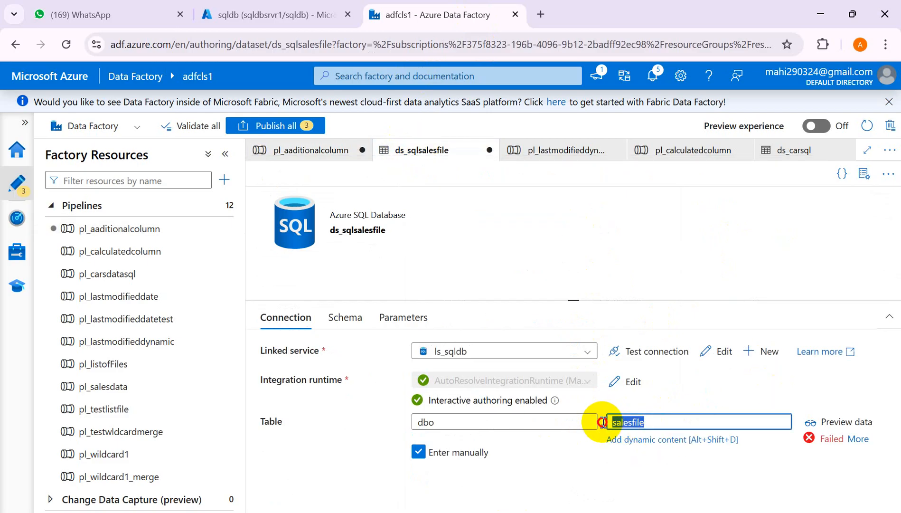
click(663, 421)
click(337, 153)
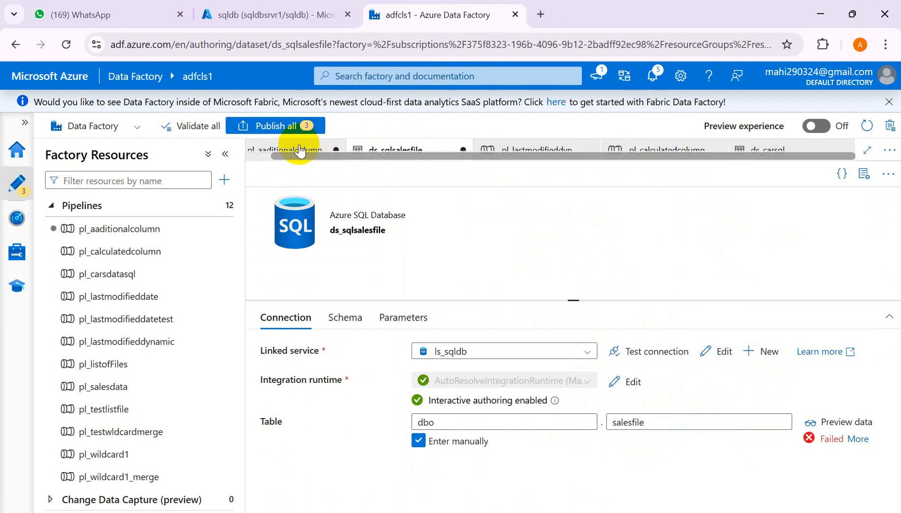
Back in pl_aaditionalcolumn, set the copy activity's sink table option to Auto create table and debug the pipeline again.
click(300, 148)
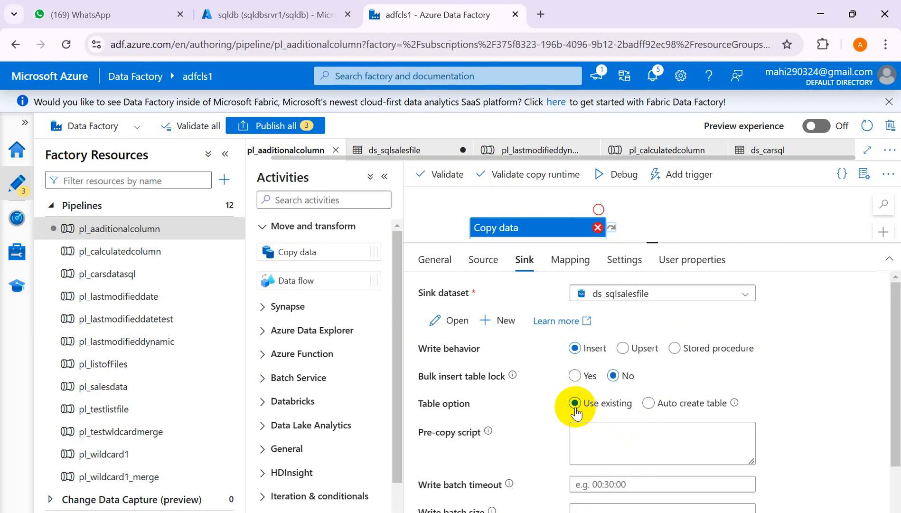
click(650, 404)
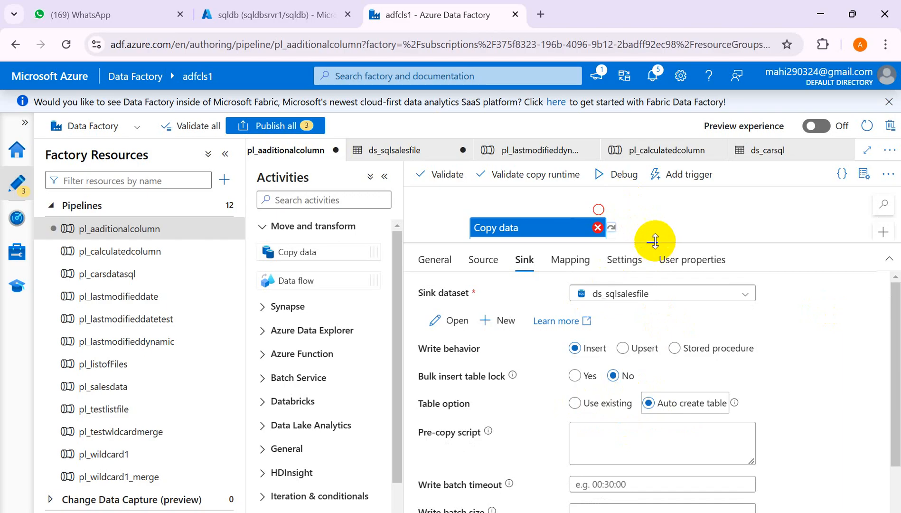
drag(656, 241, 656, 313)
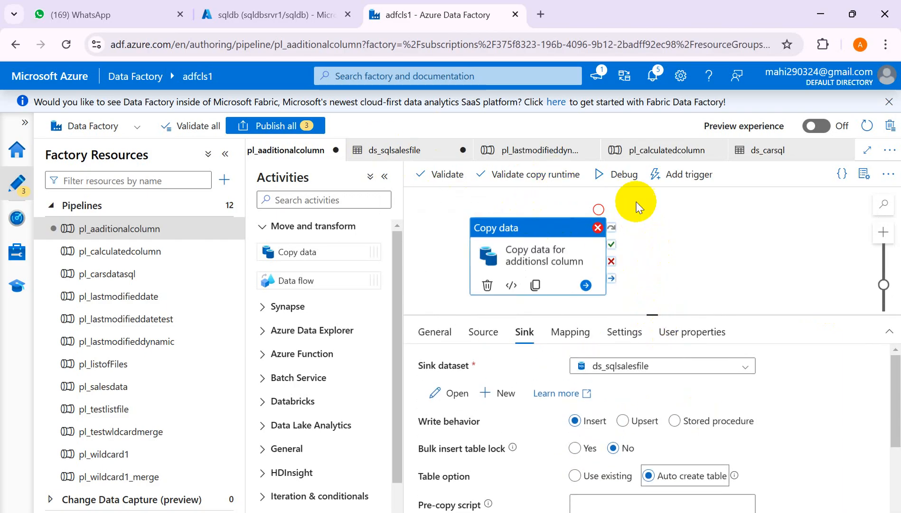
click(606, 174)
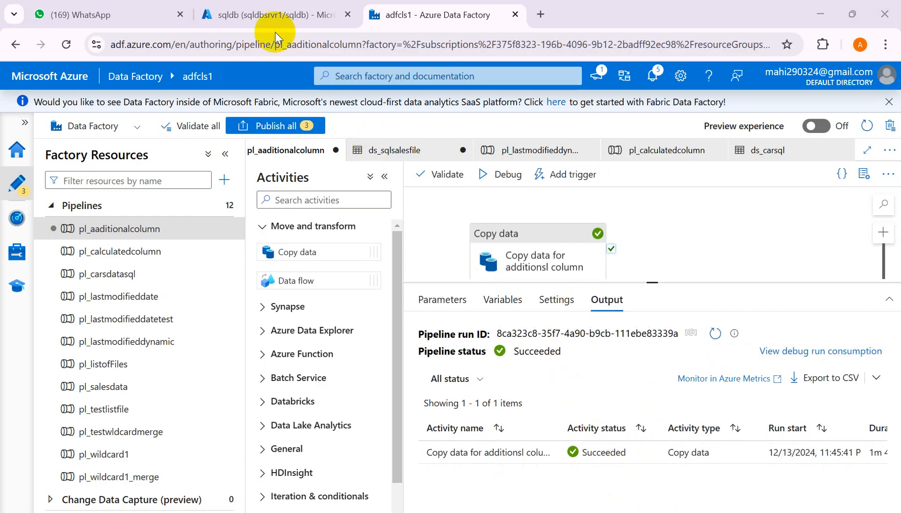
Switch to the sqldb query editor in the Azure portal, refresh the database objects and list the tables.
click(277, 15)
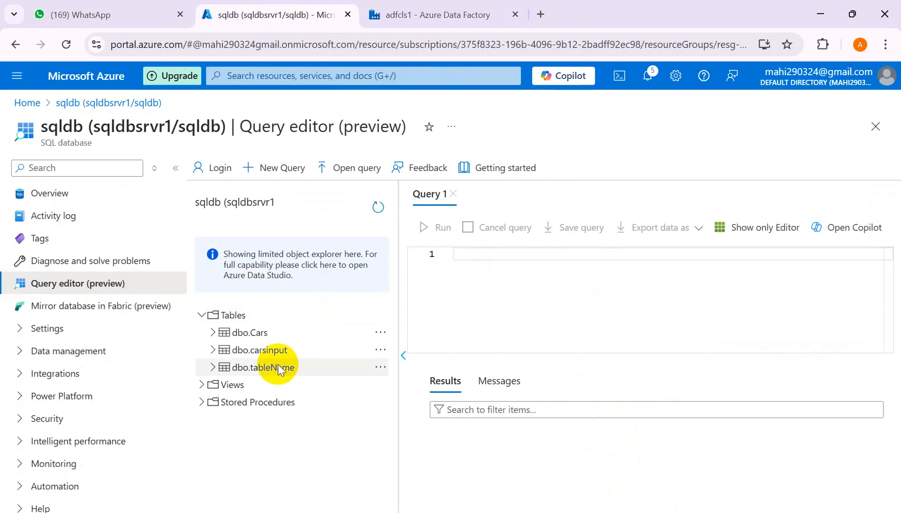
click(378, 208)
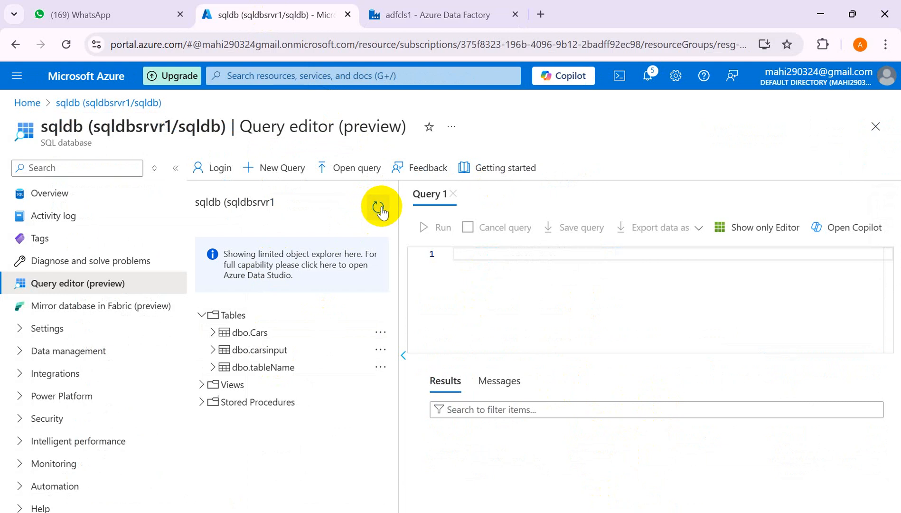
click(203, 315)
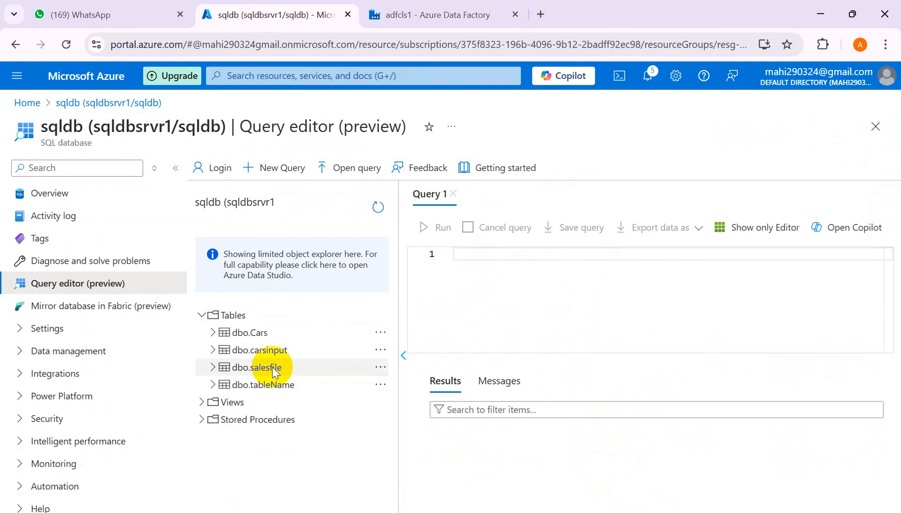
Run select * from [dbo].[salesfile] and look through the result columns from Region to Total Profit.
click(509, 253)
text(se)
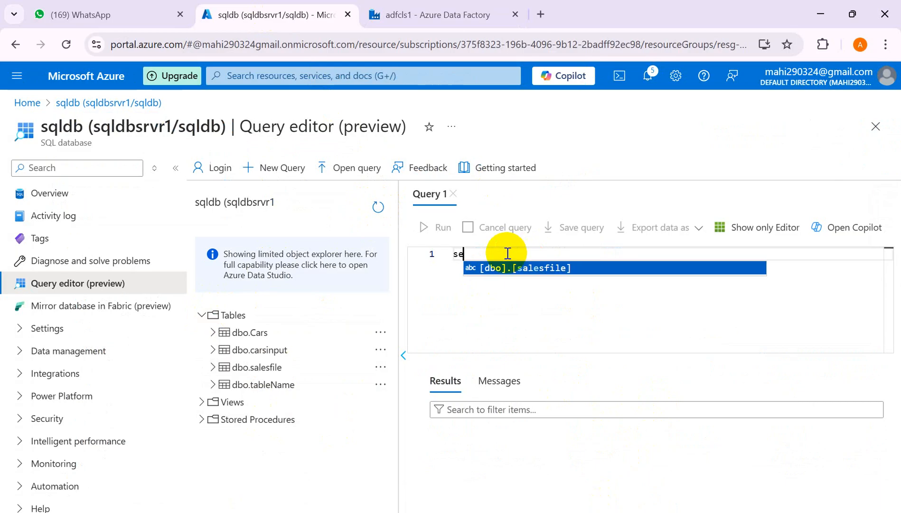
text(lect)
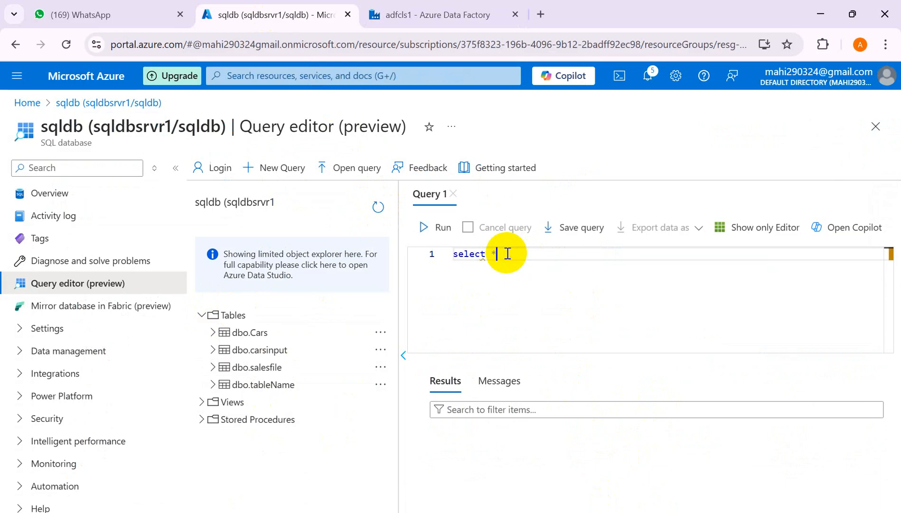
text( * from sa)
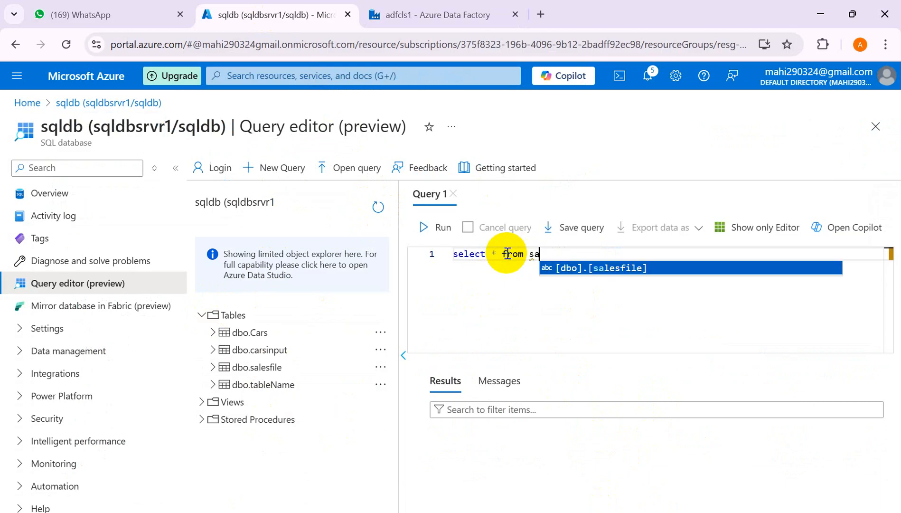
click(429, 226)
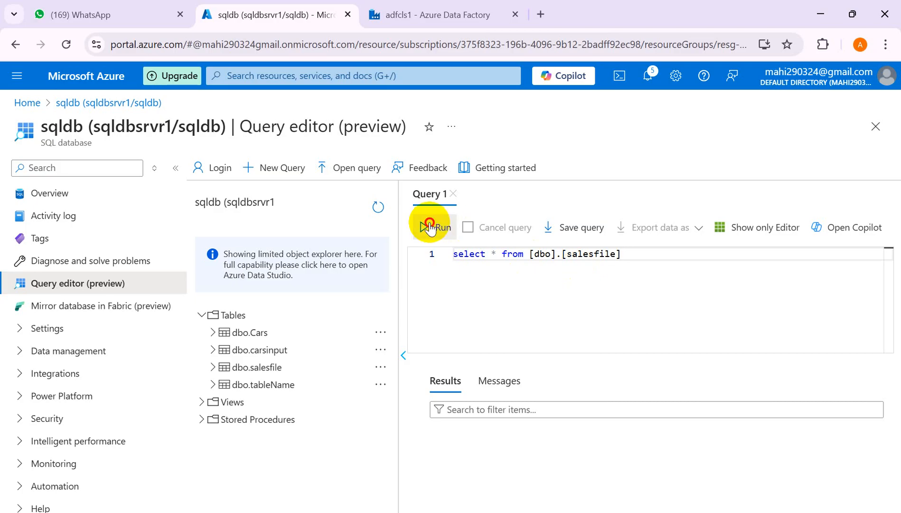
click(403, 355)
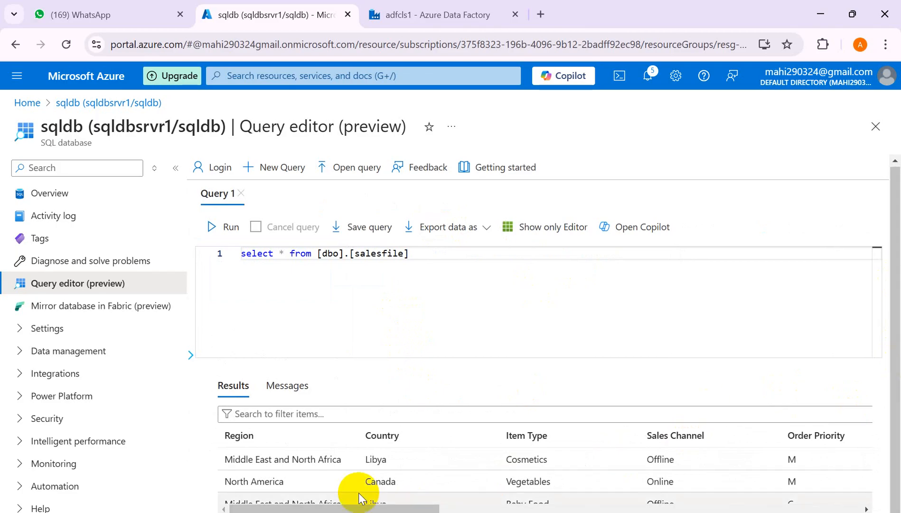
drag(425, 509, 899, 461)
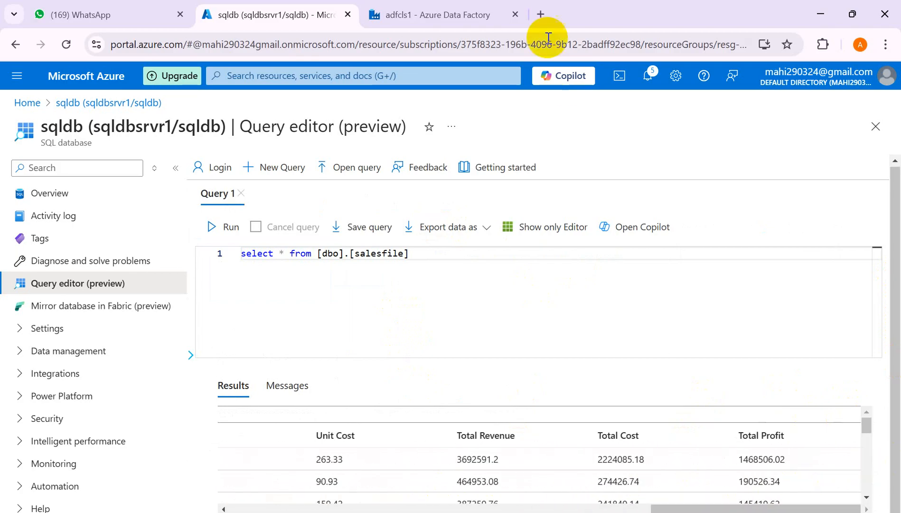
Return to Data Factory, reopen the copy activity's sink settings and examine the table option and pre-copy script.
click(394, 17)
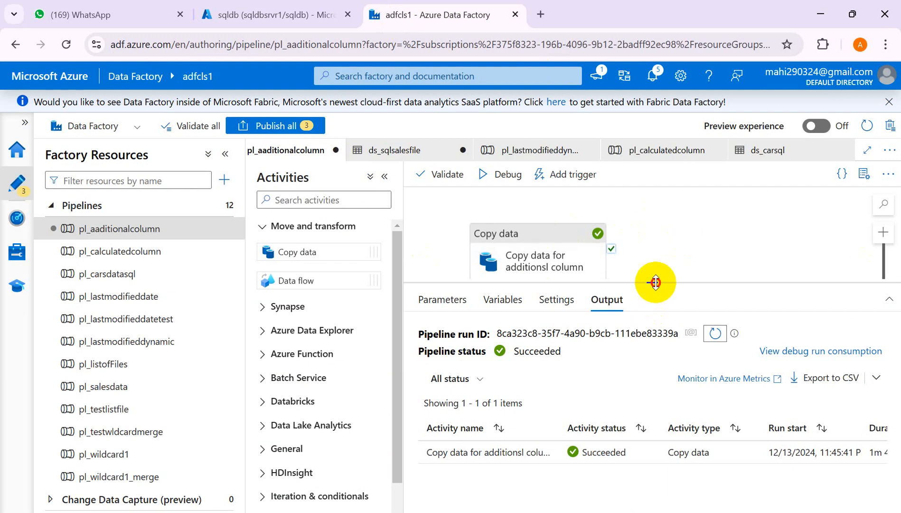
drag(654, 283, 666, 321)
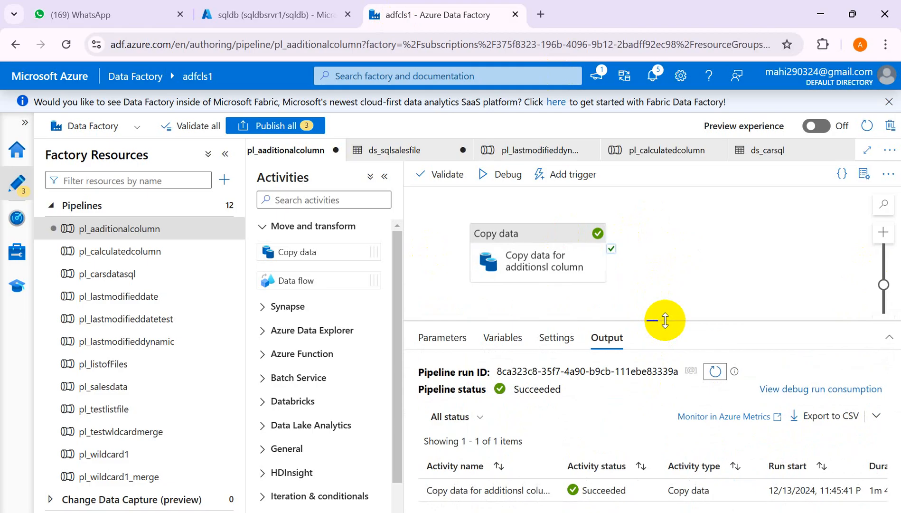
click(542, 249)
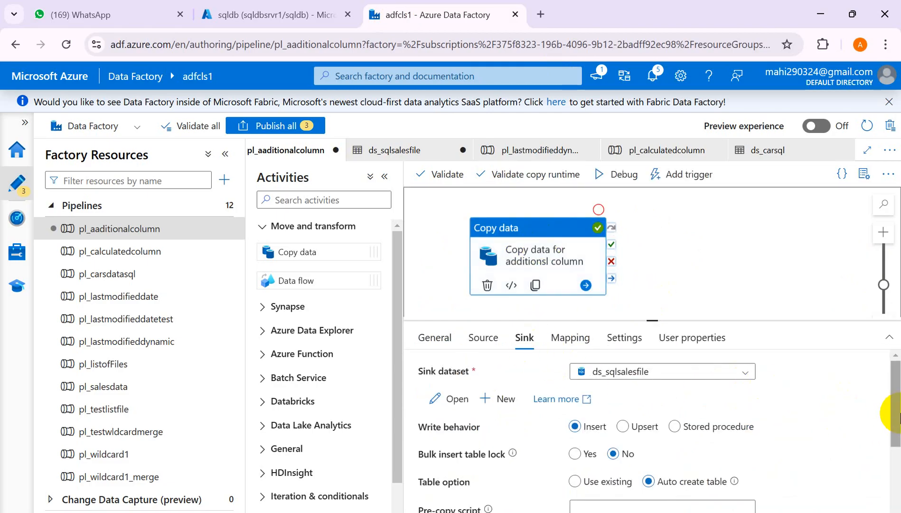
drag(893, 419, 898, 463)
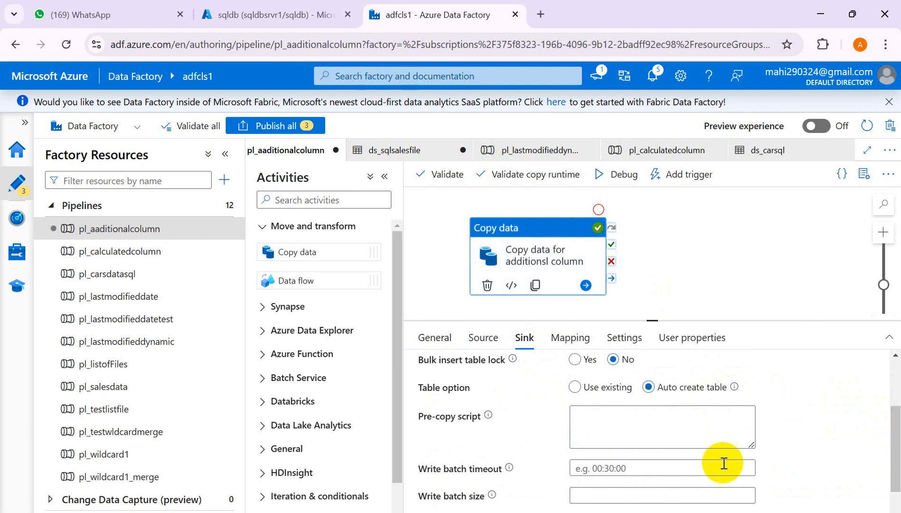
click(611, 424)
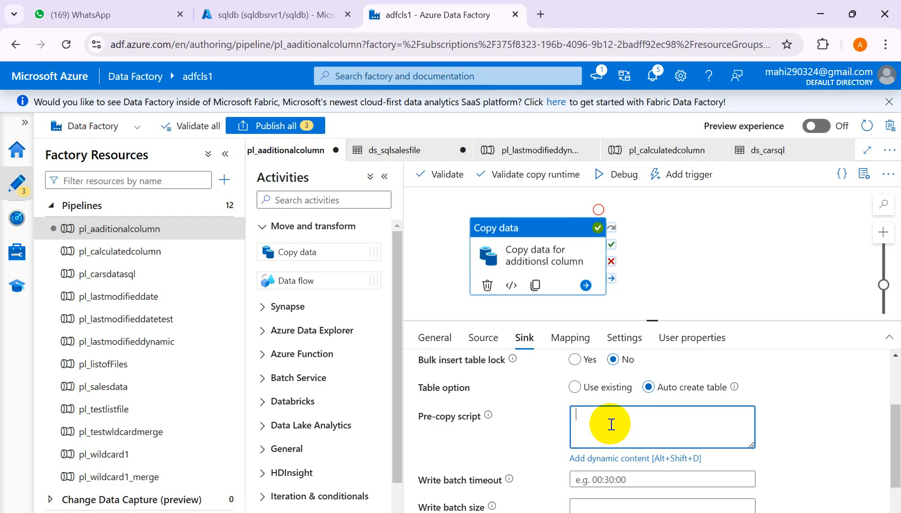
Switch to the Book1 workbook in Excel and add a new blank worksheet after Sheet3.
mouse_move(604, 512)
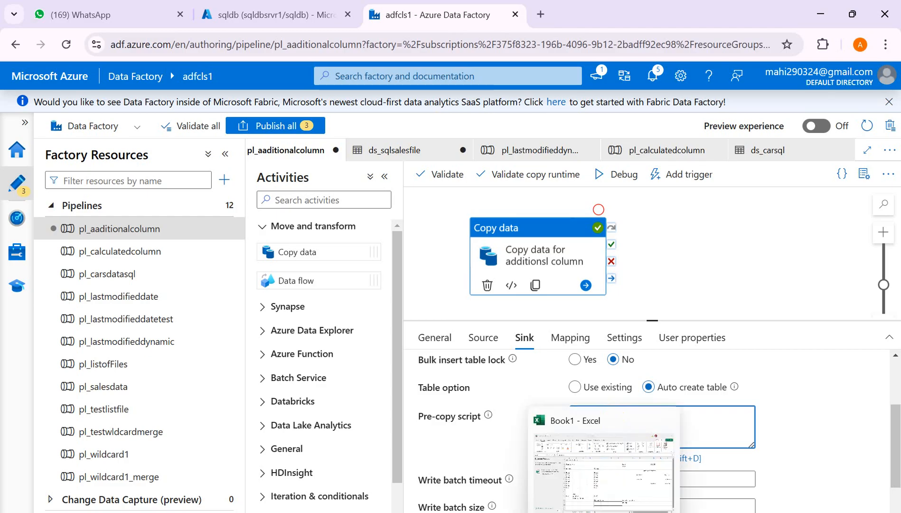
click(640, 475)
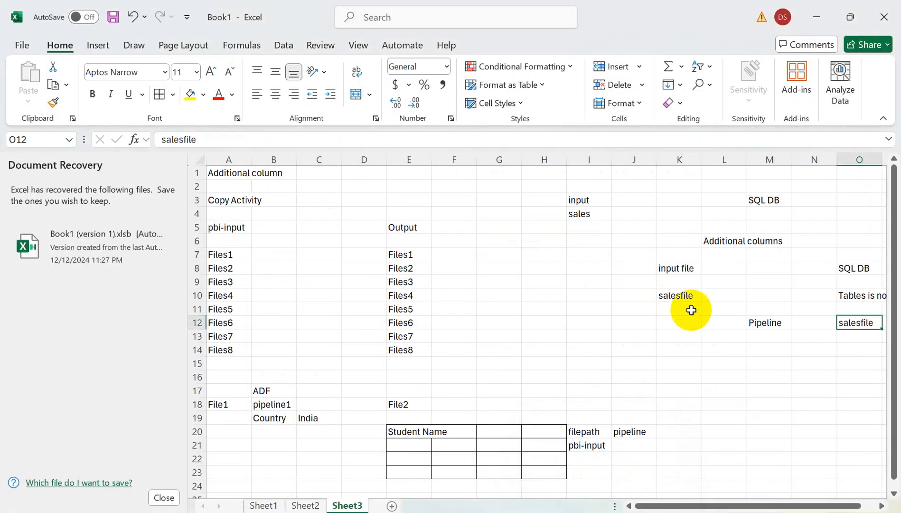
click(391, 506)
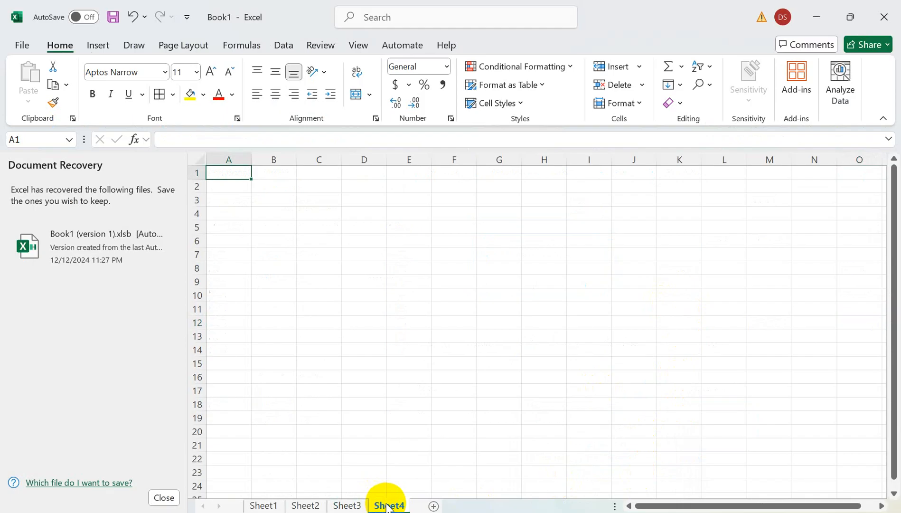
Enter the heading "additional column" in cell A1 of Sheet4.
text(add)
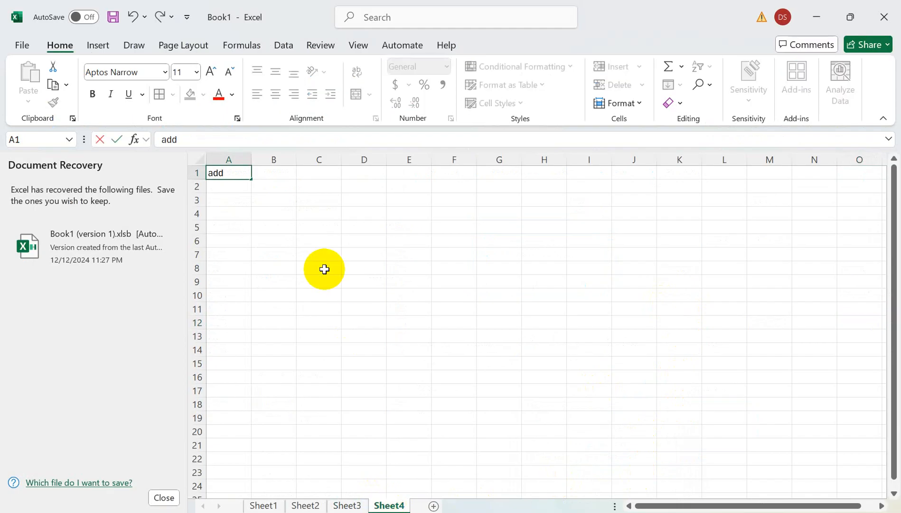
text(itional co)
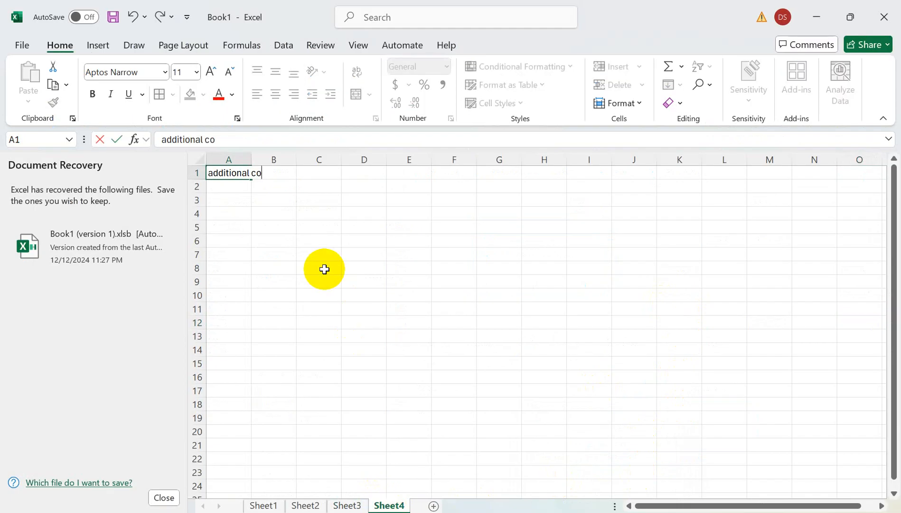
text(lumn)
key(Return)
key(Return)
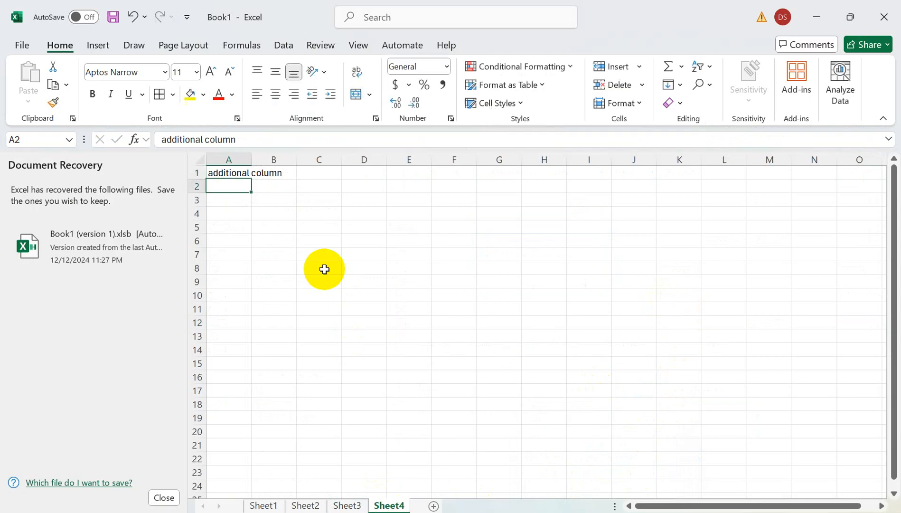
List the extra column names filepath, pipelname and country in cells A3 to A5.
text(pa)
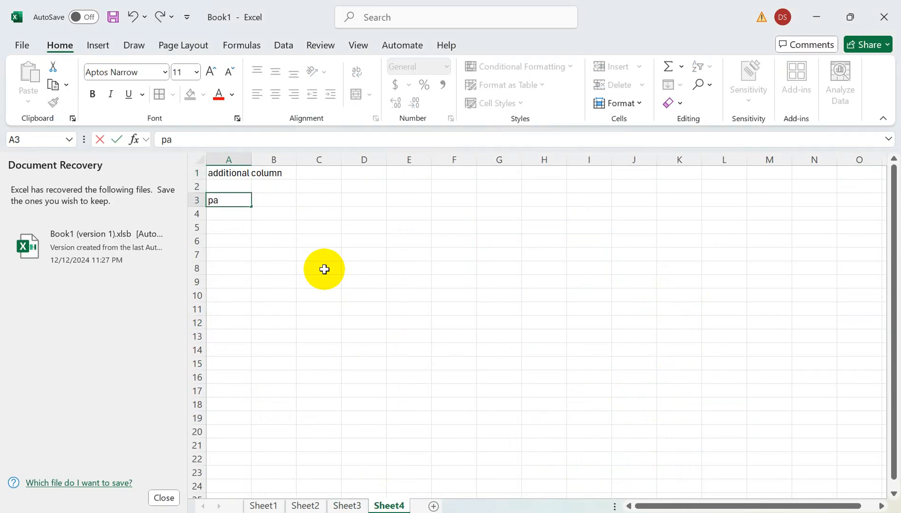
key(BackSpace)
key(BackSpace)
text(filepath)
key(Return)
text(pip)
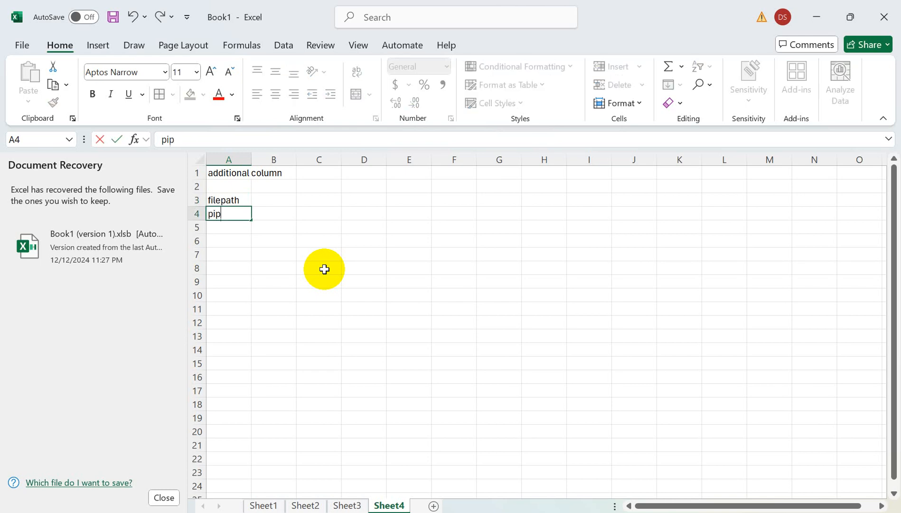
text(elname)
key(Return)
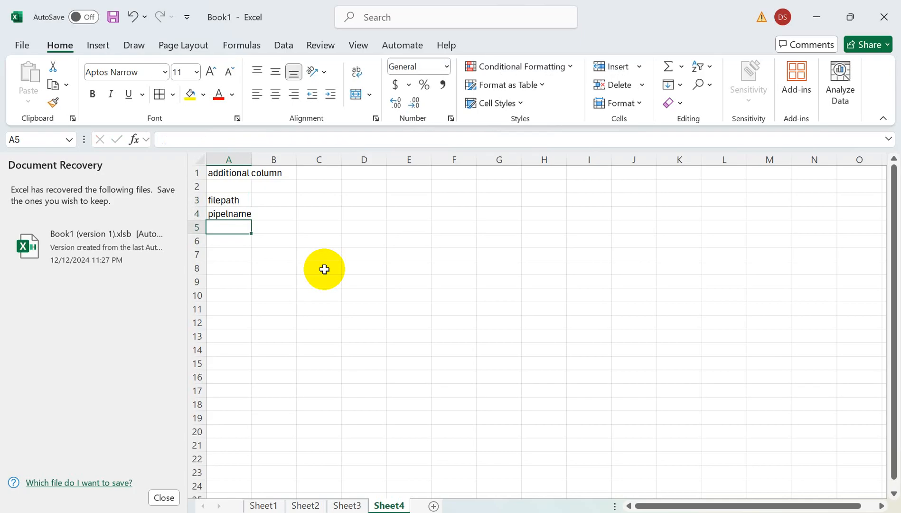
text(counyr)
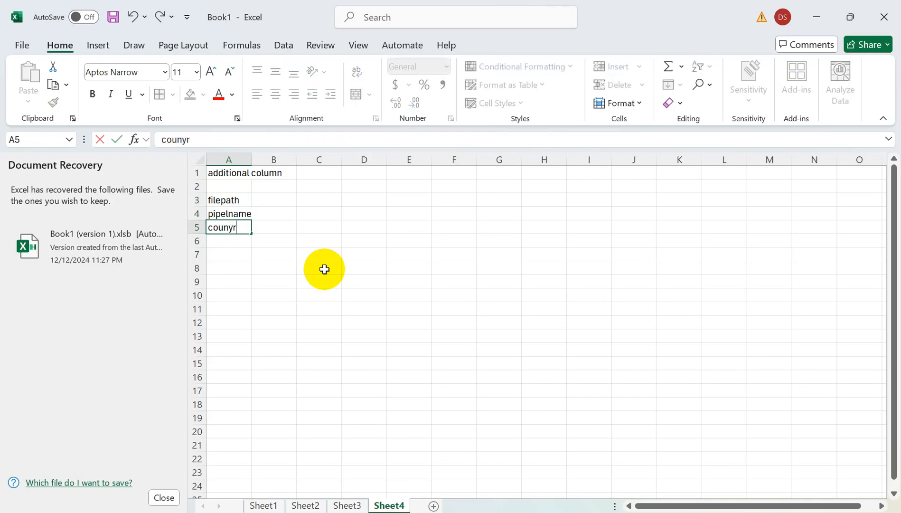
key(BackSpace)
key(BackSpace)
text(try)
click(228, 172)
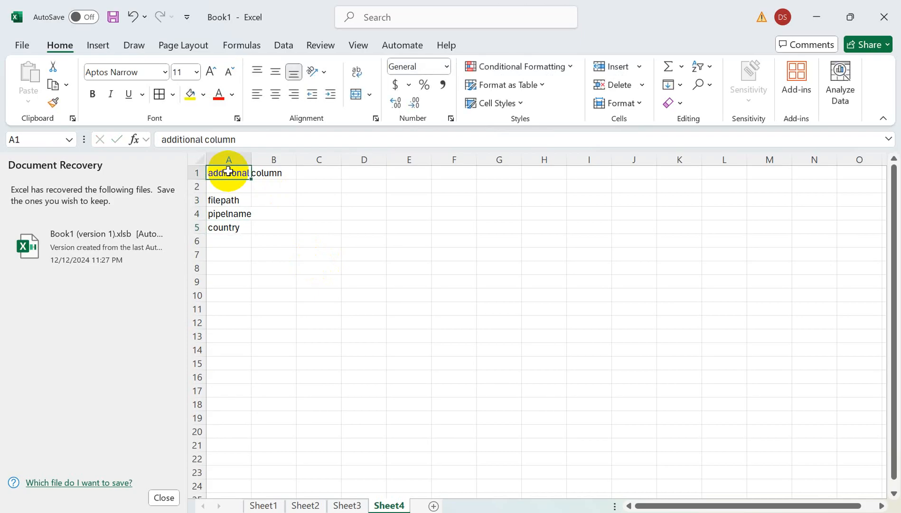
Apply all borders to the range E2:H5 to outline a sample table.
click(376, 190)
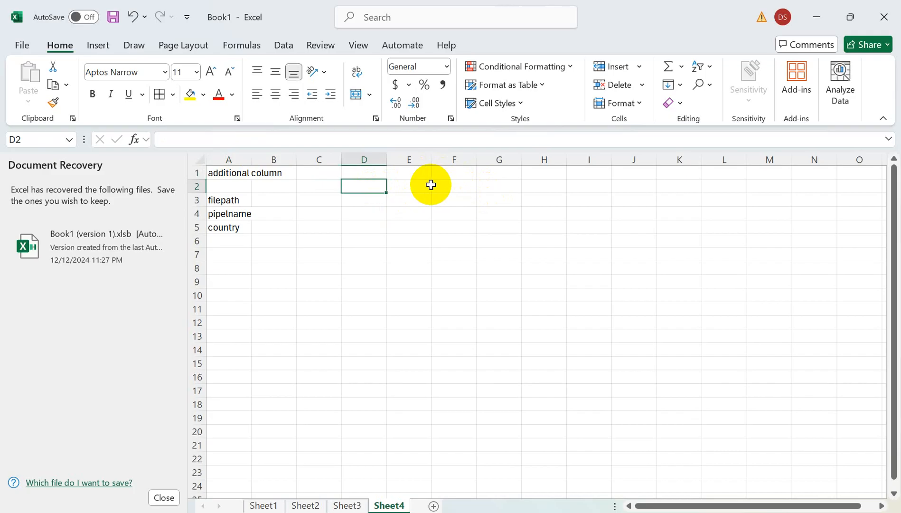
drag(417, 185, 533, 224)
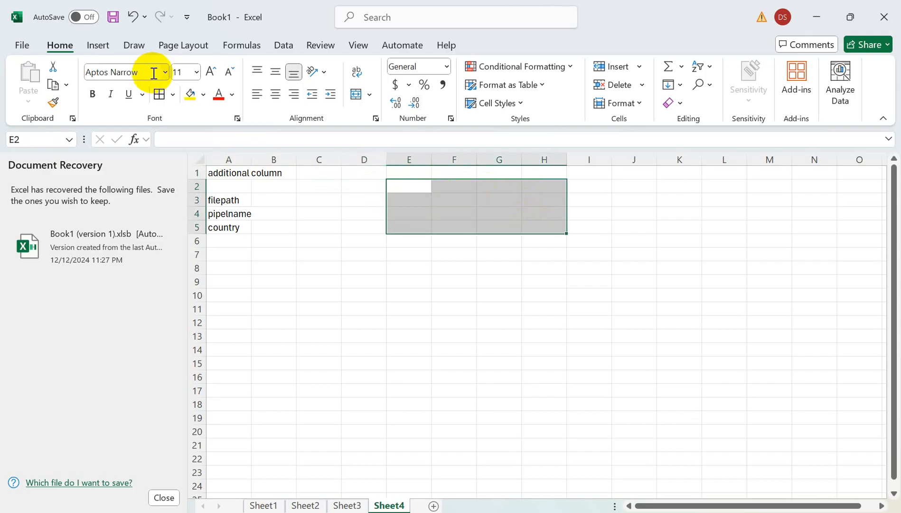
click(159, 94)
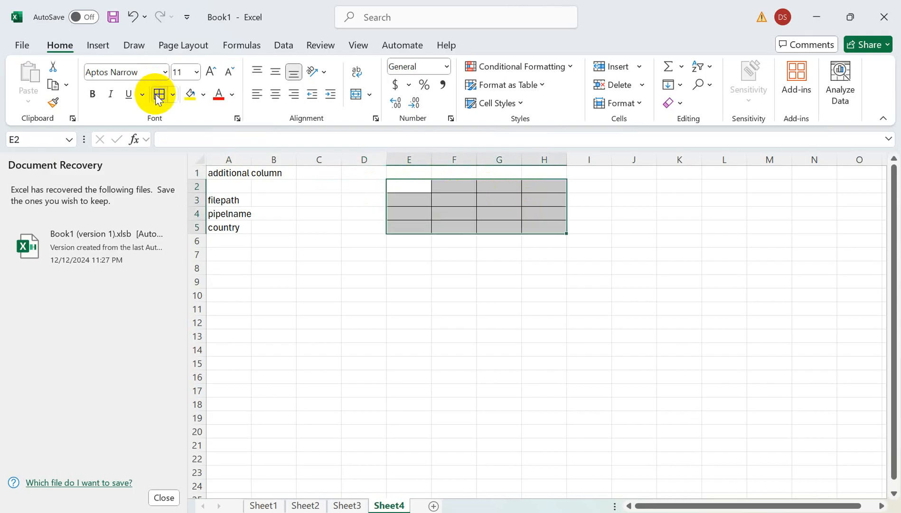
Title the bordered table "salesfile" in E1 and enter the column headers "region" in E2 and "countr" in F2.
click(407, 175)
text(sales)
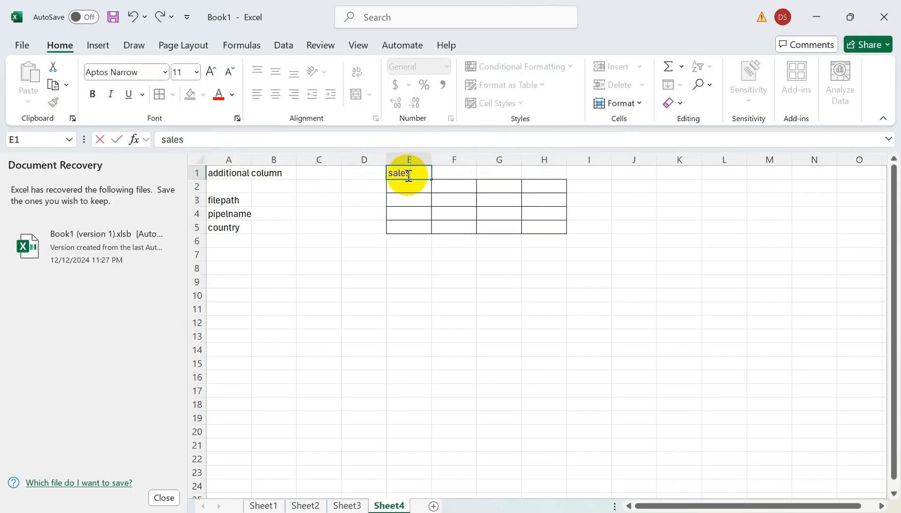
text(file)
click(414, 183)
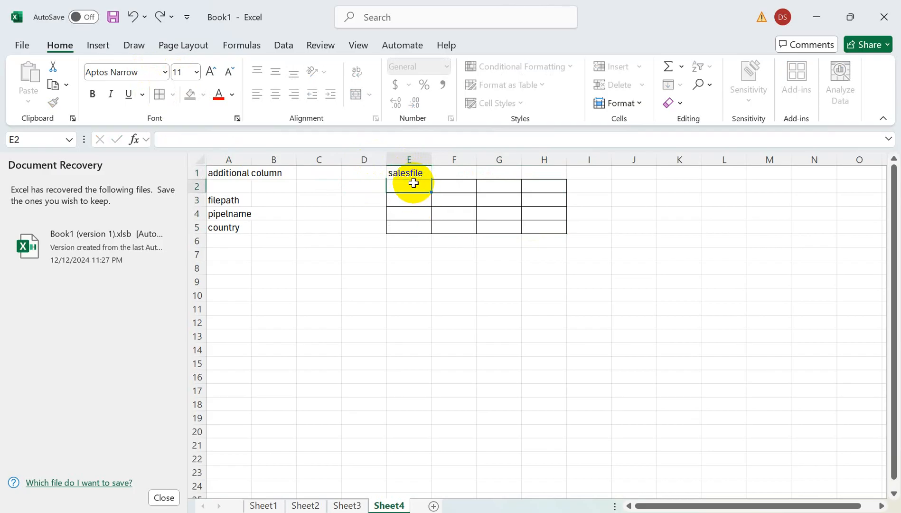
text(region)
key(Tab)
text(countr)
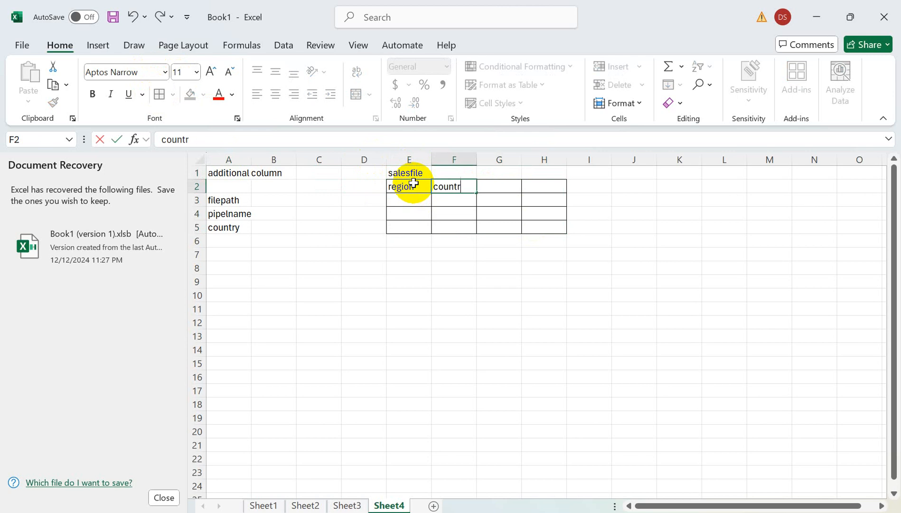
click(509, 181)
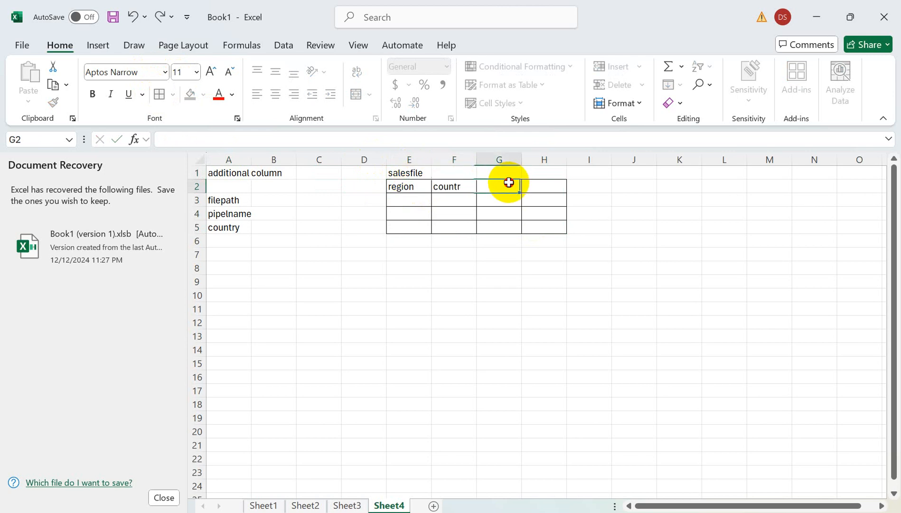
click(536, 185)
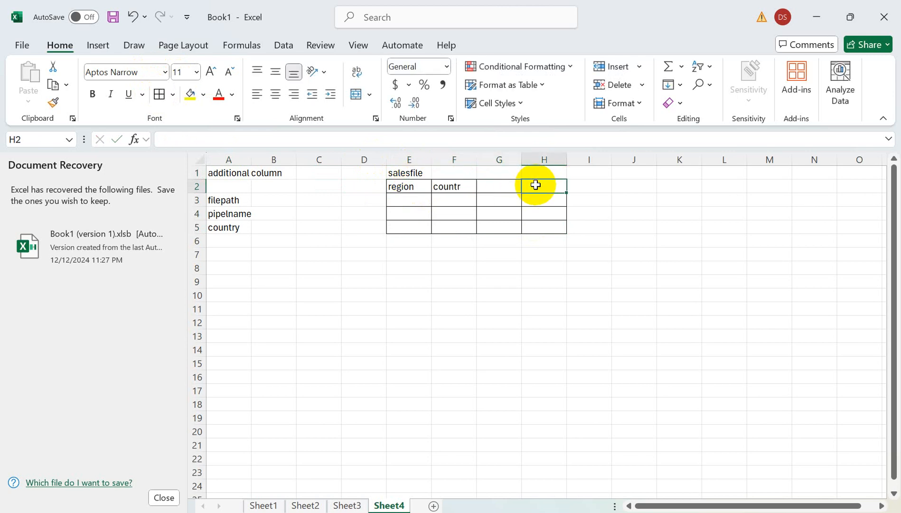
Add the headers filepath, pipe and country in I2, J2 and K2 beside the salesfile table.
click(239, 172)
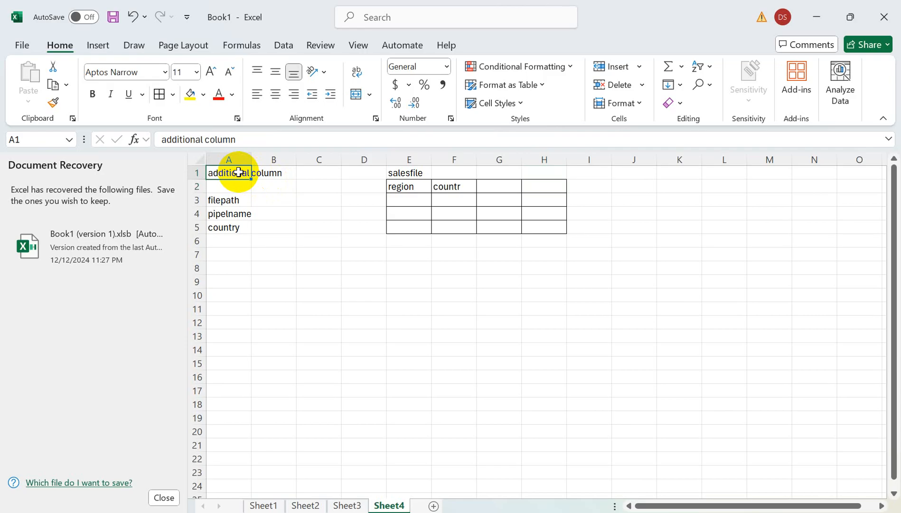
click(270, 211)
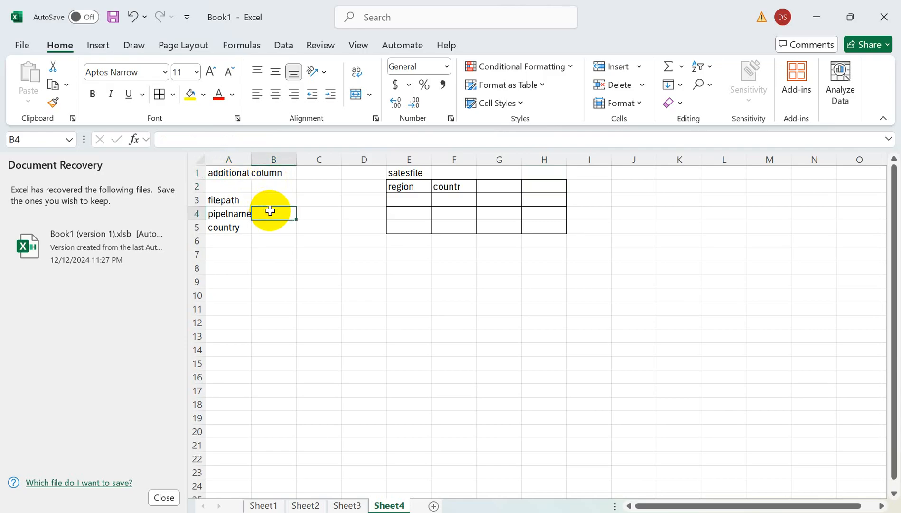
click(589, 185)
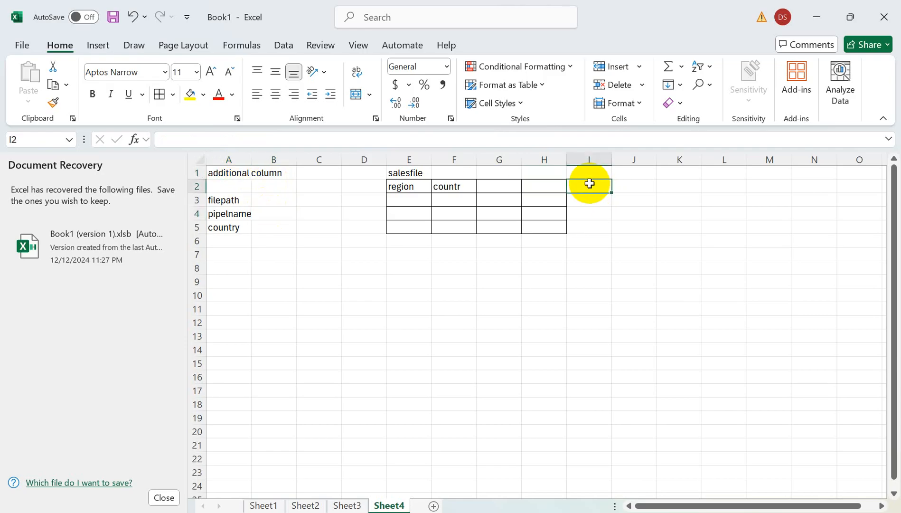
text(filepath)
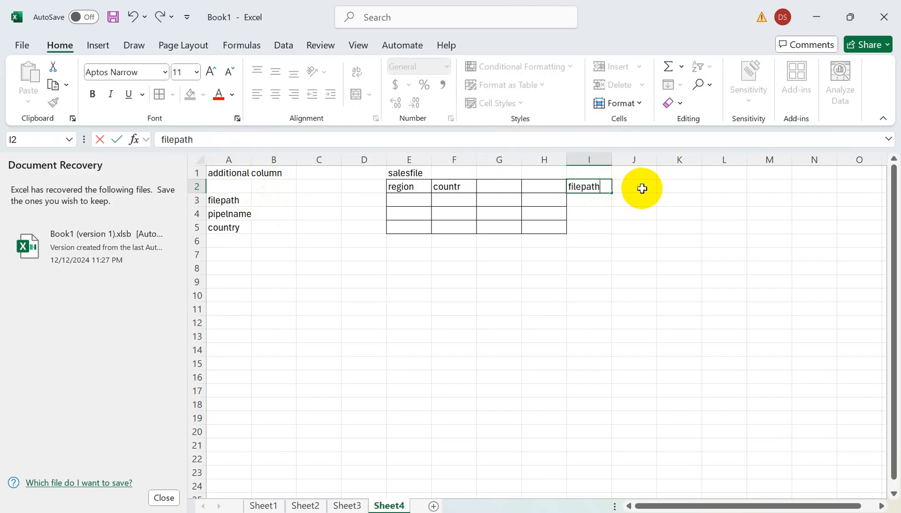
click(639, 188)
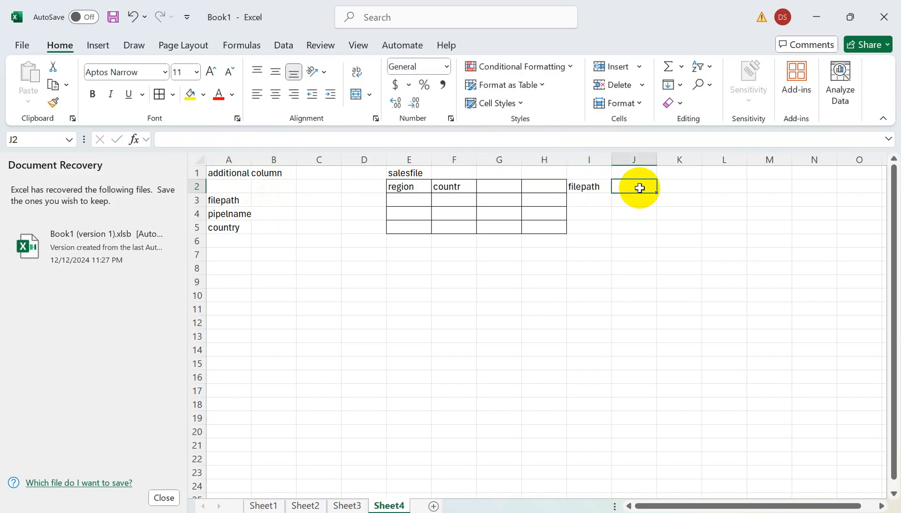
text(pipe)
key(BackSpace)
key(BackSpace)
key(BackSpace)
key(BackSpace)
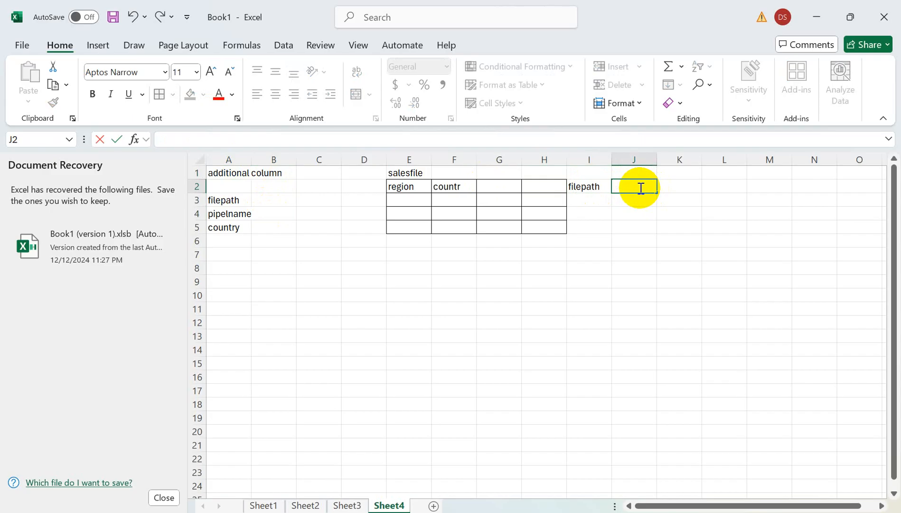
text(pipe)
key(Tab)
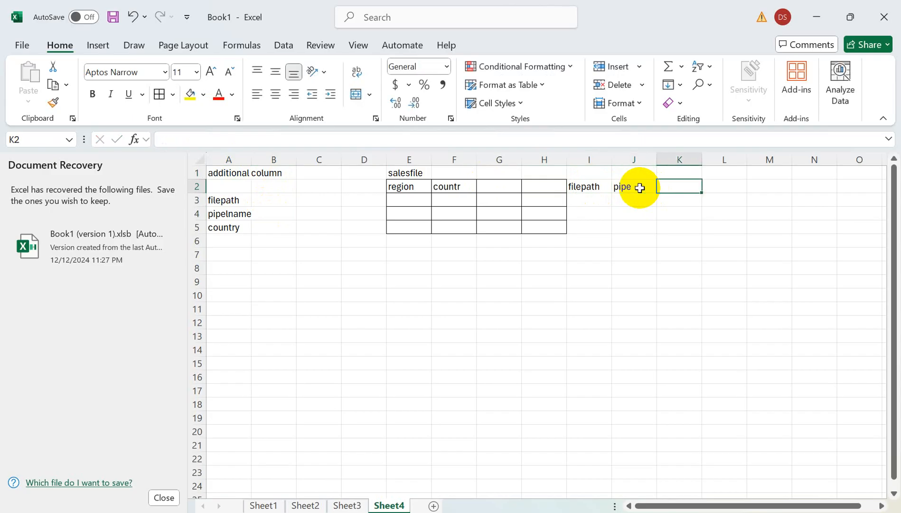
text(country)
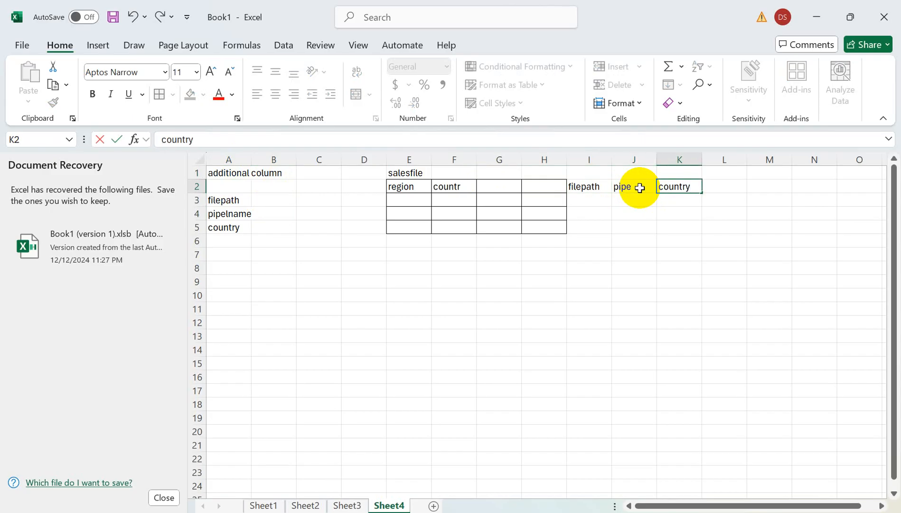
drag(429, 190, 665, 224)
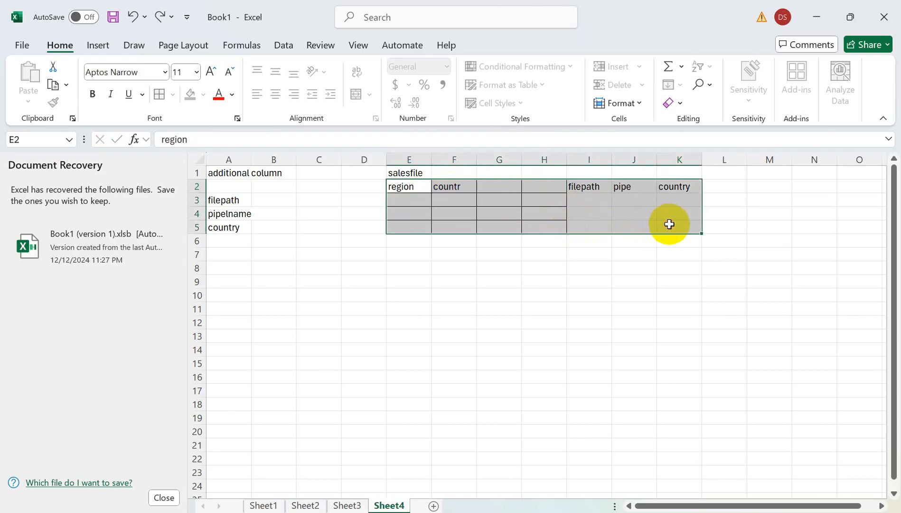
Enter the note "drop table" in cell E7 below the salesfile table.
click(404, 258)
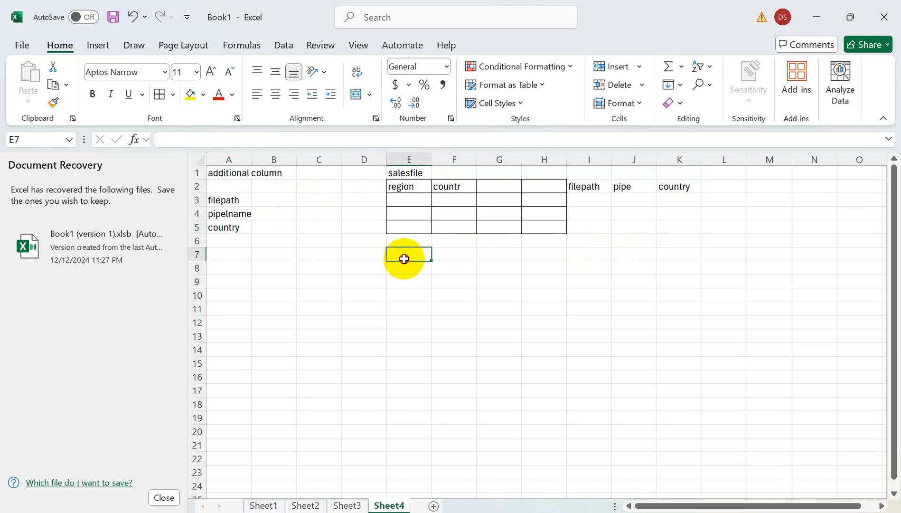
text(drop)
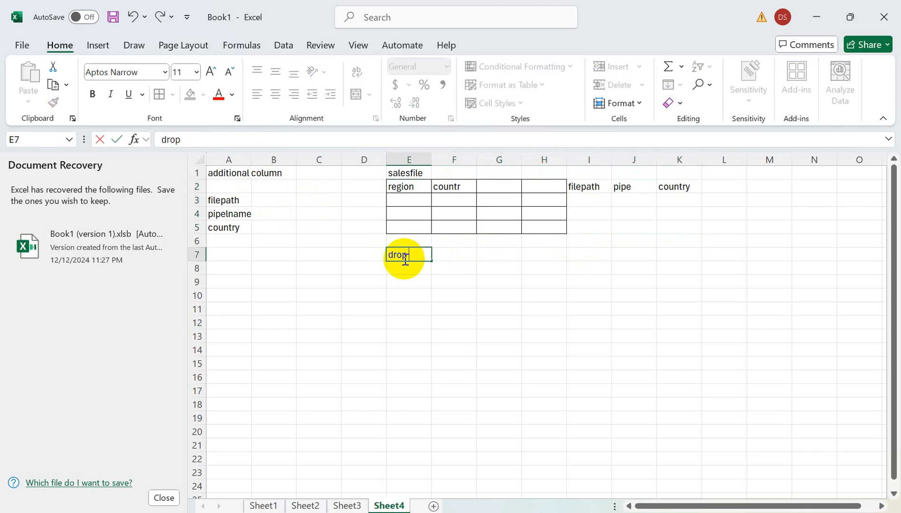
text( table)
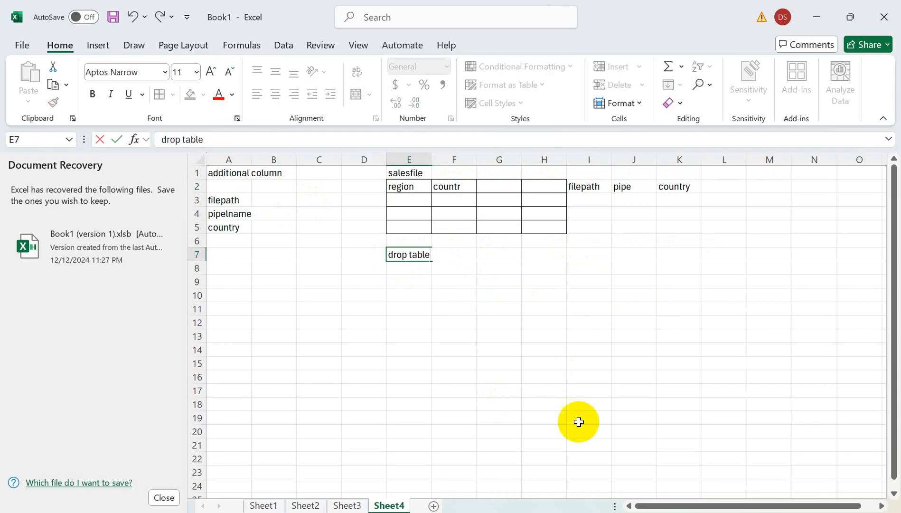
Switch to the Chrome window with Azure Data Factory and open a new browser tab.
mouse_move(541, 511)
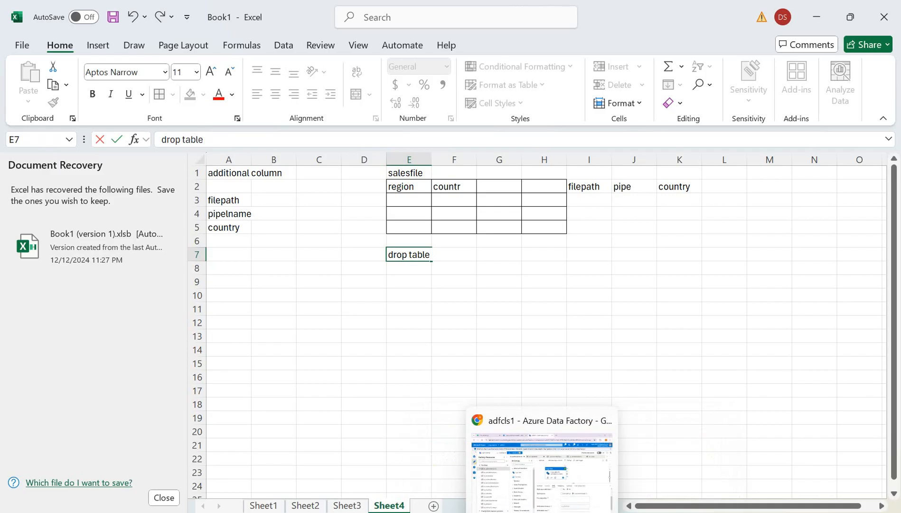
click(557, 481)
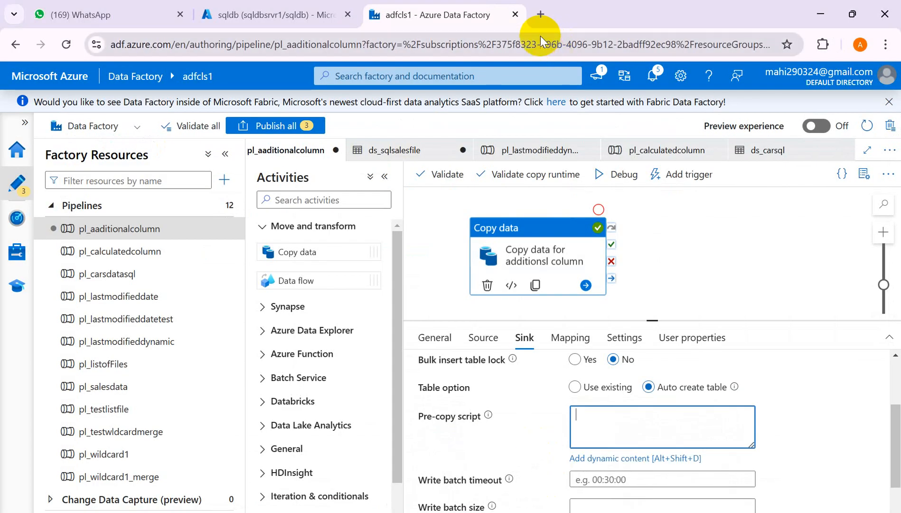
click(540, 19)
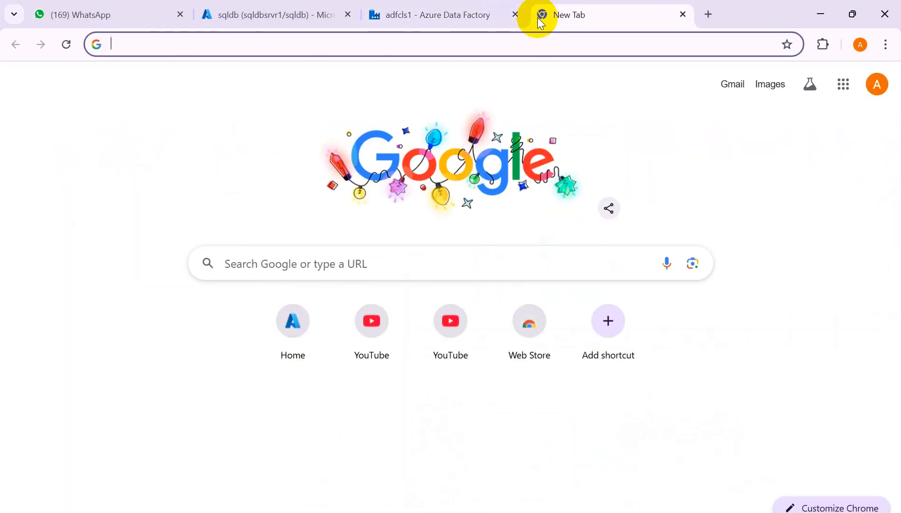
Search Google for "what is sql command to drop table".
click(377, 257)
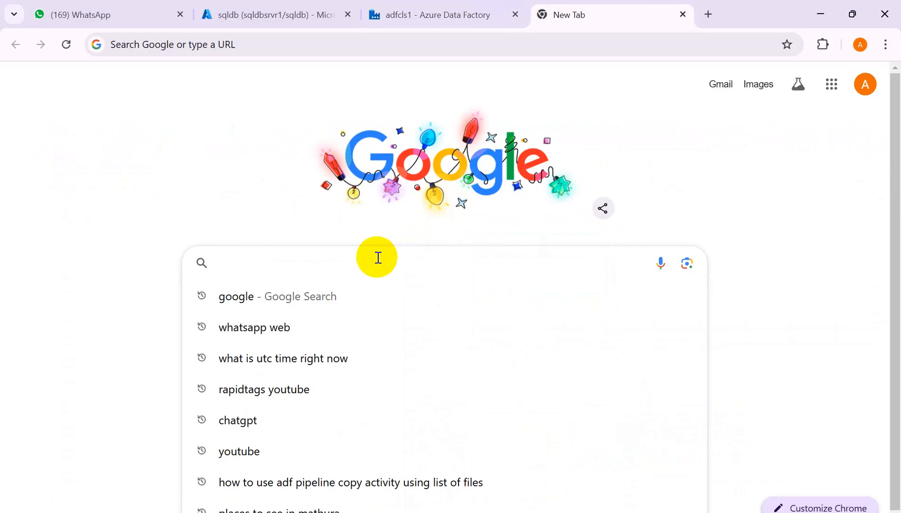
text(w3)
key(BackSpace)
key(BackSpace)
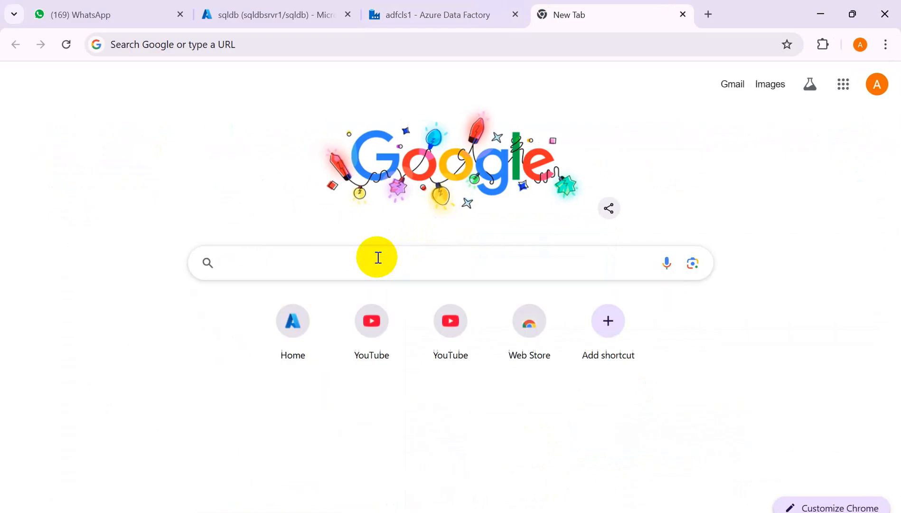
text(what)
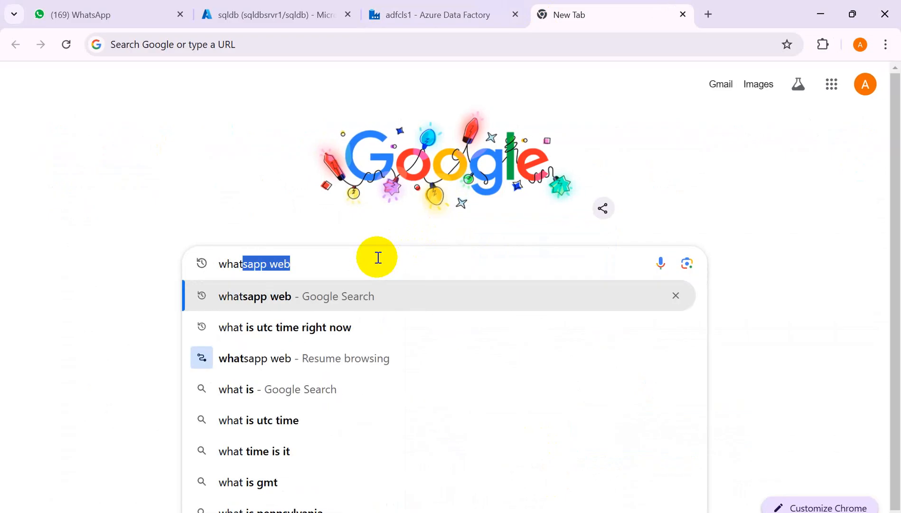
key(BackSpace)
text(is )
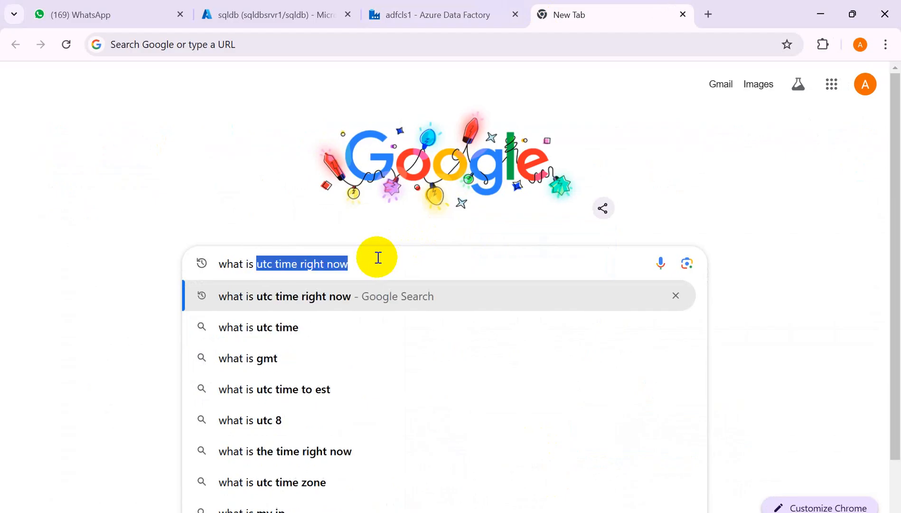
text(sql com)
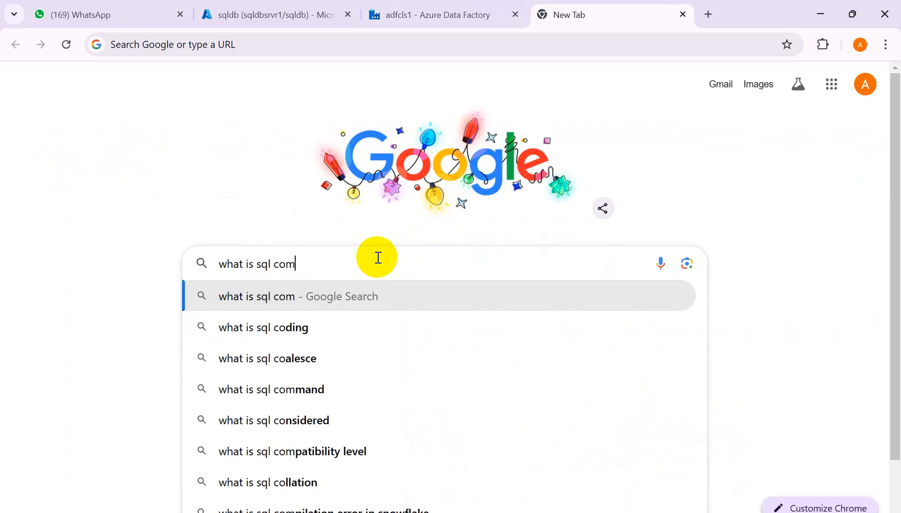
text(mand )
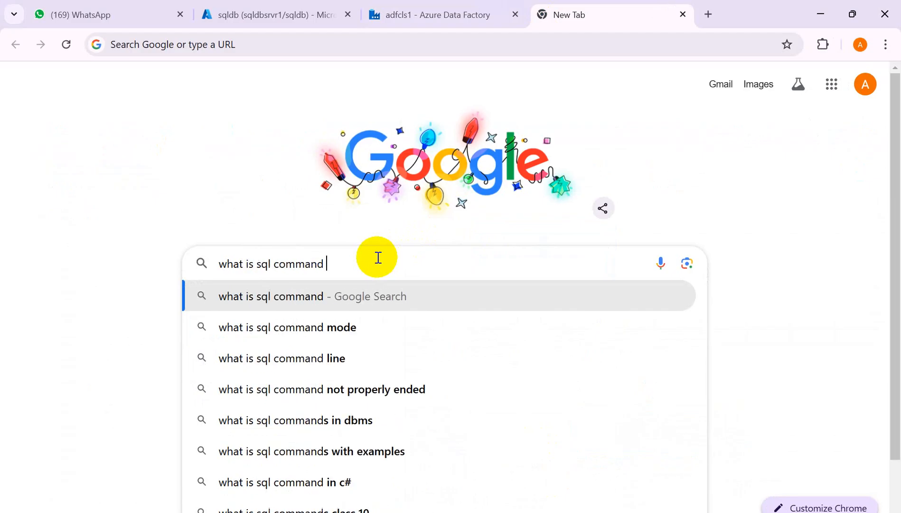
text(to drop)
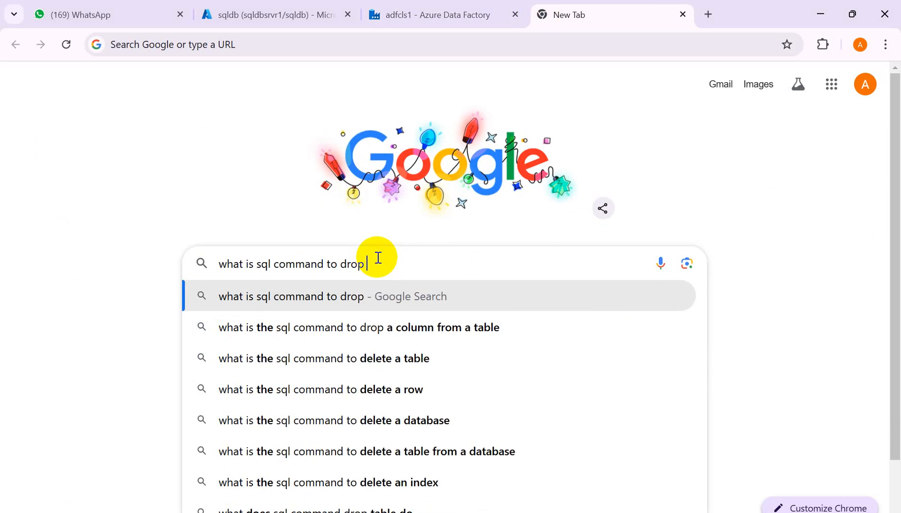
text( table)
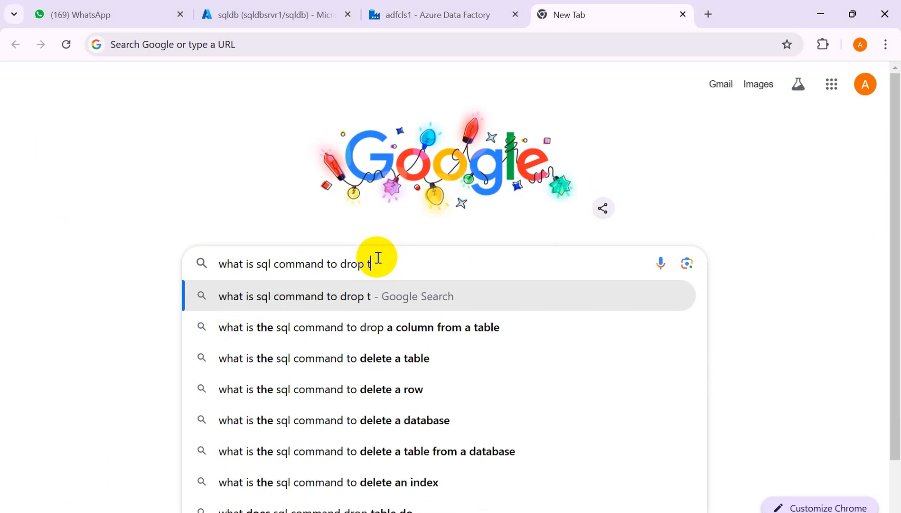
key(Return)
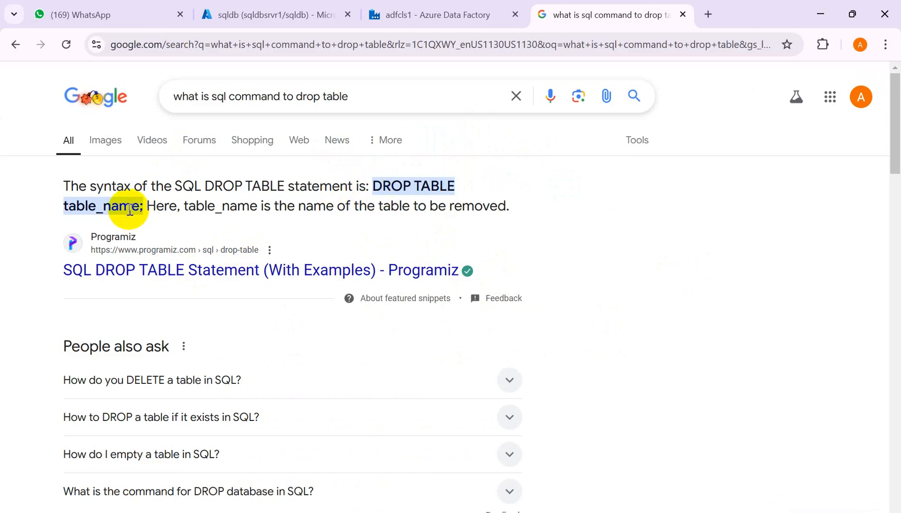
Return to the Azure Data Factory tab and start the sink's pre-copy script with "drop table".
click(415, 14)
click(582, 413)
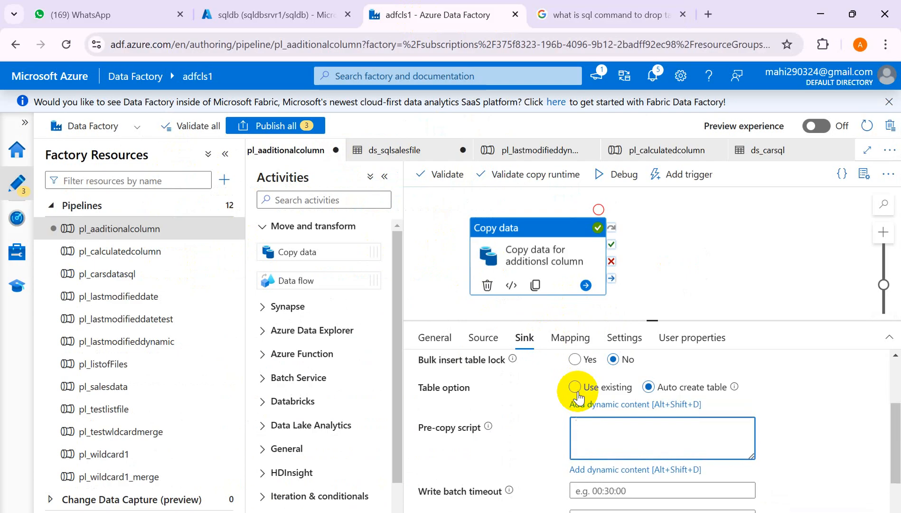
text(drop table)
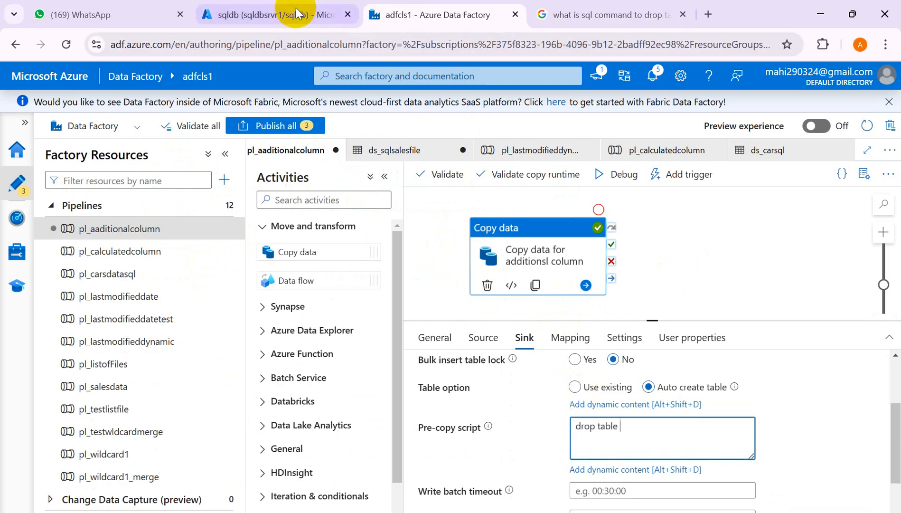
Copy the table name salesfile from the sqldb query and append it to the sink's pre-copy script in Data Factory.
click(270, 17)
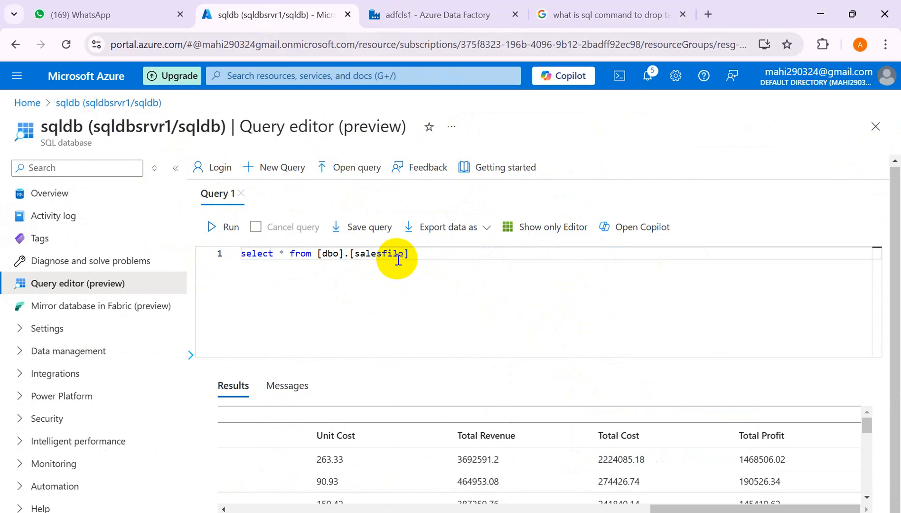
drag(399, 253, 357, 254)
key(ctrl+c)
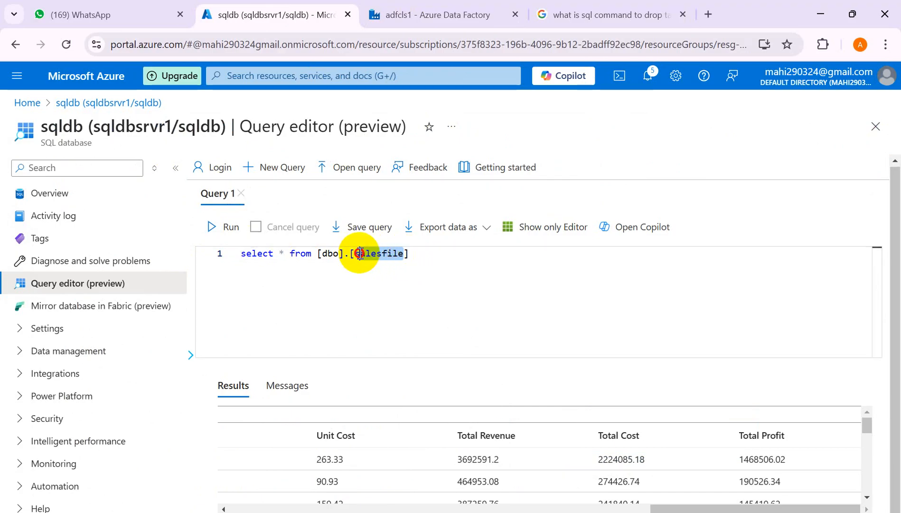
key(alt+Tab)
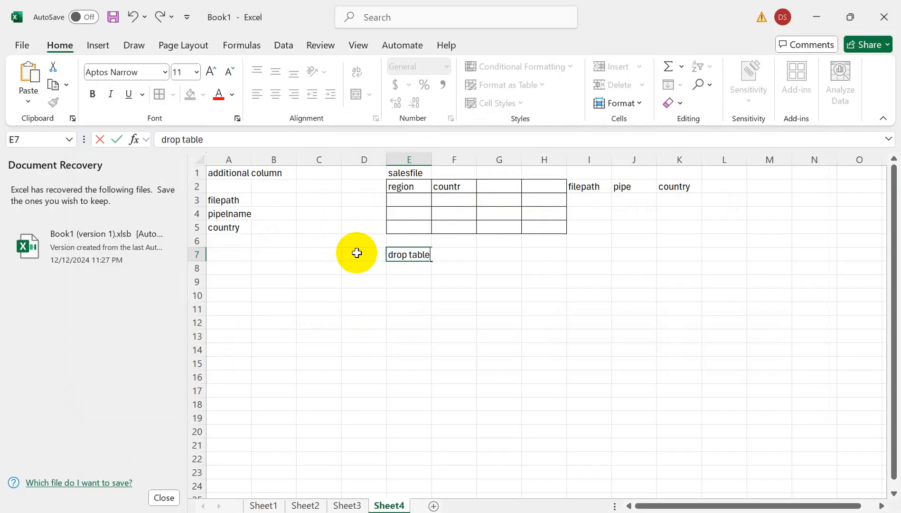
key(alt+Tab)
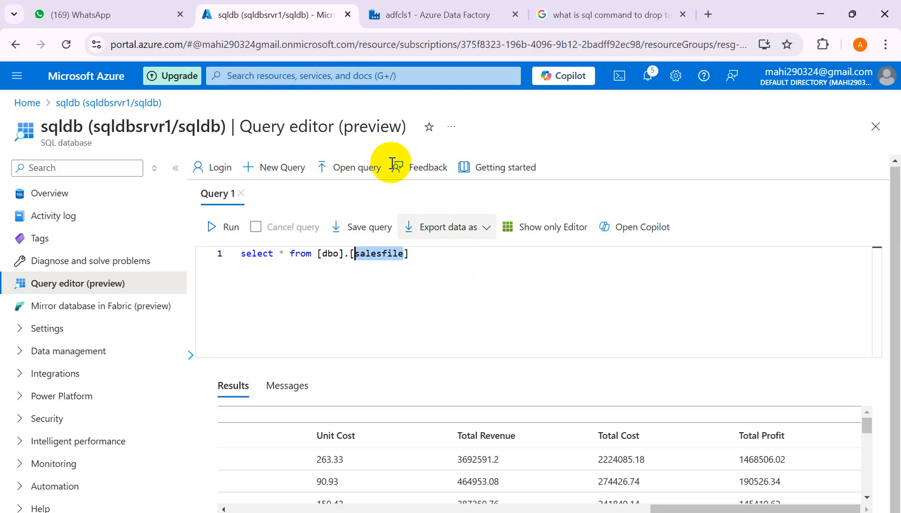
click(417, 16)
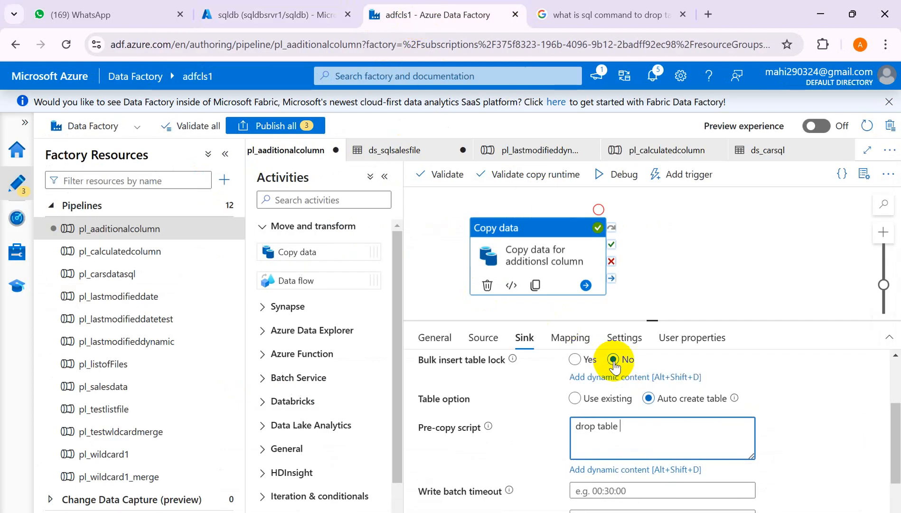
key(ctrl+v)
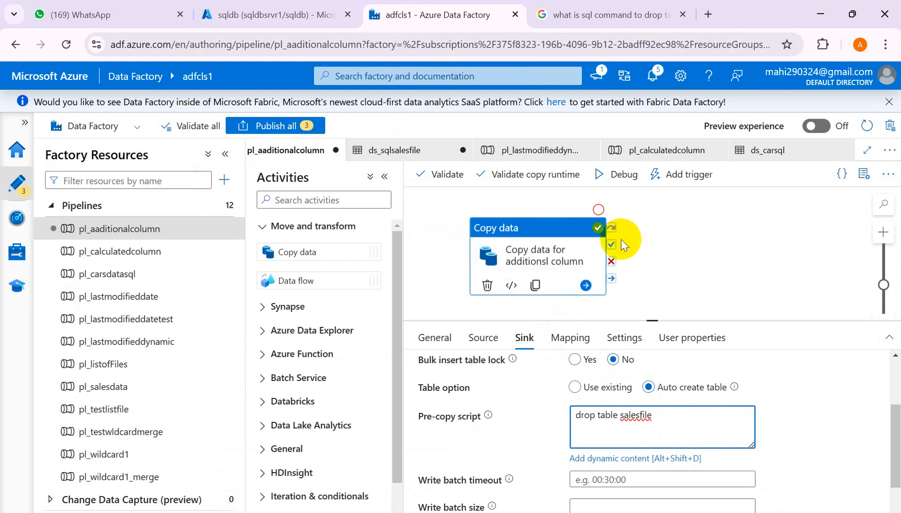
click(286, 130)
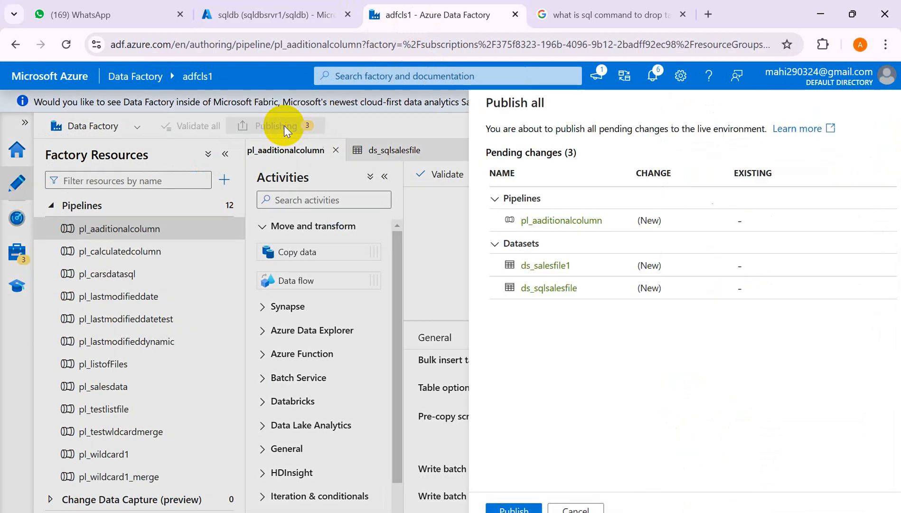
click(503, 507)
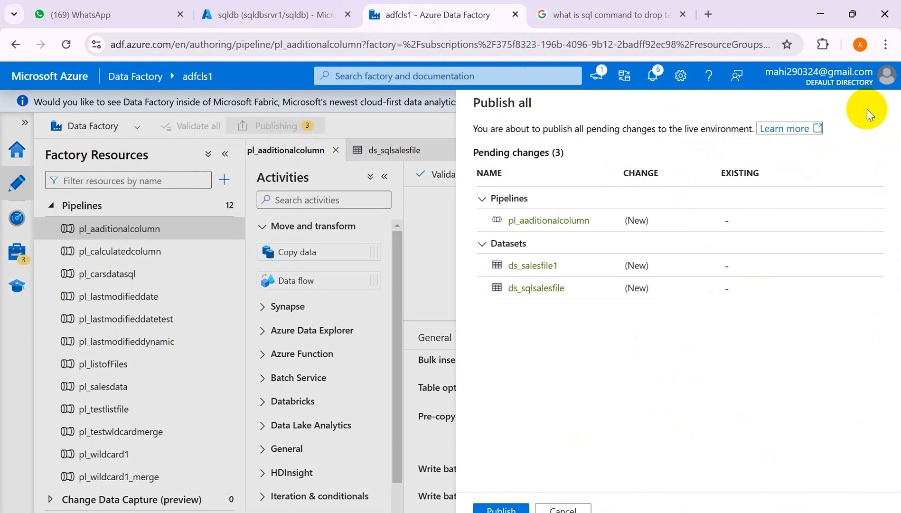
click(576, 507)
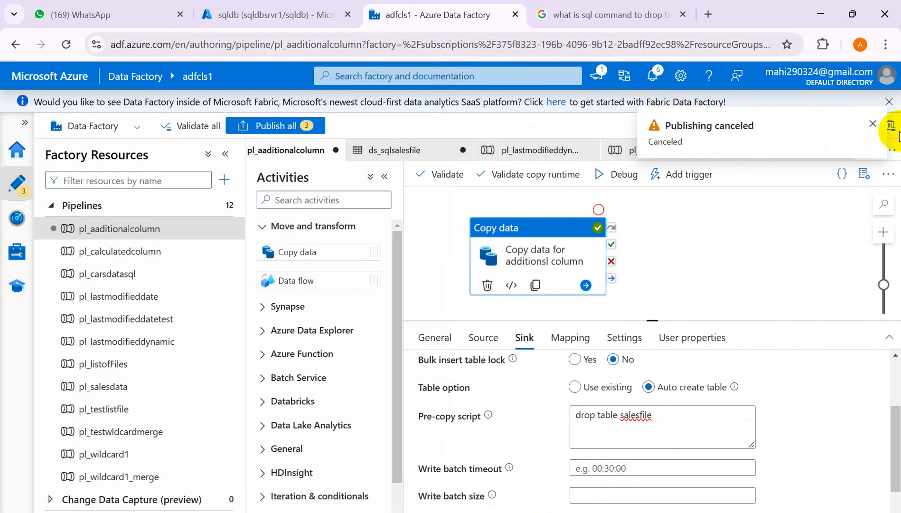
click(873, 124)
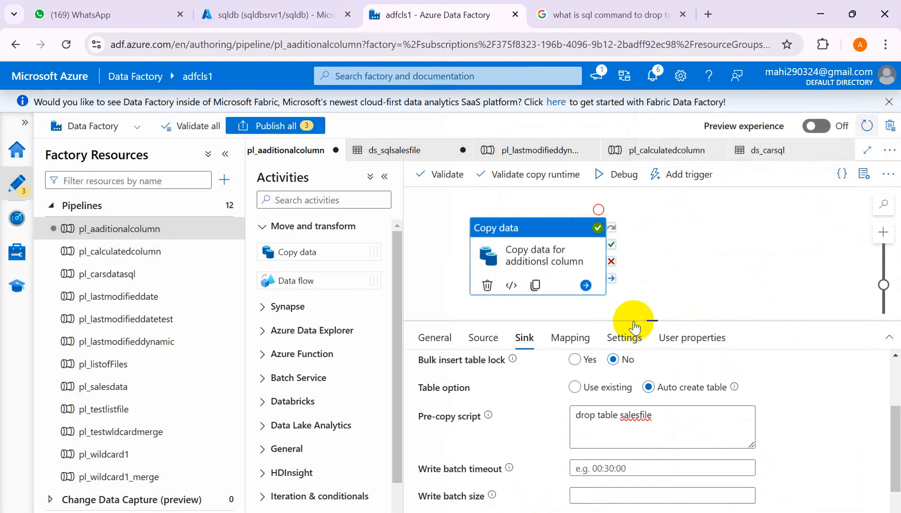
Add a new additional column row to the Copy activity's source settings and enlarge the settings area.
click(484, 341)
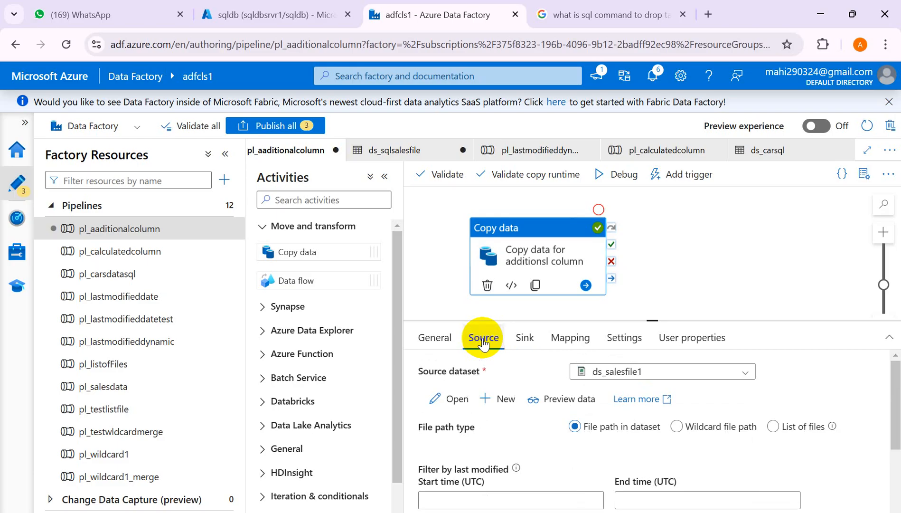
drag(897, 411, 897, 483)
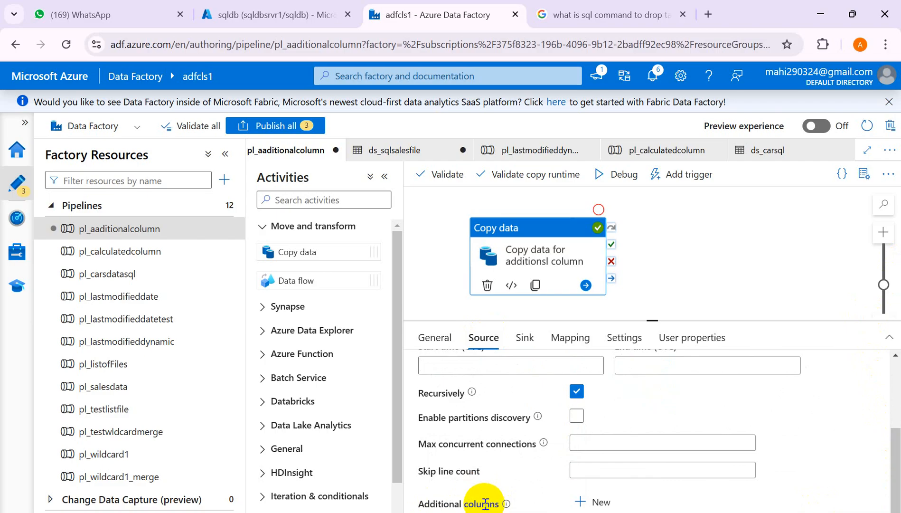
mouse_move(507, 504)
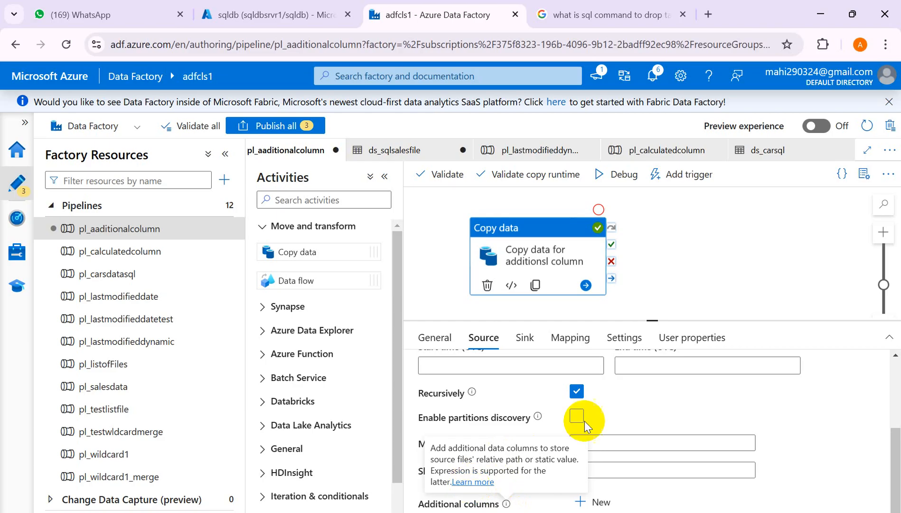
mouse_move(539, 418)
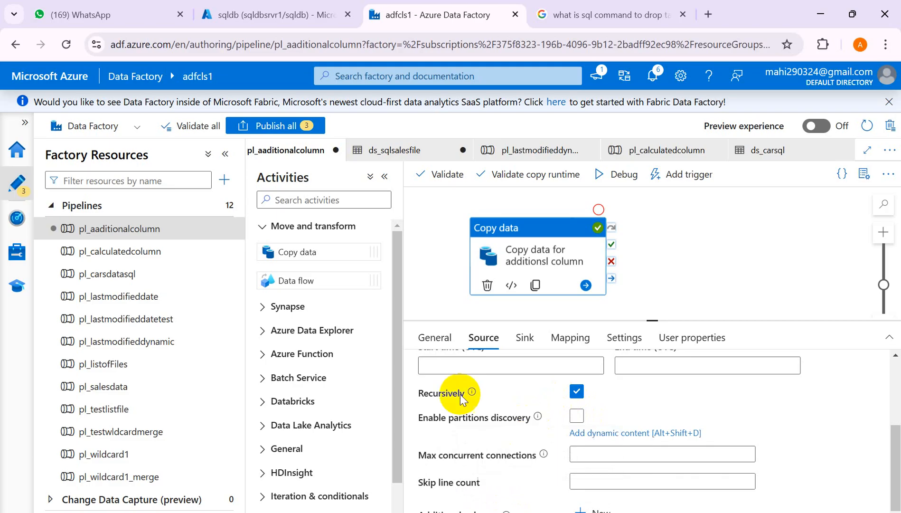
scroll(570, 483, down, 1)
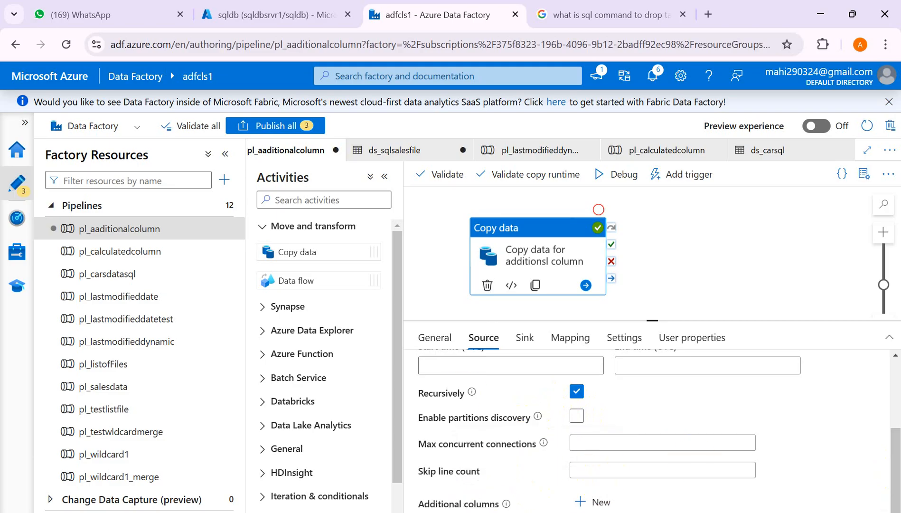
click(585, 502)
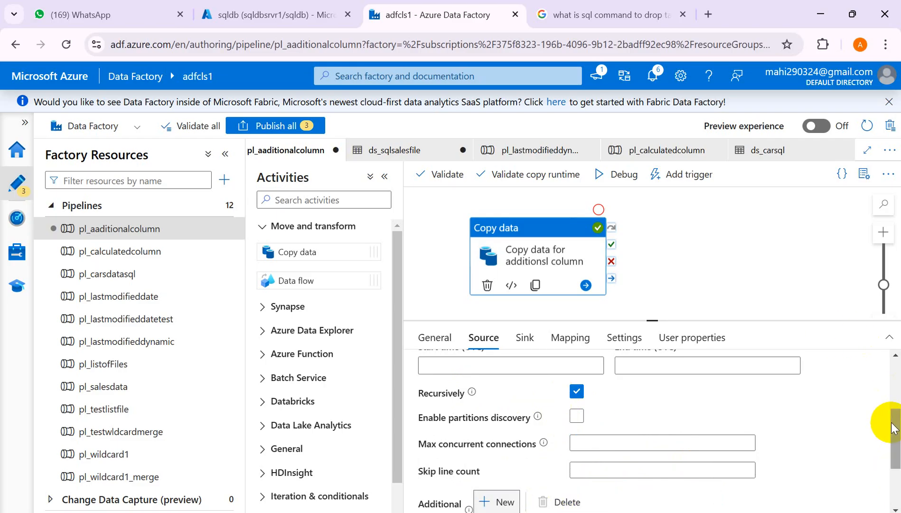
drag(895, 421, 896, 470)
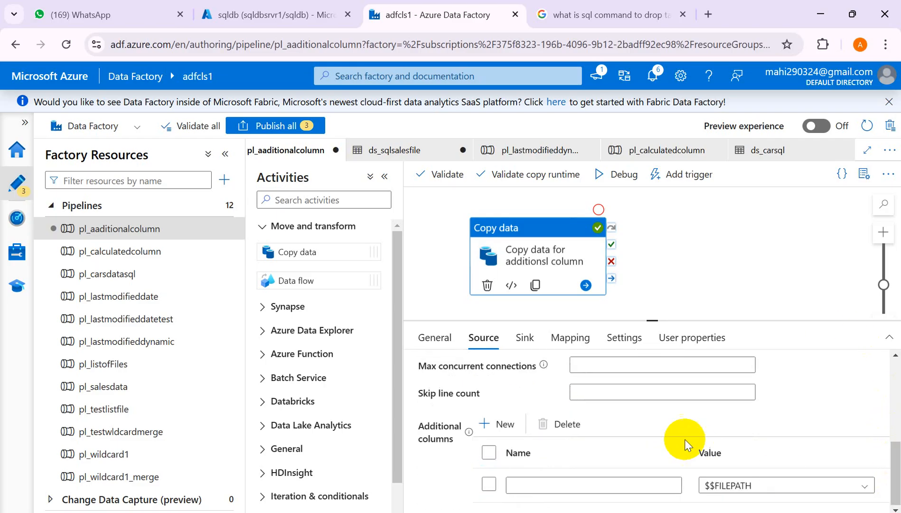
click(891, 340)
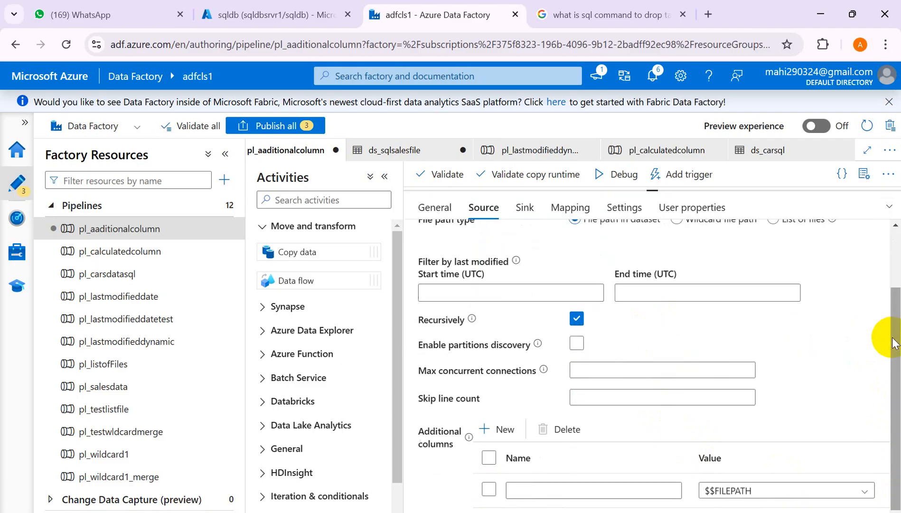
click(520, 482)
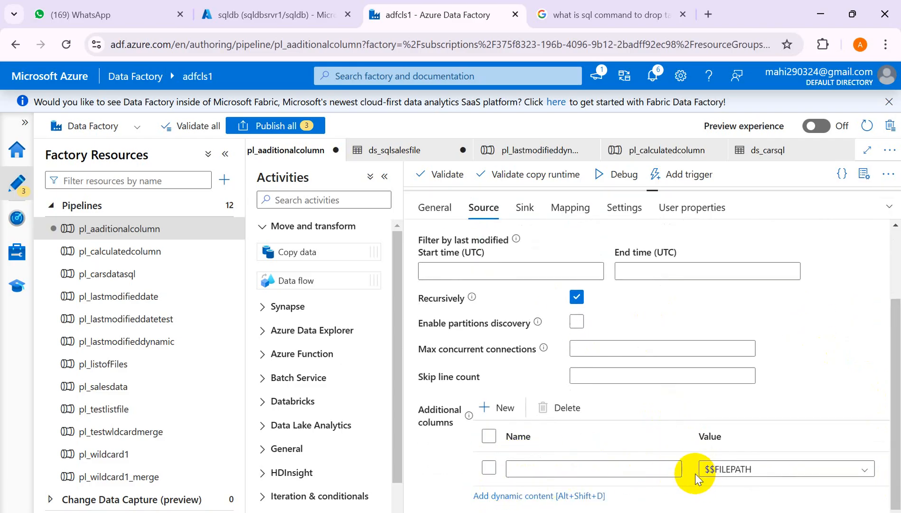
Review the value options available for the new additional column and open its name field for editing.
click(865, 472)
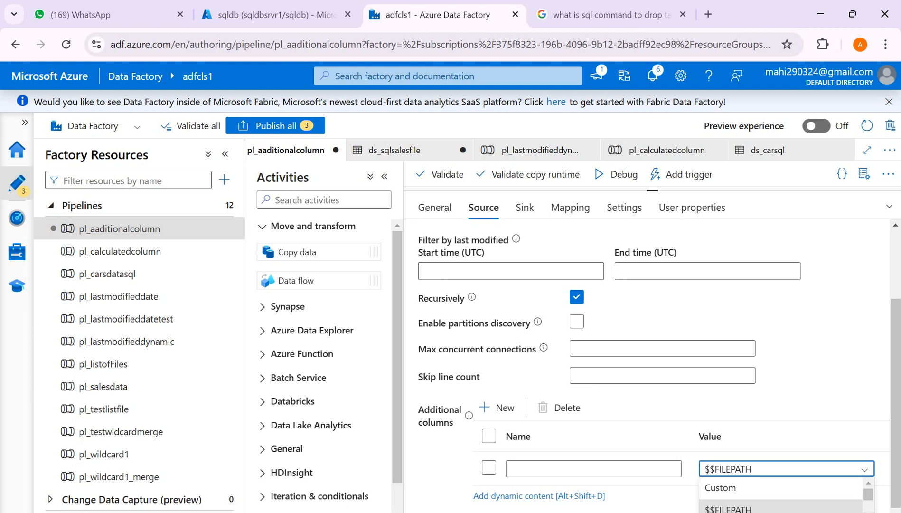
scroll(781, 494, down, 1)
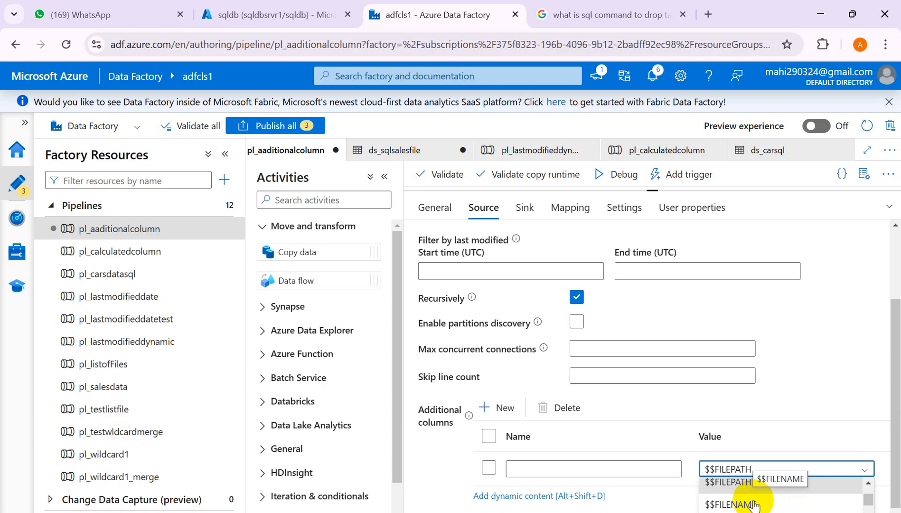
scroll(782, 494, down, 1)
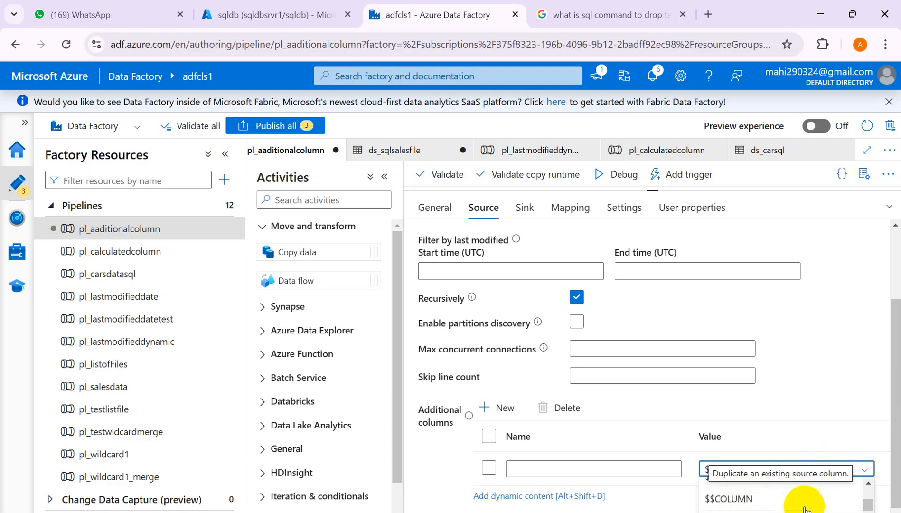
scroll(782, 496, down, 1)
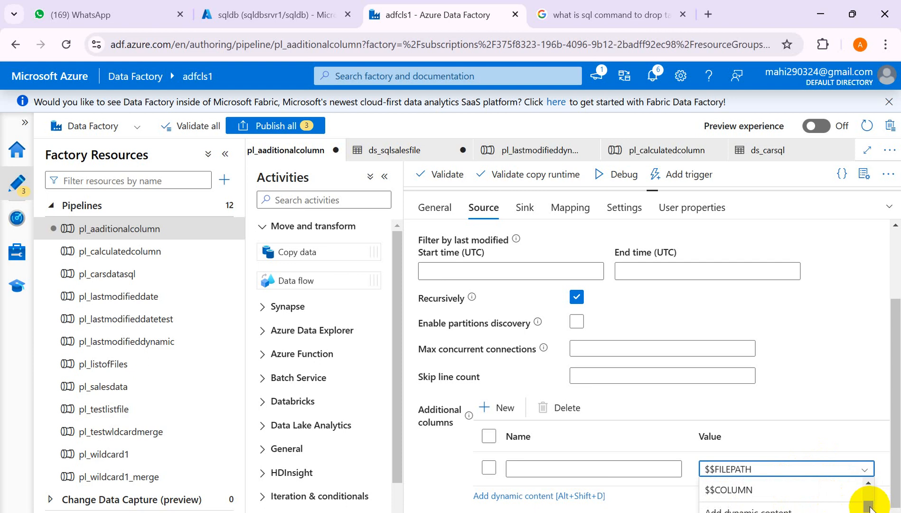
click(559, 467)
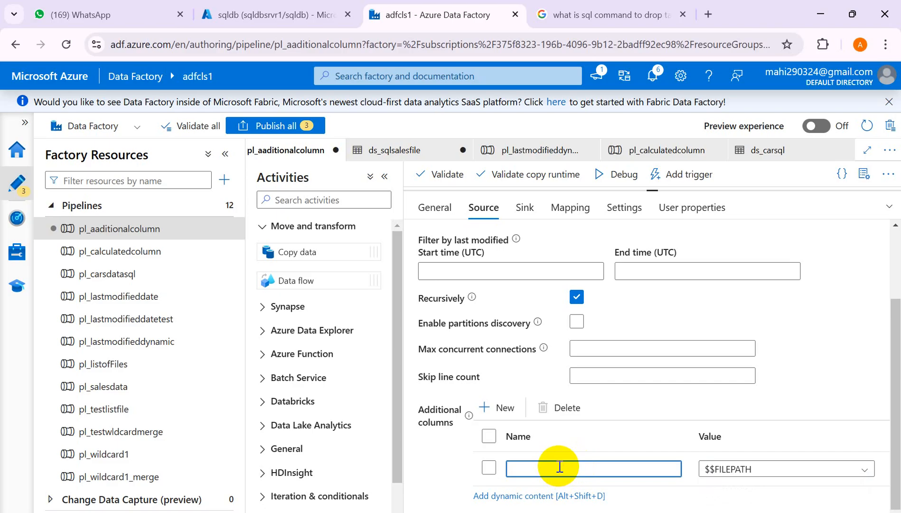
Name the additional column with the $$FILEPATH value Filepath.
text(Filepath)
click(669, 504)
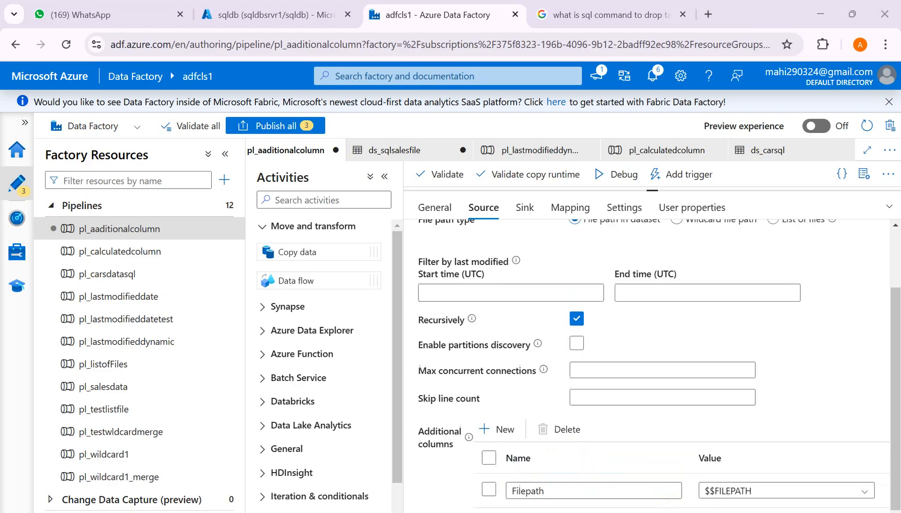
click(622, 433)
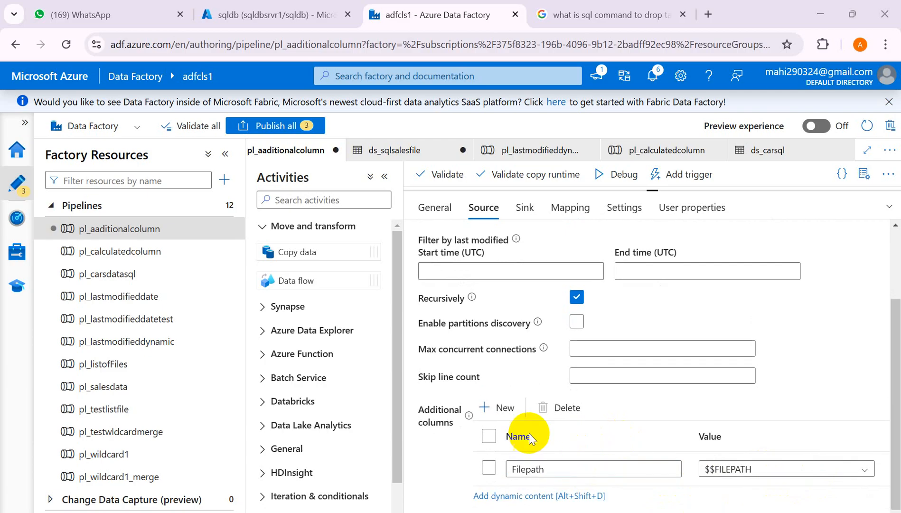
Add a second additional column row to the source settings and set its value to $$FILENAME.
click(498, 416)
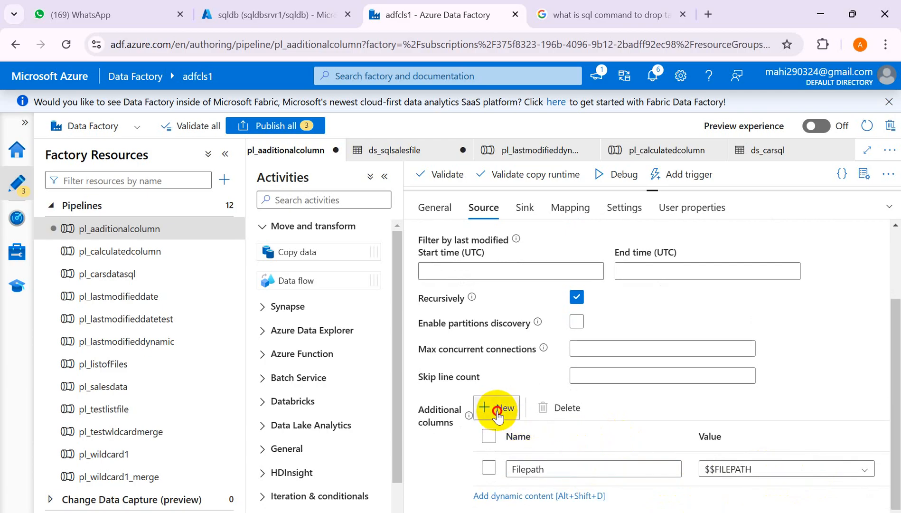
scroll(897, 441, down, 1)
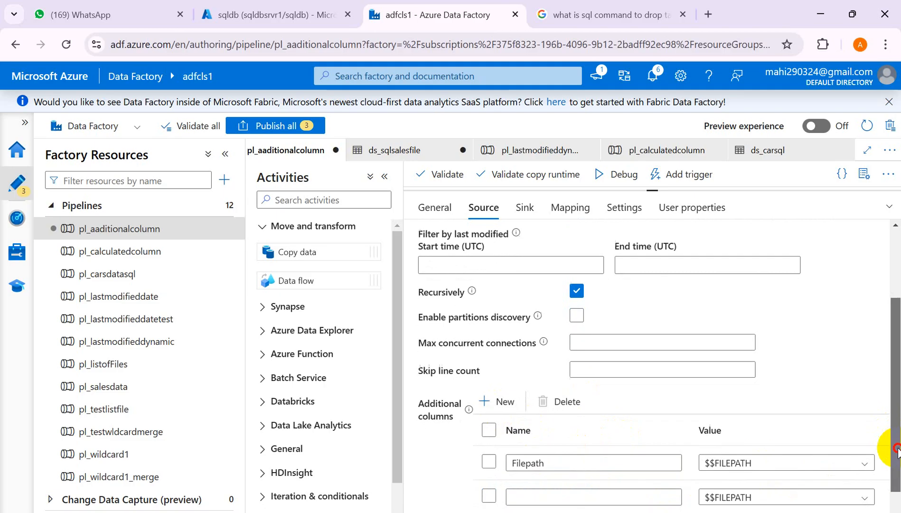
click(551, 488)
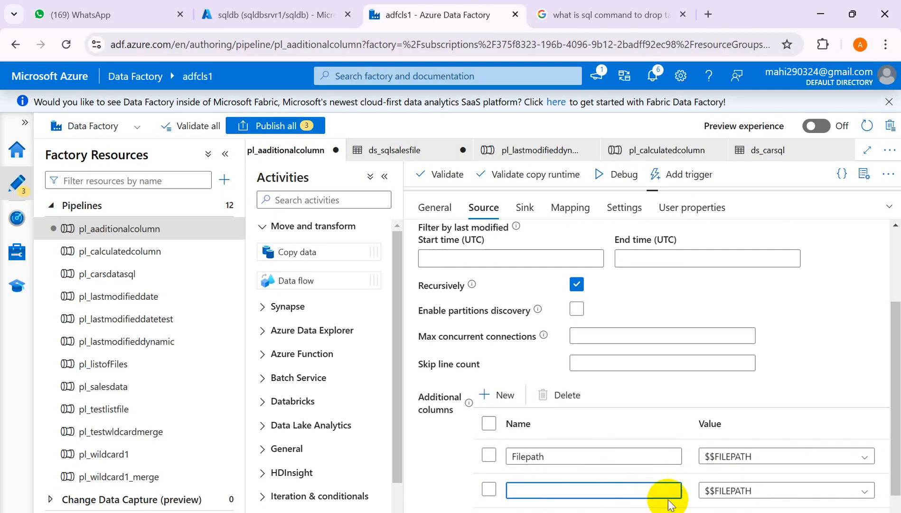
click(868, 493)
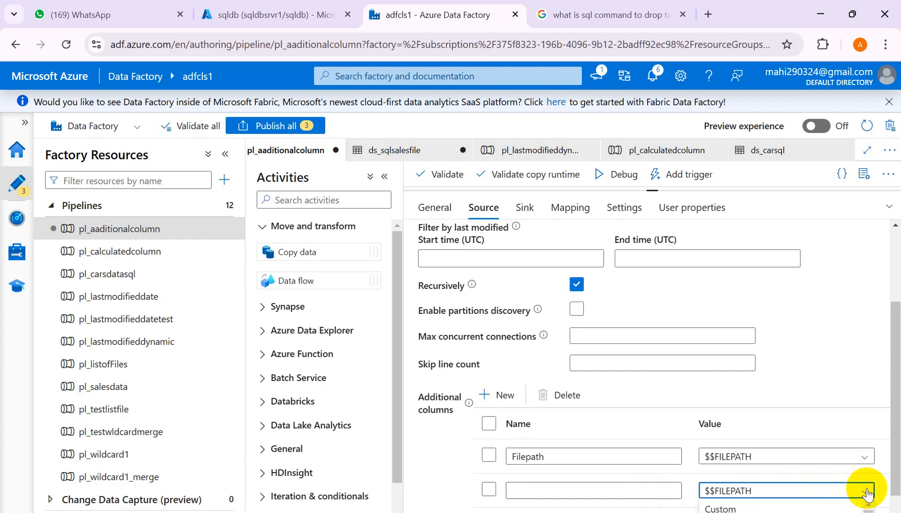
drag(894, 478, 893, 499)
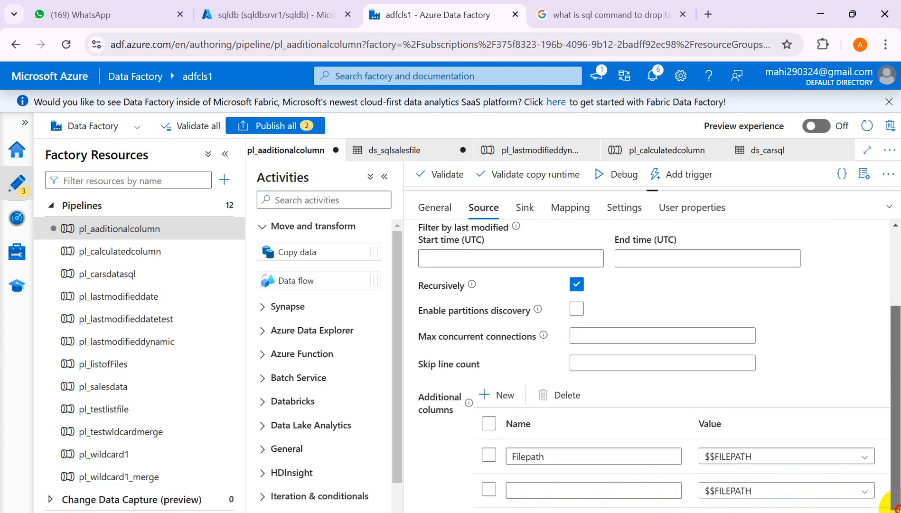
click(869, 491)
click(871, 492)
click(865, 470)
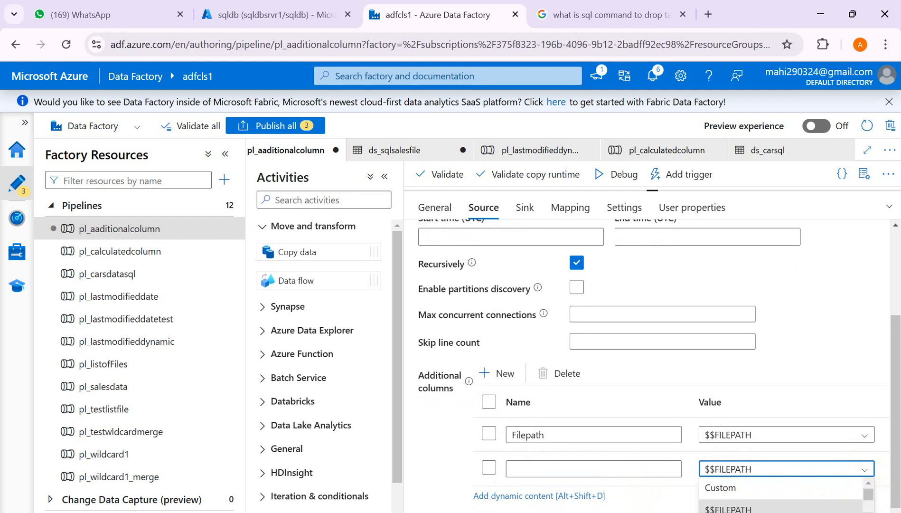
scroll(791, 503, down, 3)
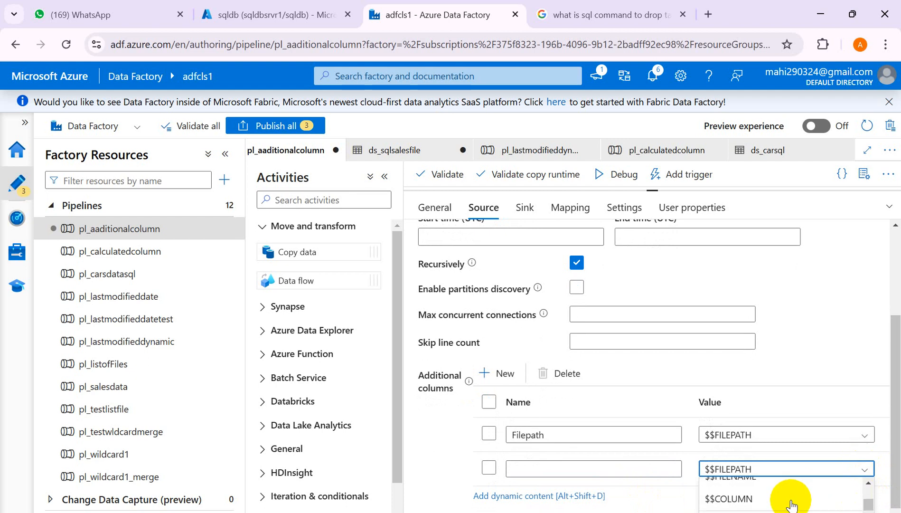
click(748, 477)
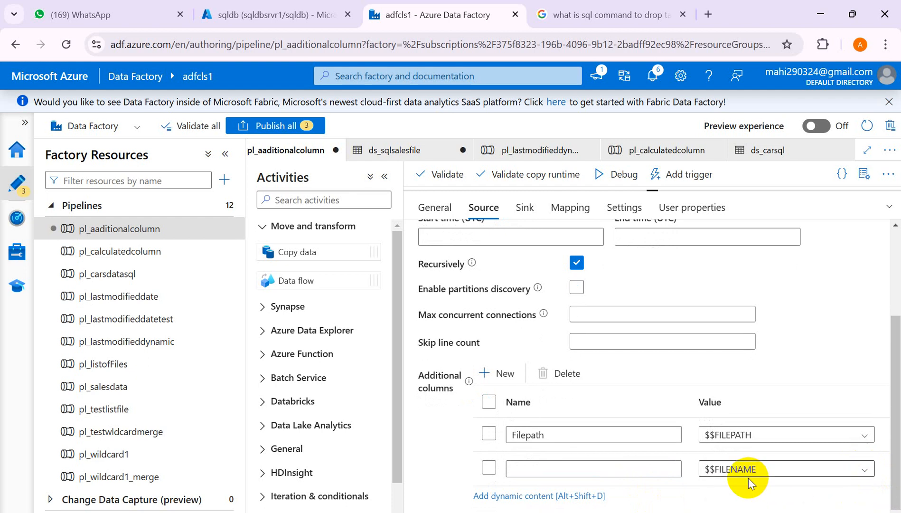
Name the additional column with the $$FILENAME value FileName.
click(569, 463)
text(File)
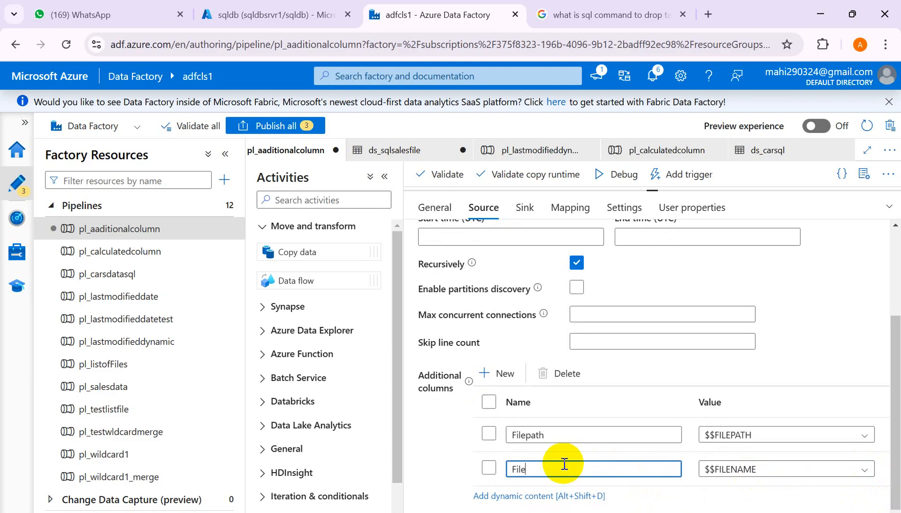
text(Name)
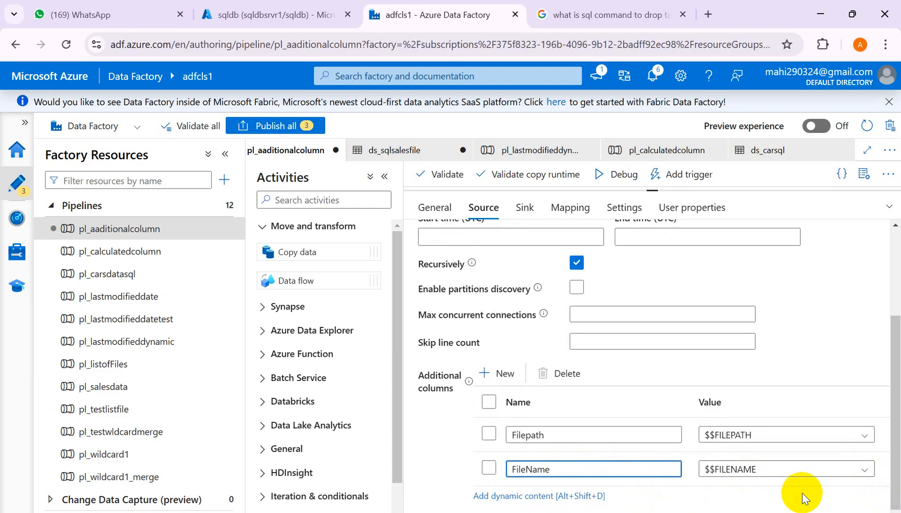
Add a third additional column row and set its value to $$COLUMN.
click(898, 474)
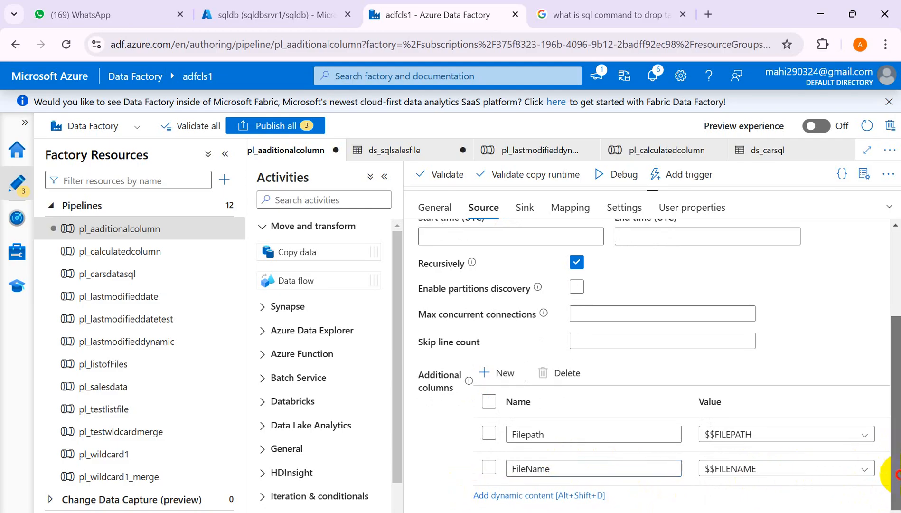
scroll(898, 474, up, 1)
scroll(497, 380, down, 1)
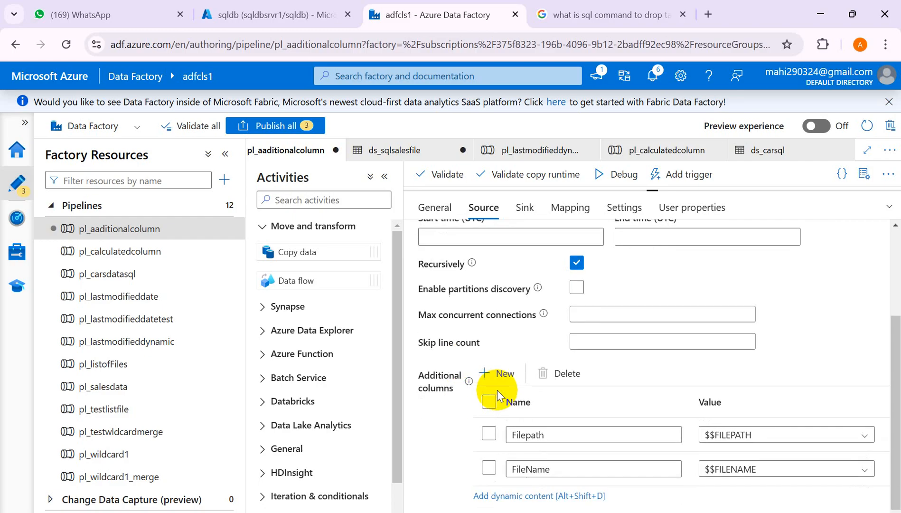
click(497, 374)
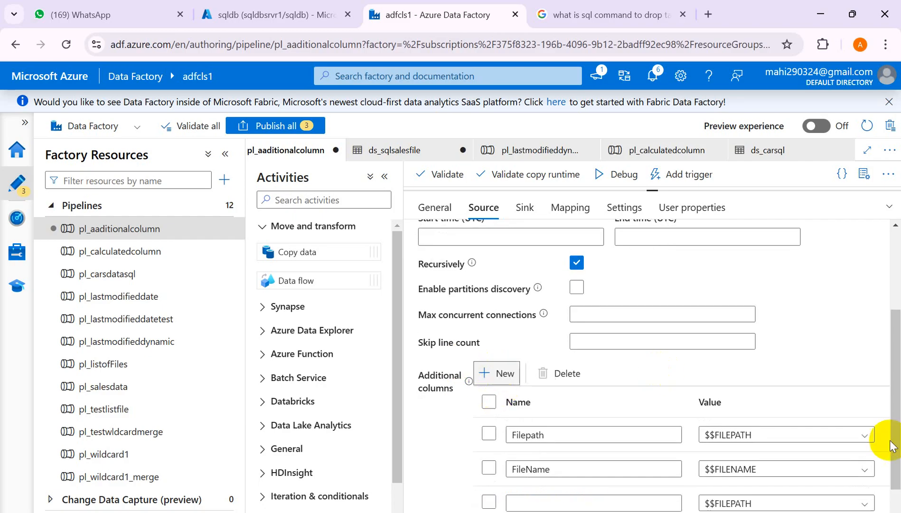
scroll(895, 440, down, 1)
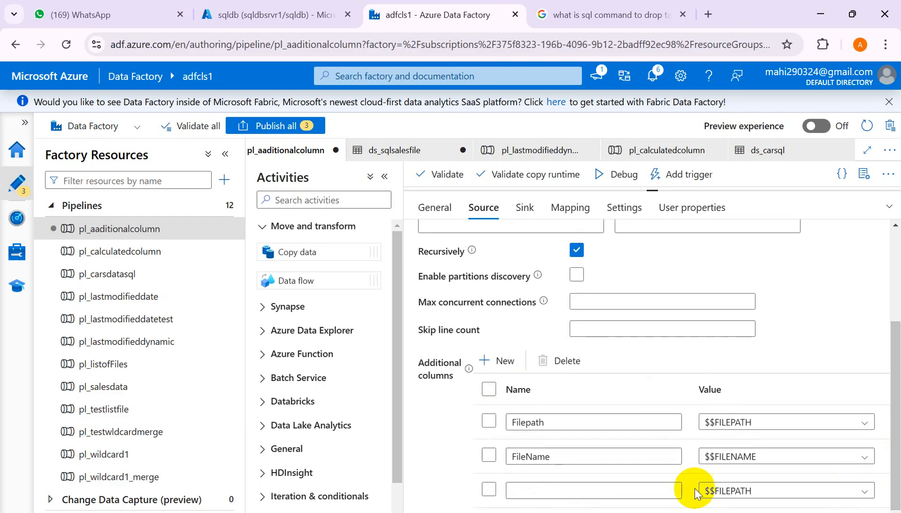
scroll(649, 490, down, 1)
click(639, 471)
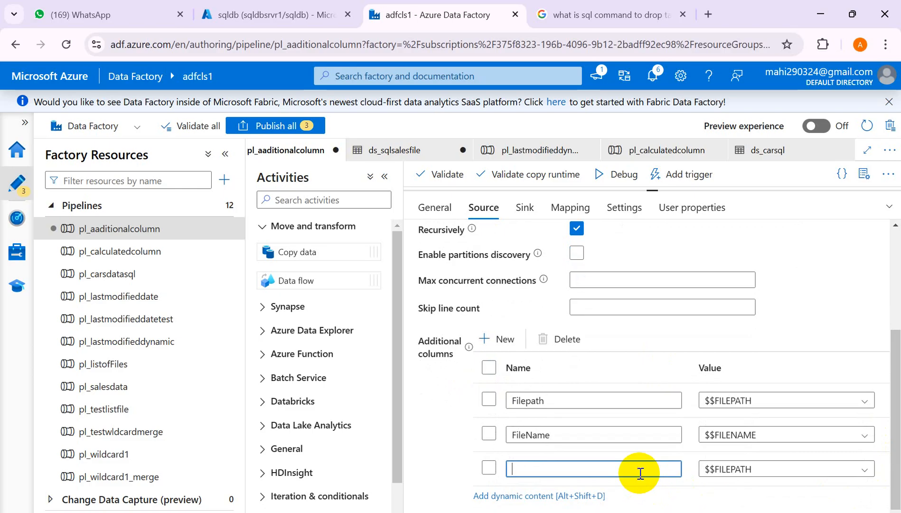
click(864, 470)
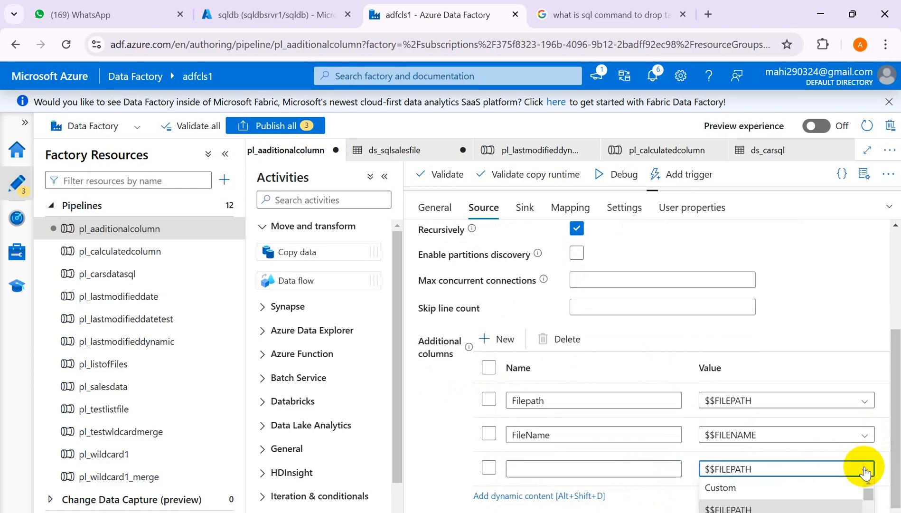
scroll(781, 496, down, 2)
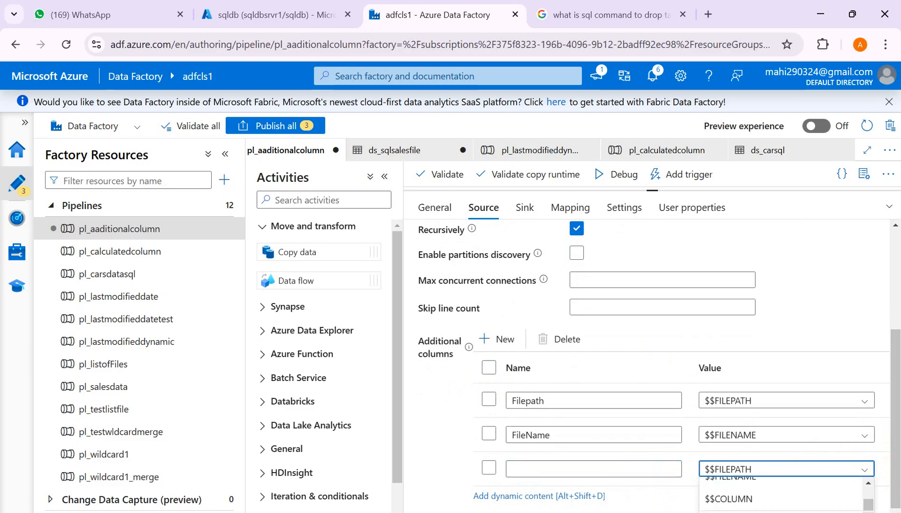
click(736, 499)
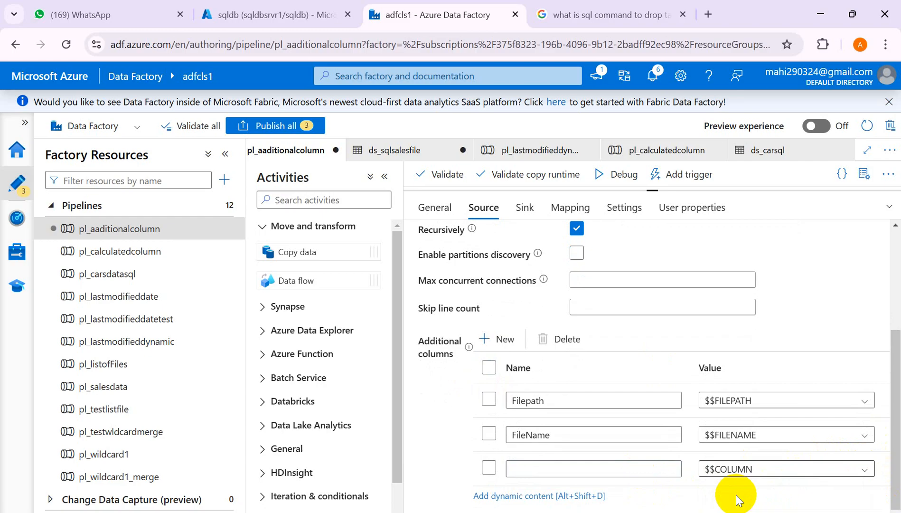
Choose Region as the source column that the $$COLUMN additional column duplicates.
click(573, 466)
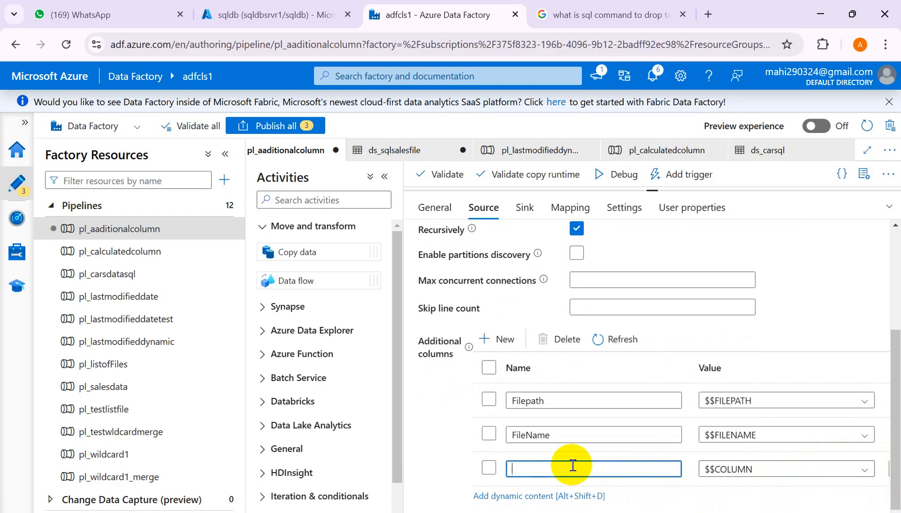
drag(688, 512, 832, 512)
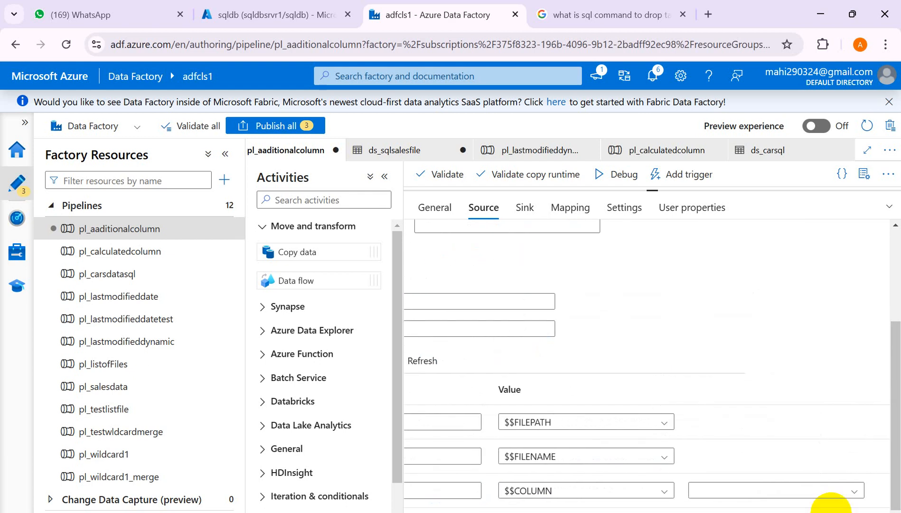
click(853, 494)
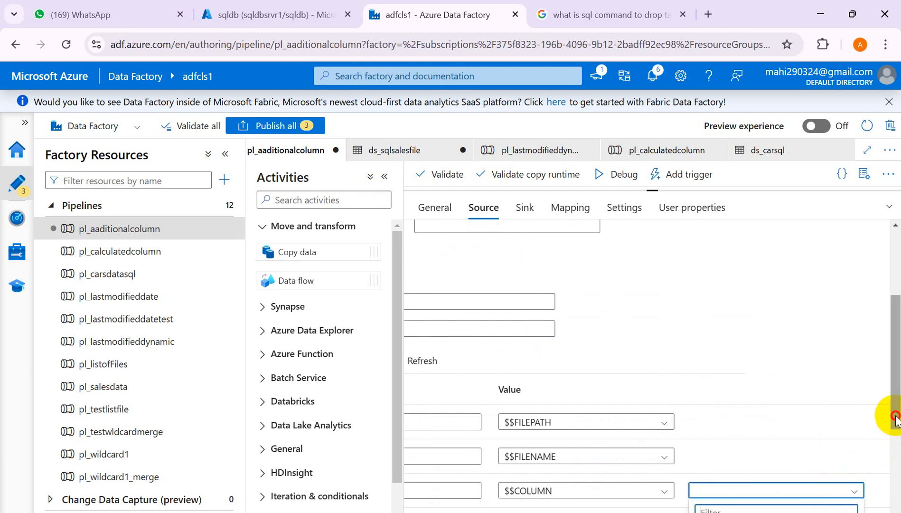
click(893, 440)
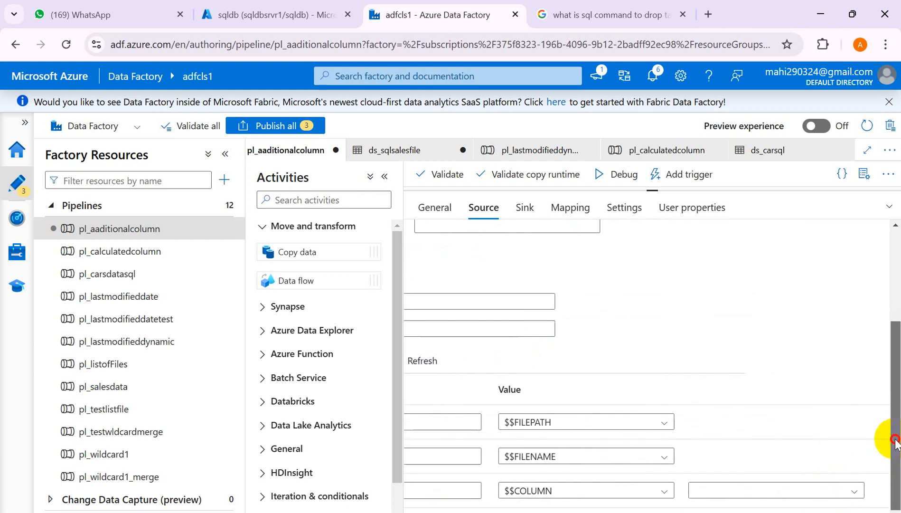
scroll(855, 486, down, 1)
click(855, 489)
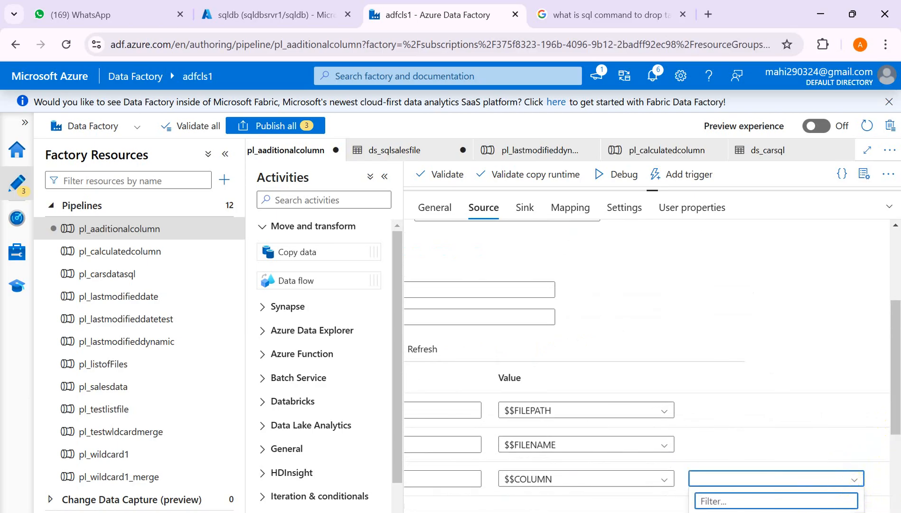
scroll(647, 366, down, 1)
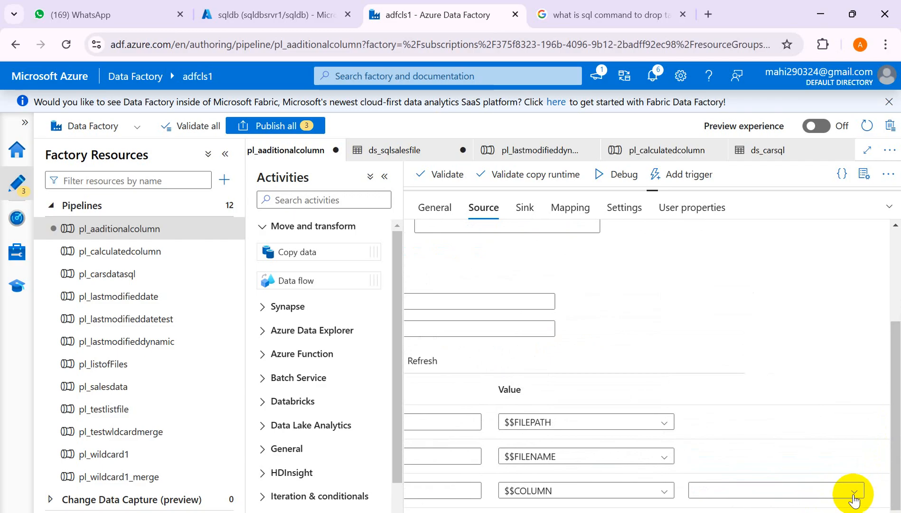
click(854, 495)
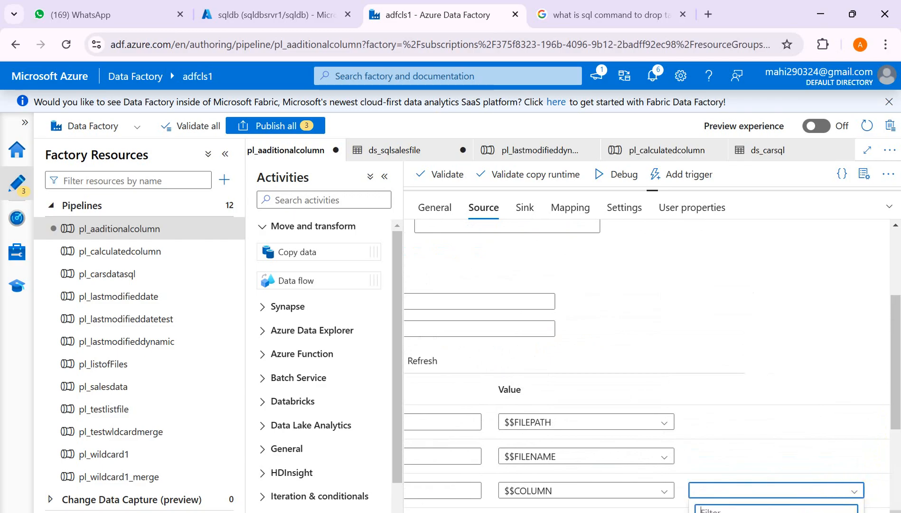
scroll(647, 366, down, 1)
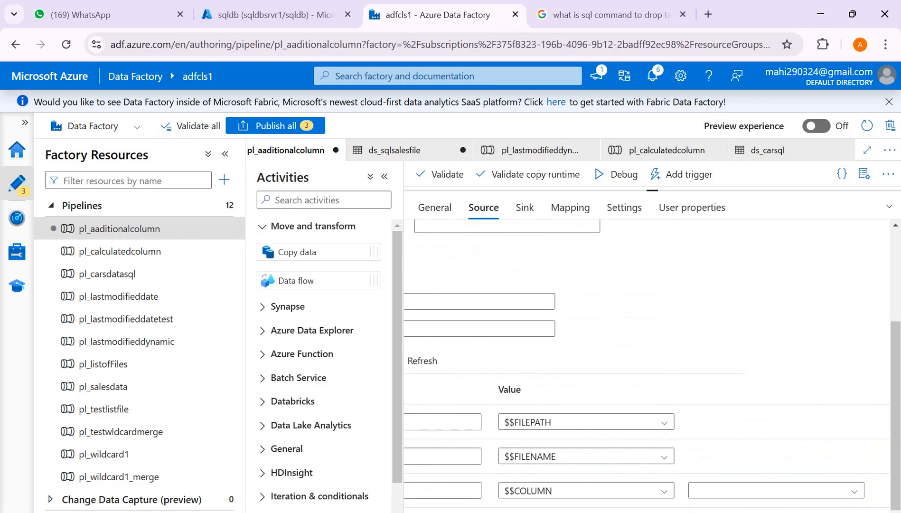
click(854, 491)
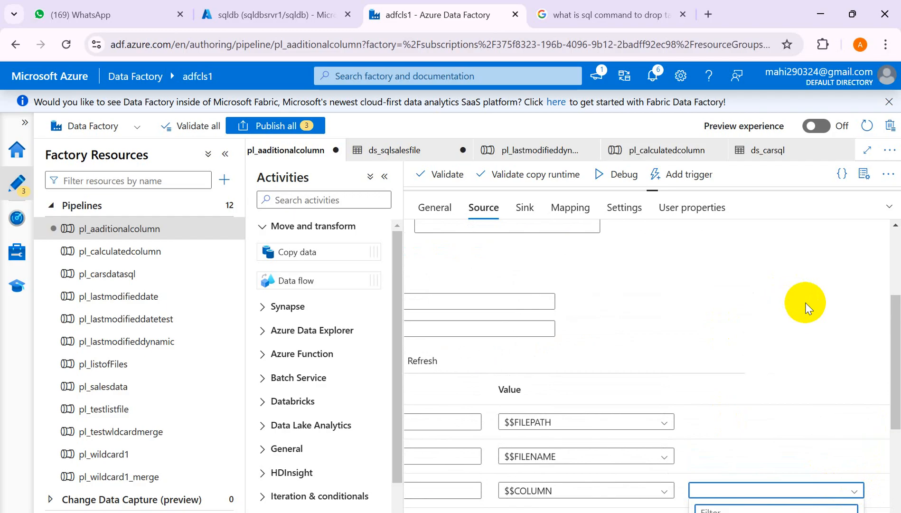
drag(892, 364, 894, 435)
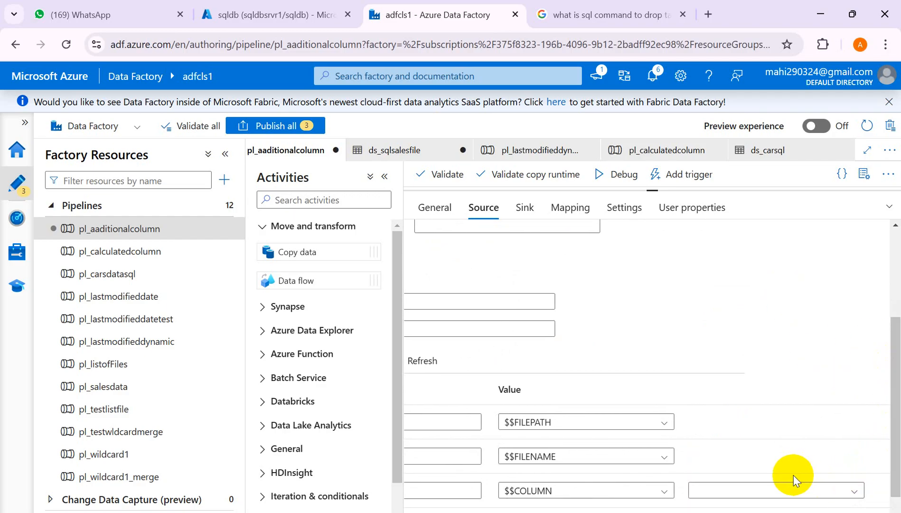
click(854, 492)
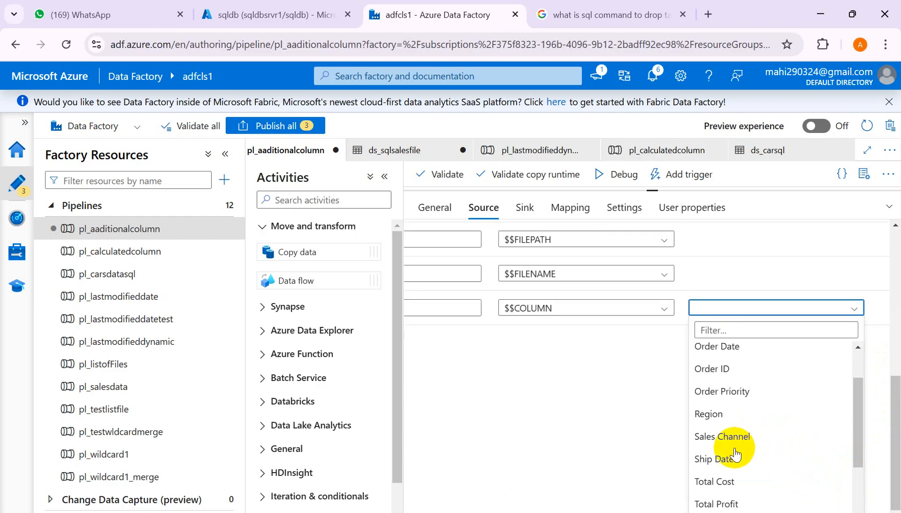
click(711, 414)
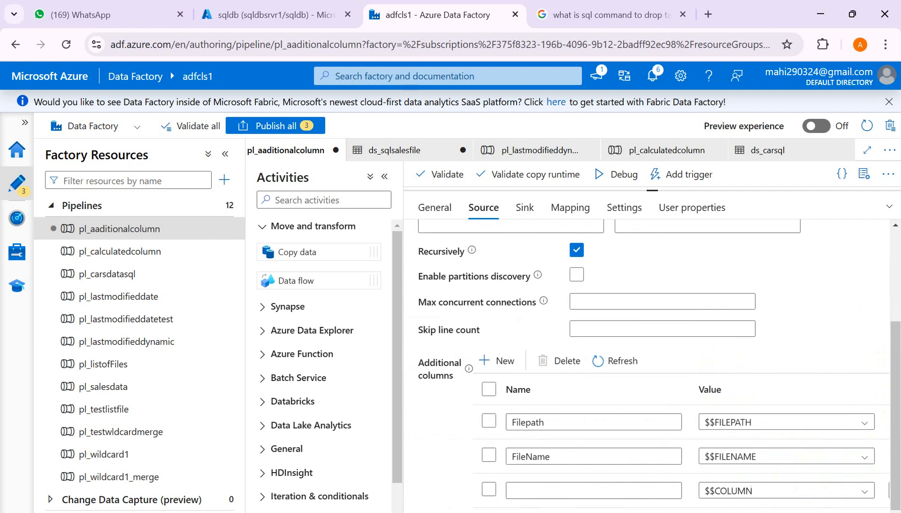
Name the $$COLUMN additional column NewRegion and add a fourth additional column row.
click(540, 490)
text(NewRegion)
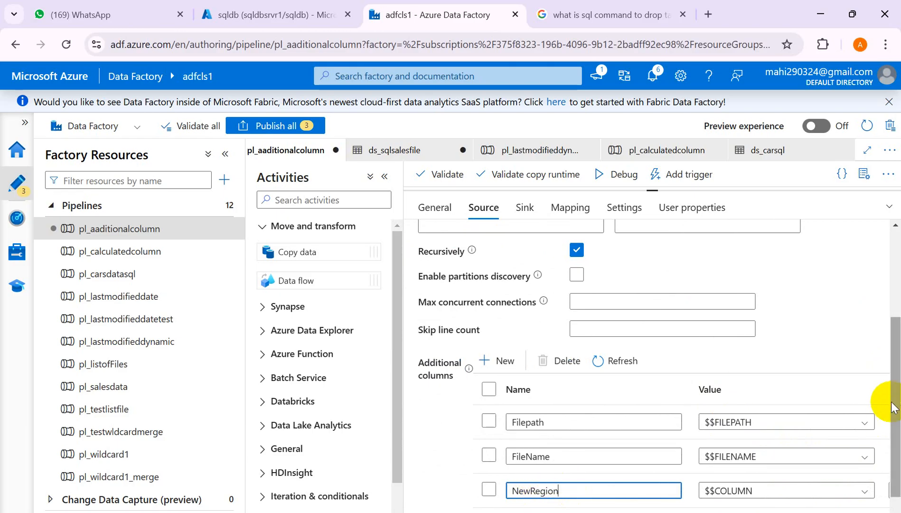
click(898, 465)
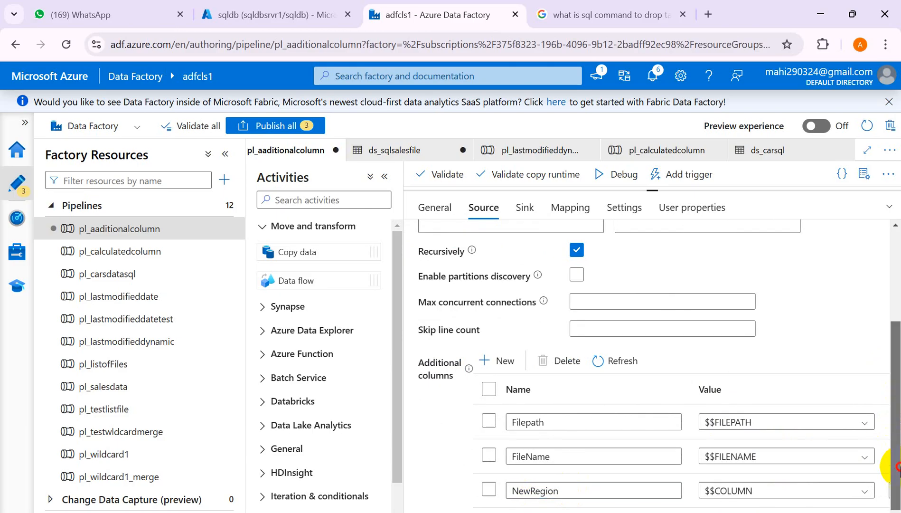
click(505, 362)
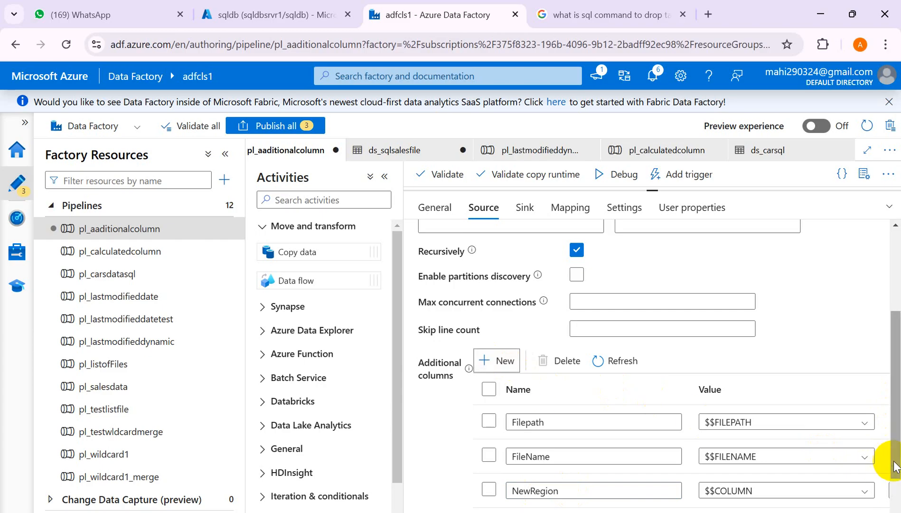
Set the fourth additional column's value to Custom and name the column Currency.
drag(896, 460, 896, 495)
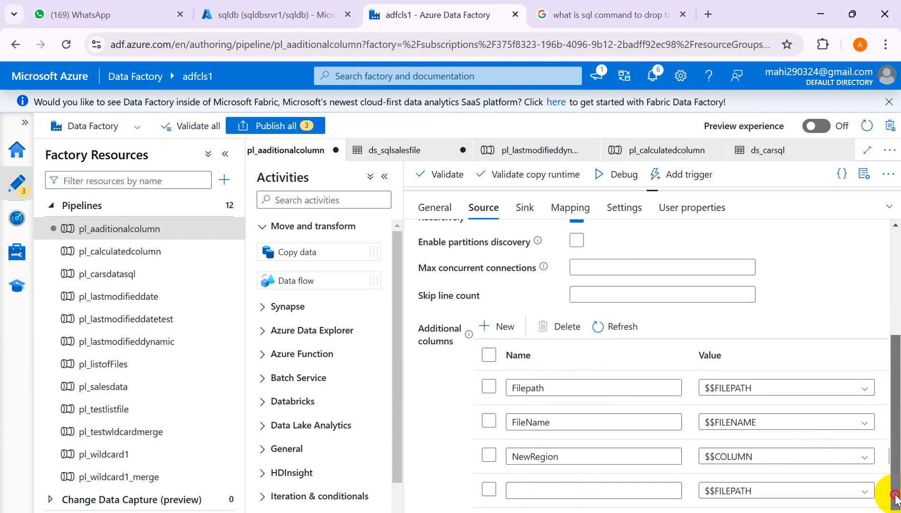
click(867, 493)
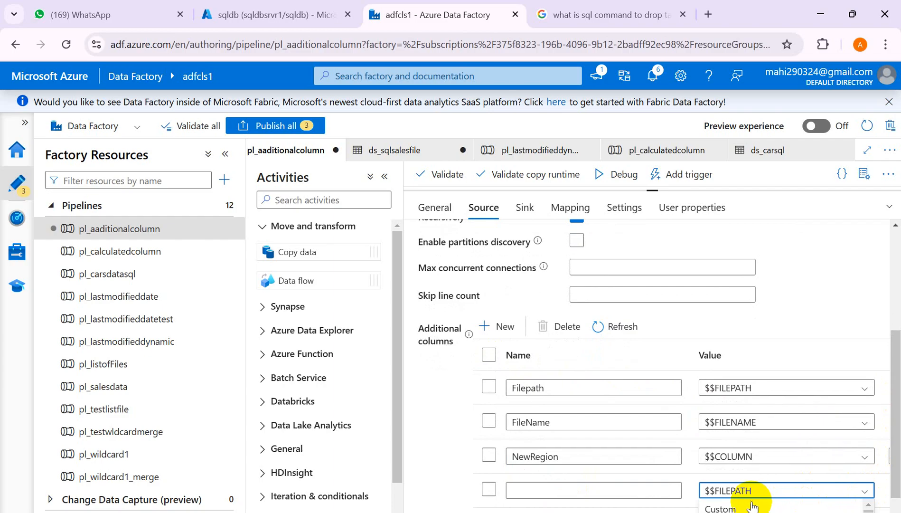
click(727, 507)
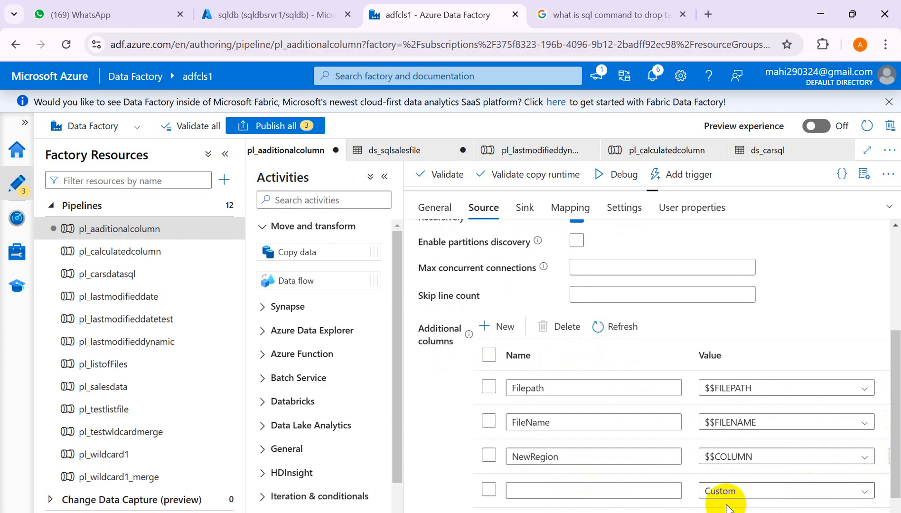
click(572, 494)
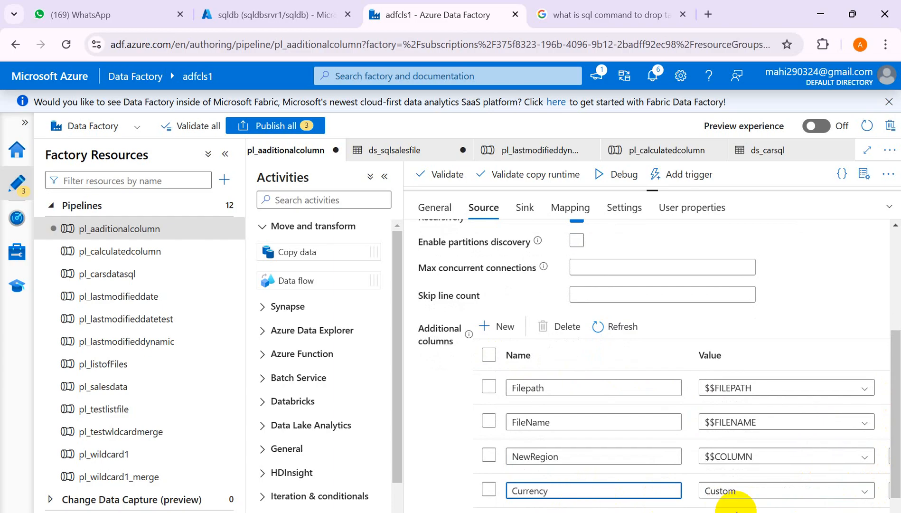
Enter INR as the custom value of the Currency additional column.
drag(660, 512, 797, 512)
click(774, 491)
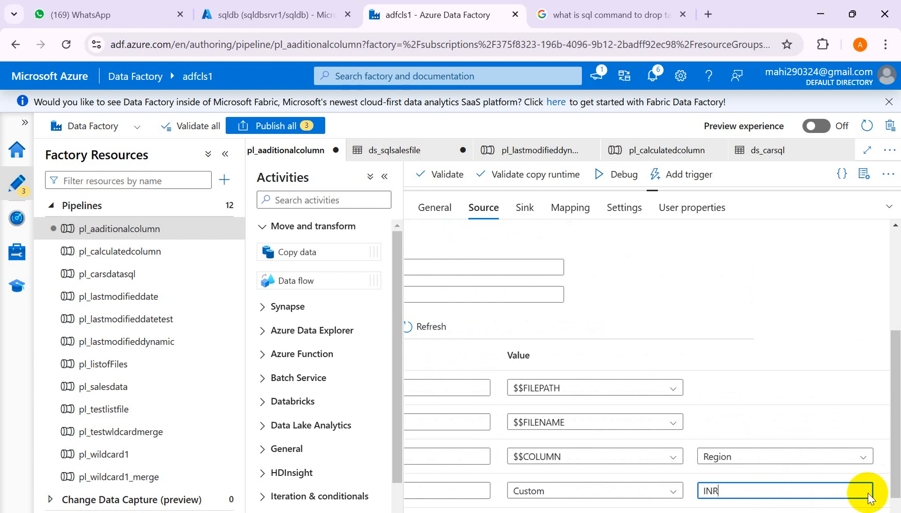
drag(897, 483, 896, 512)
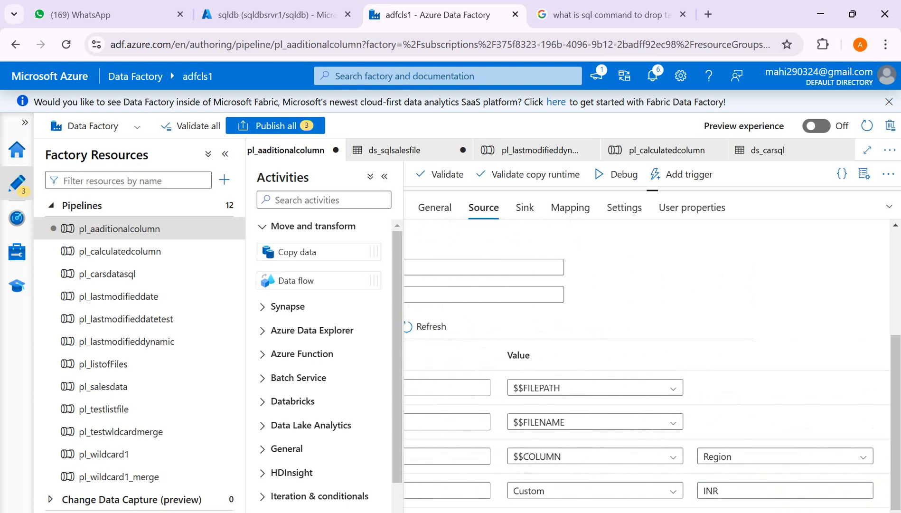
Add a fifth additional column row and open the dynamic content editor for its value.
drag(722, 512, 584, 512)
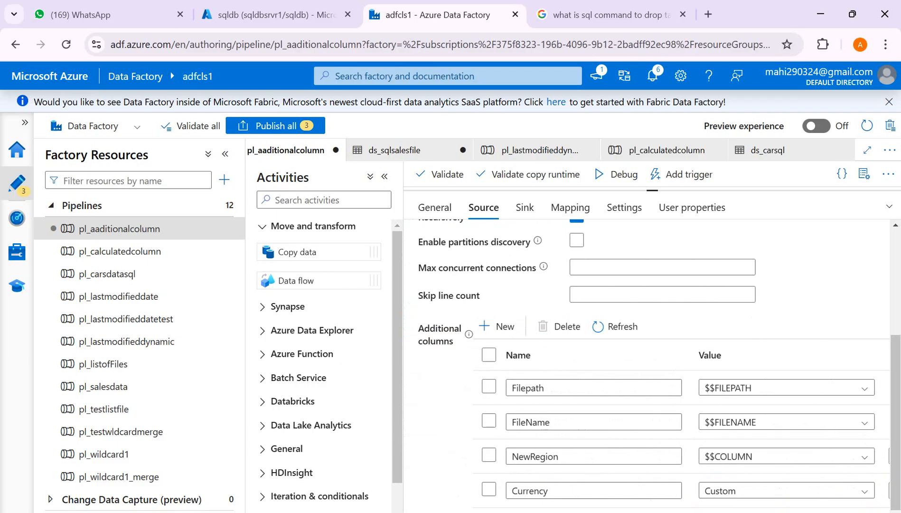
click(495, 326)
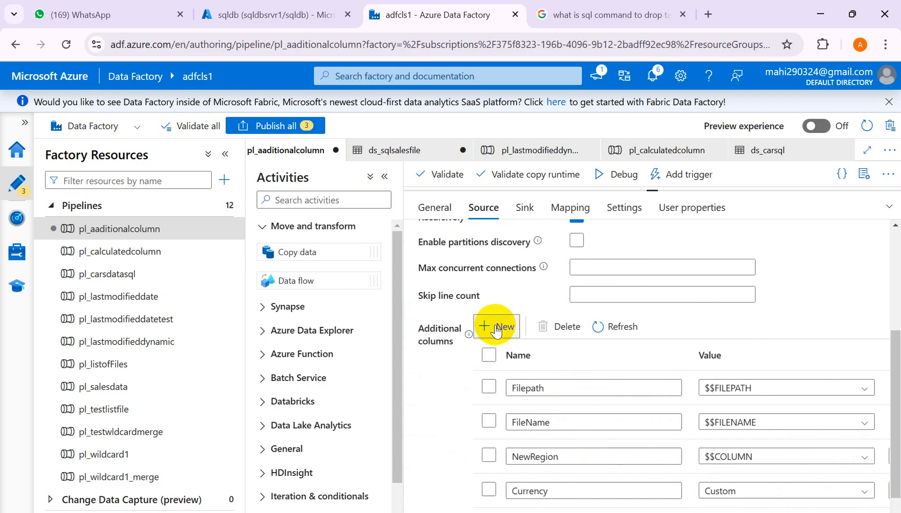
drag(898, 415, 888, 501)
click(865, 494)
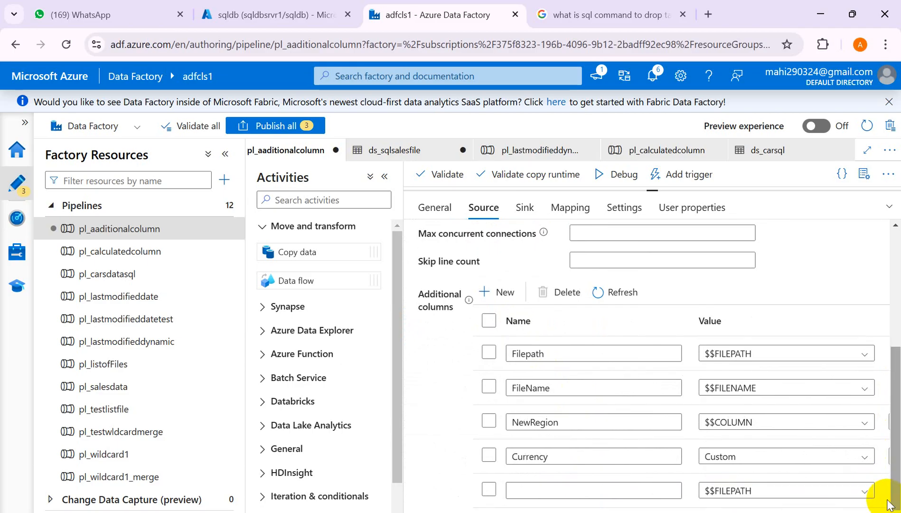
click(868, 492)
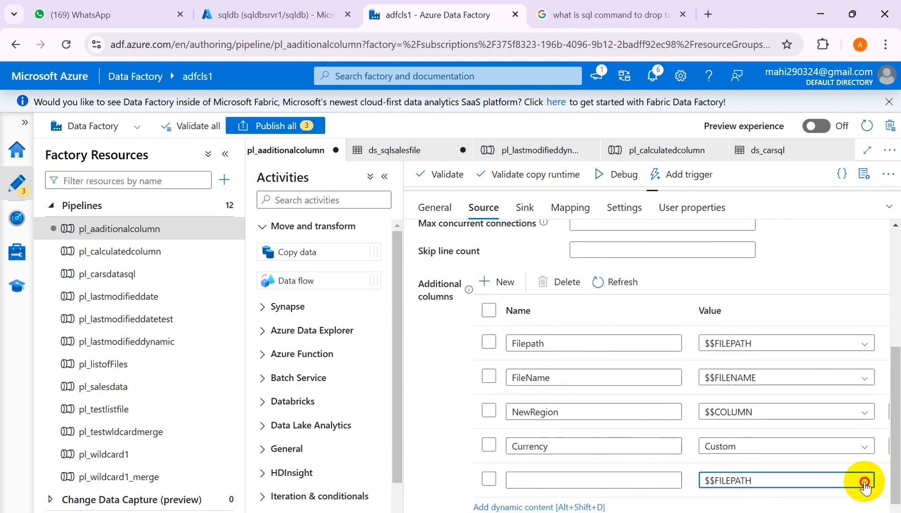
click(866, 483)
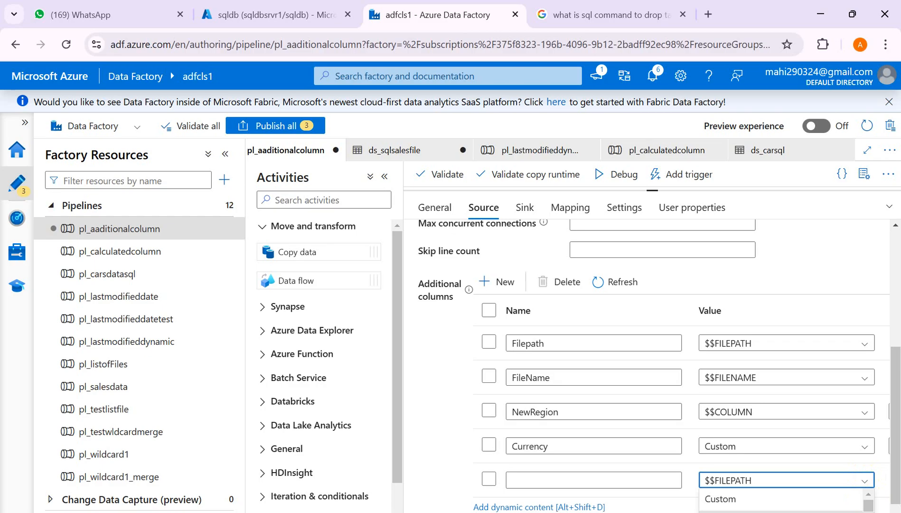
scroll(781, 499, down, 2)
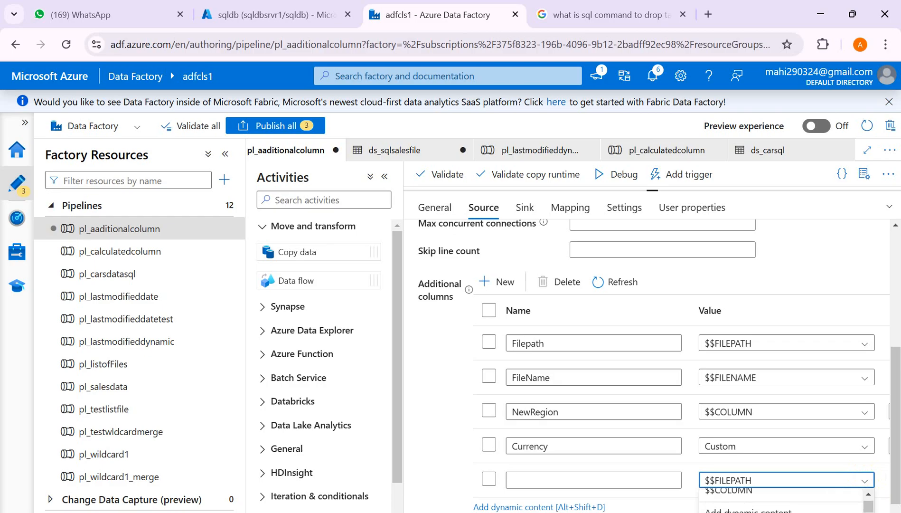
click(795, 509)
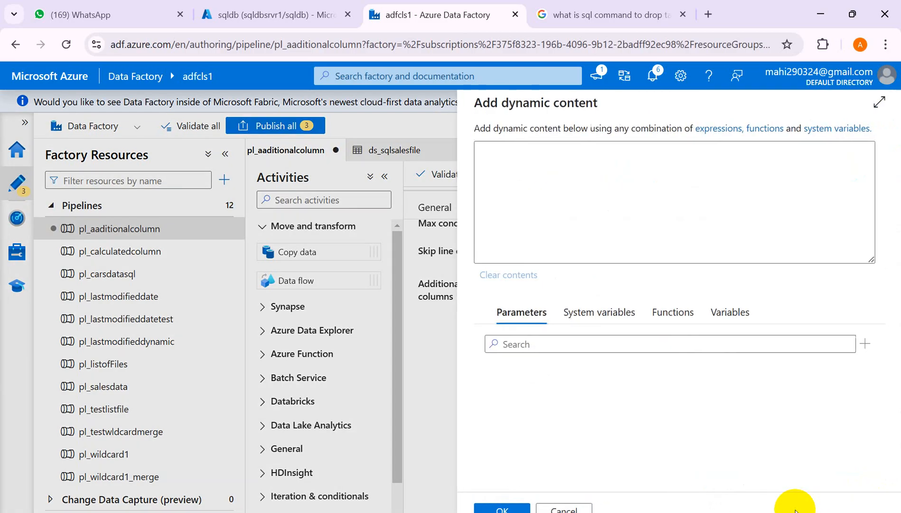
click(602, 317)
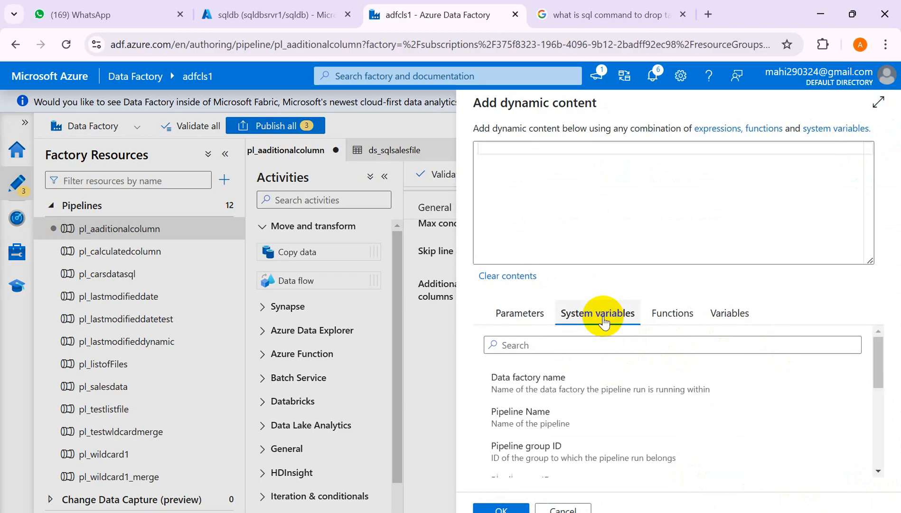
click(515, 421)
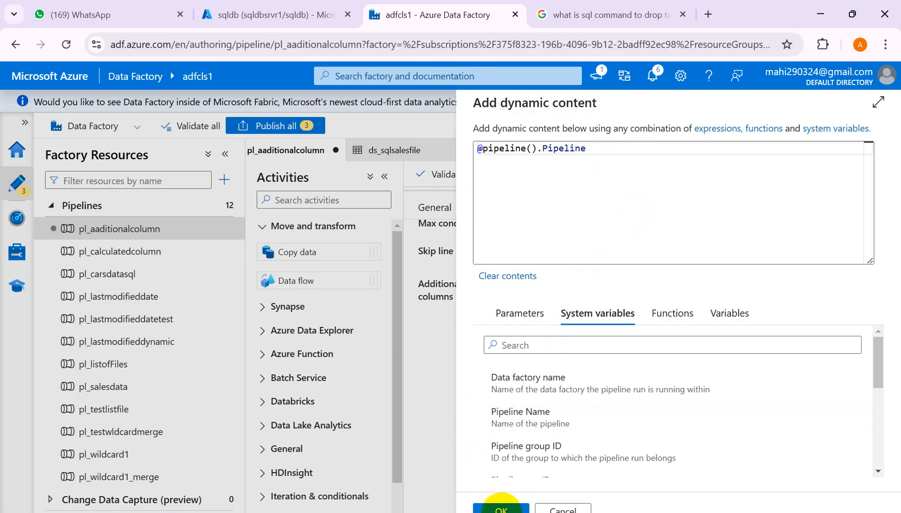
click(504, 508)
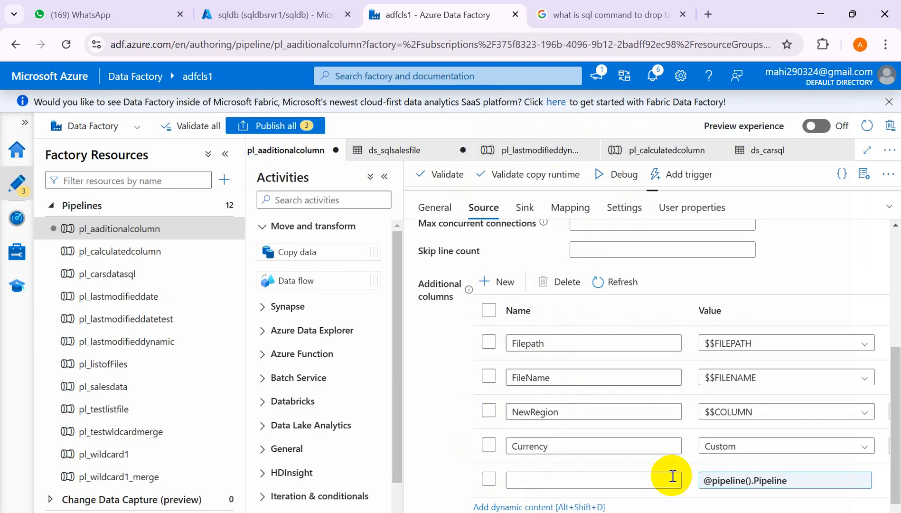
click(582, 484)
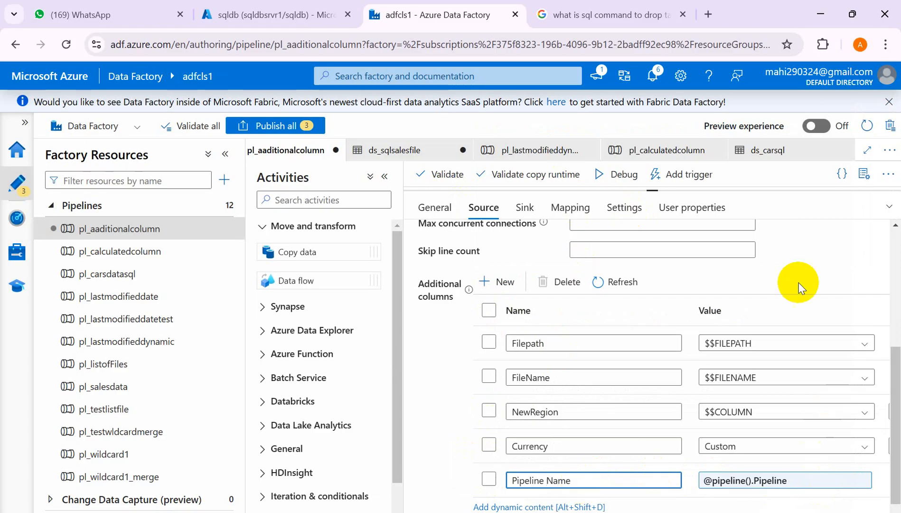
Review the Copy activity's mapping and sink settings, and start a debug run of the pipeline.
drag(899, 423, 897, 240)
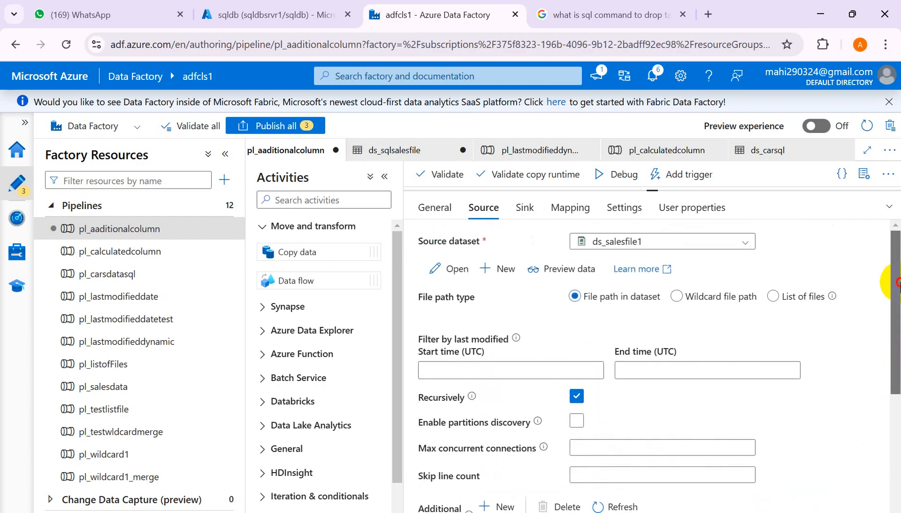
click(524, 207)
click(567, 212)
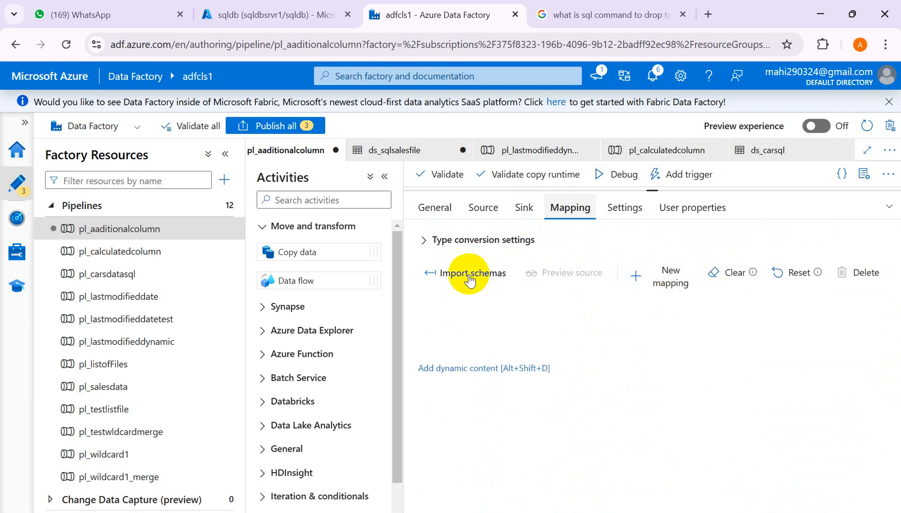
click(522, 209)
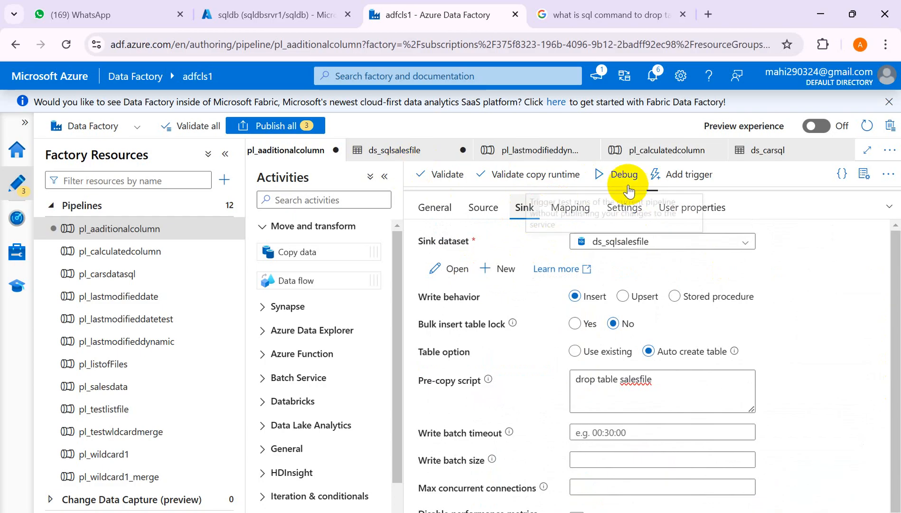
click(888, 206)
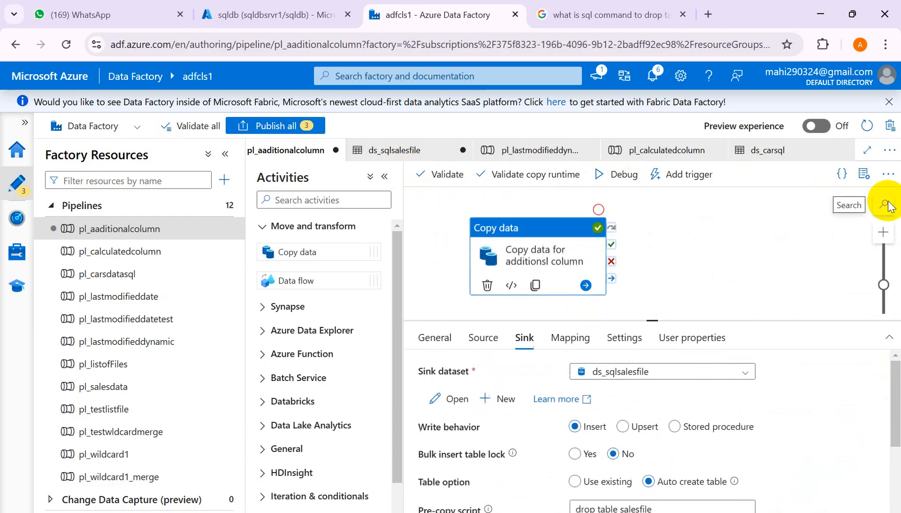
click(605, 174)
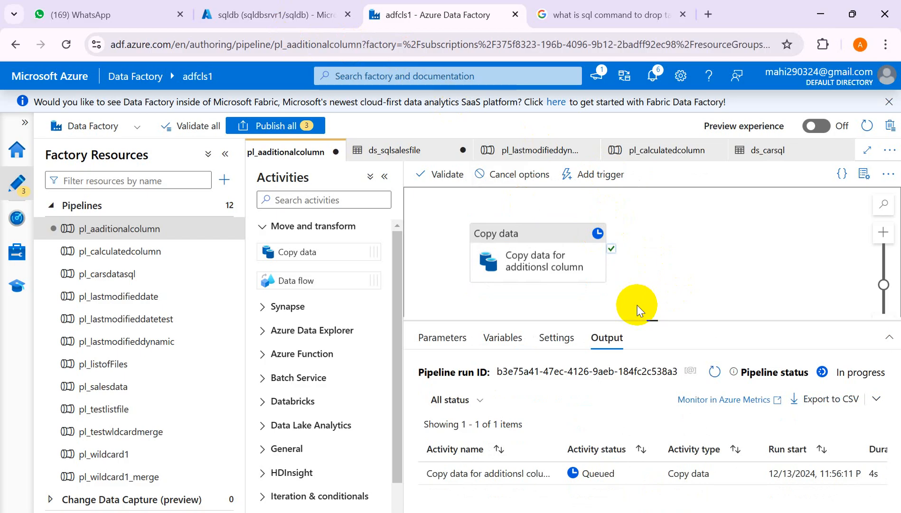
Switch to the sqldb query editor in the Azure portal and expand the database's table list.
click(285, 15)
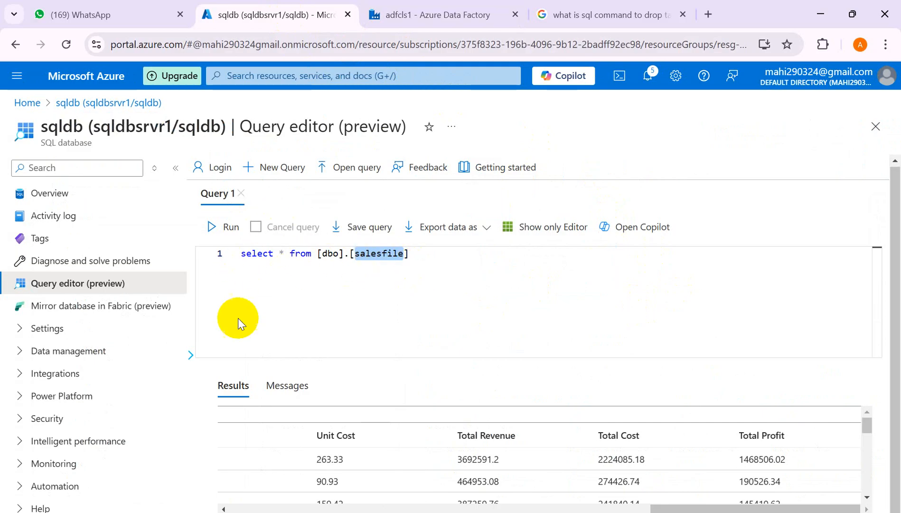
click(190, 355)
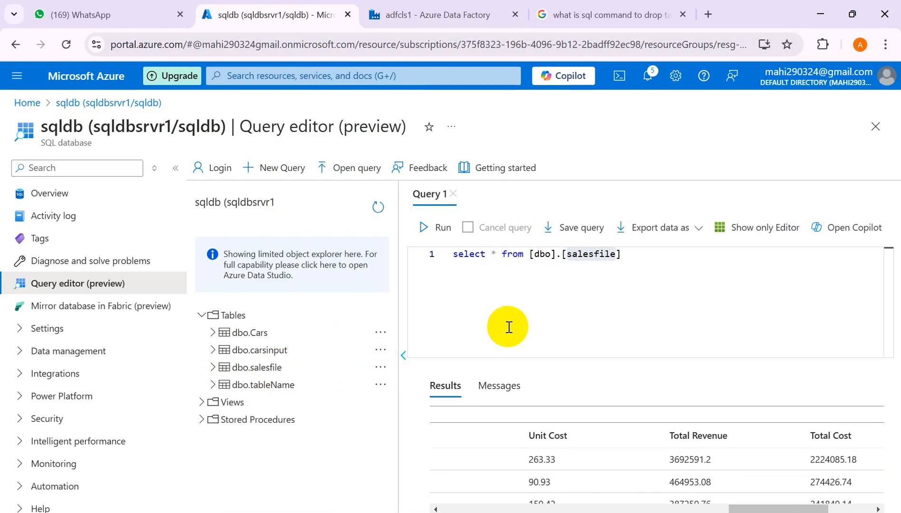
Switch to Excel, finish the "drop table" entry in cell E7 of Sheet4, and return to the browser.
key(alt+Tab)
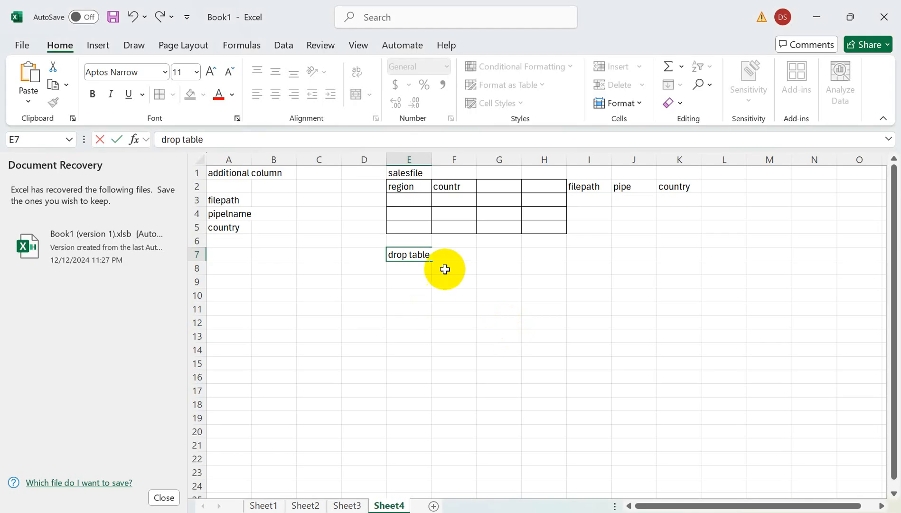
click(815, 188)
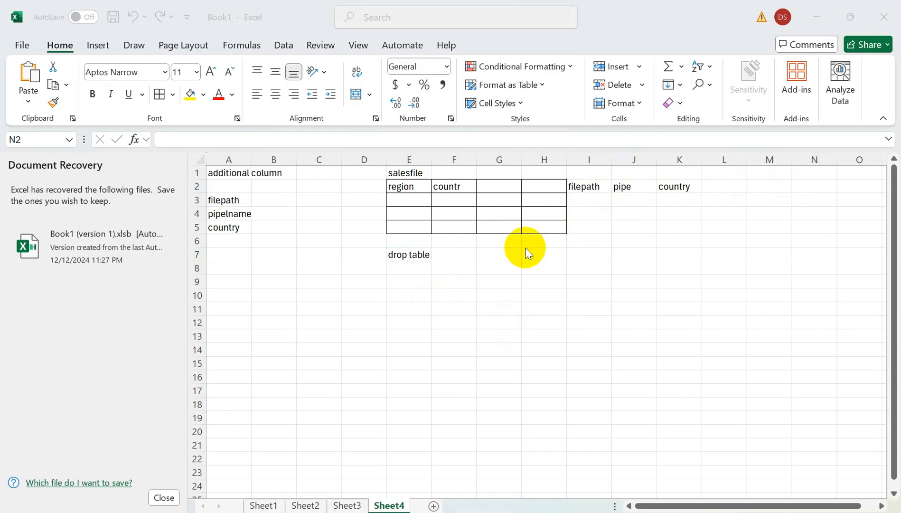
key(alt+Tab)
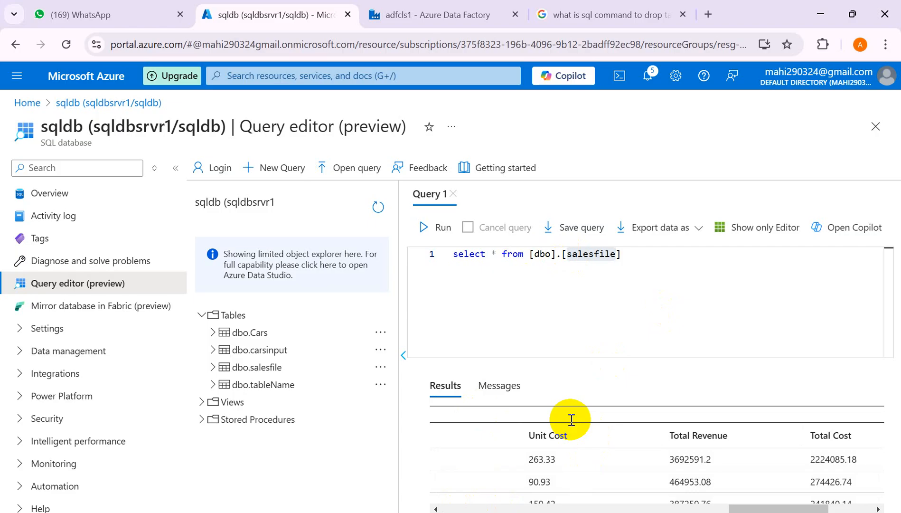
Check the pipeline's debug run status in Azure Data Factory and rerun "select * from [dbo].[salesfile]" in the sqldb query editor.
key(ctrl+Tab)
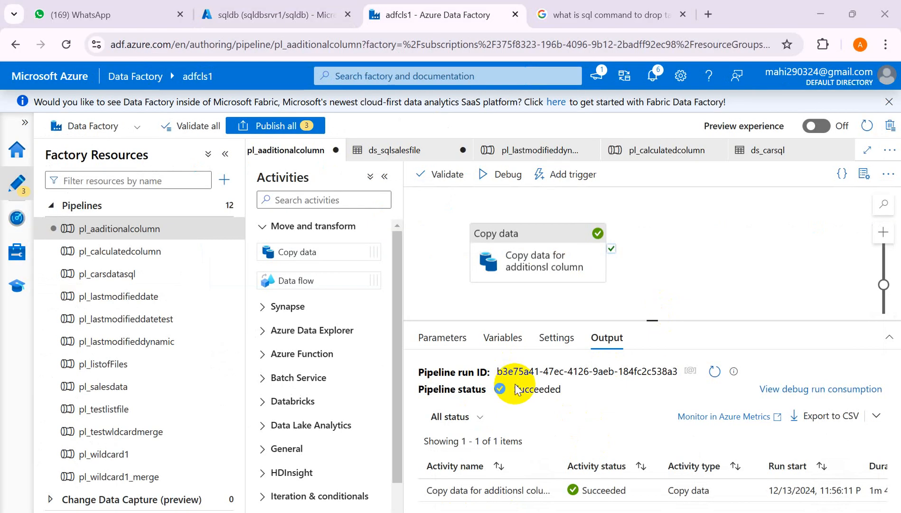
click(270, 15)
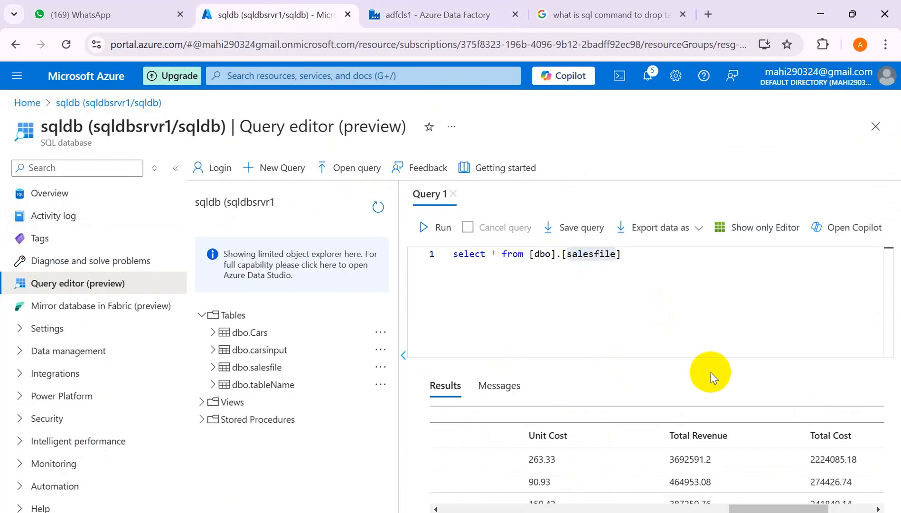
drag(644, 262, 440, 247)
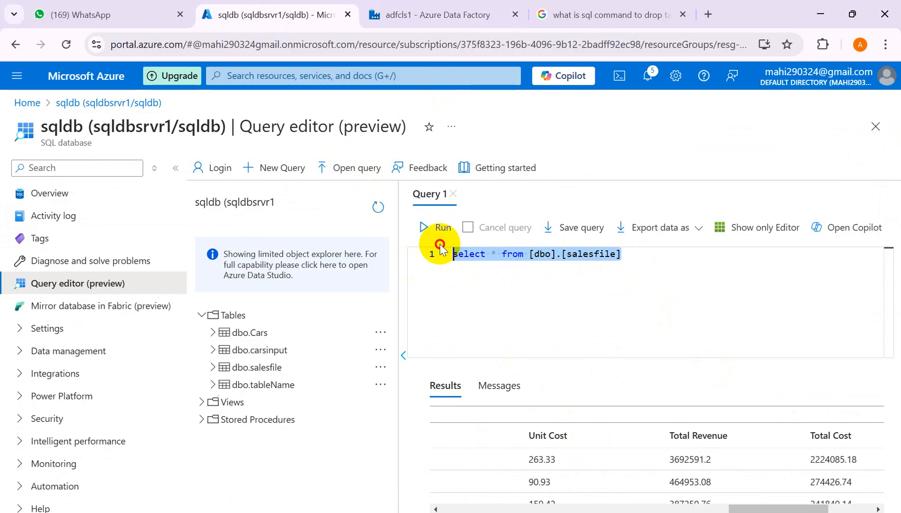
click(435, 227)
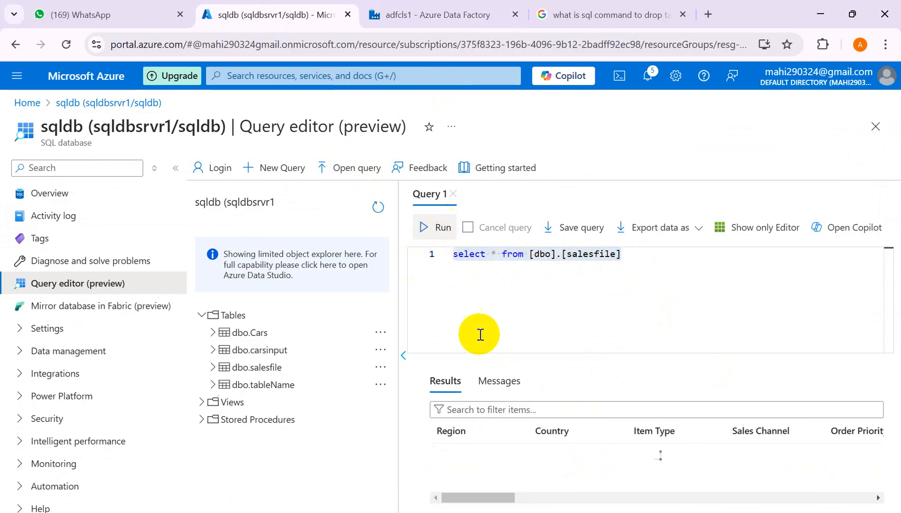
click(403, 355)
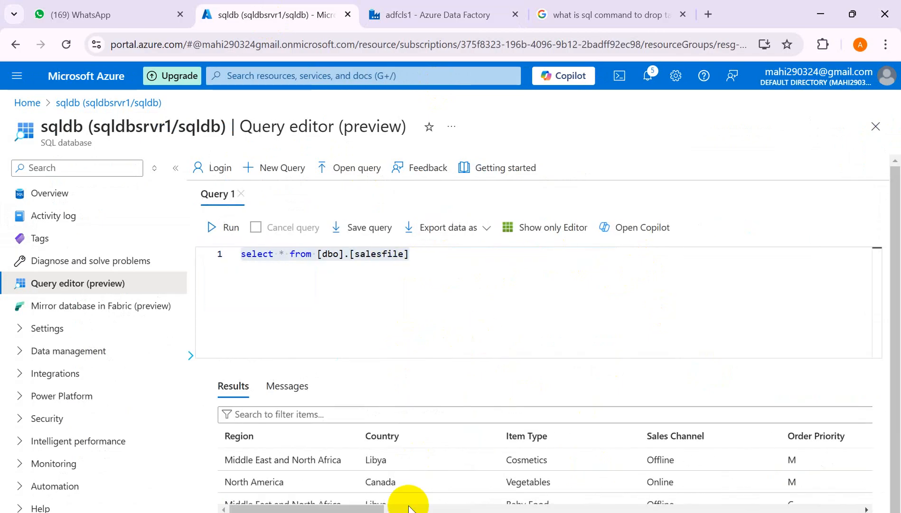
Compare NewRegion with Region in the query results and examine the Filepath, FileName, Currency and Pipeline Name columns.
drag(359, 506, 812, 487)
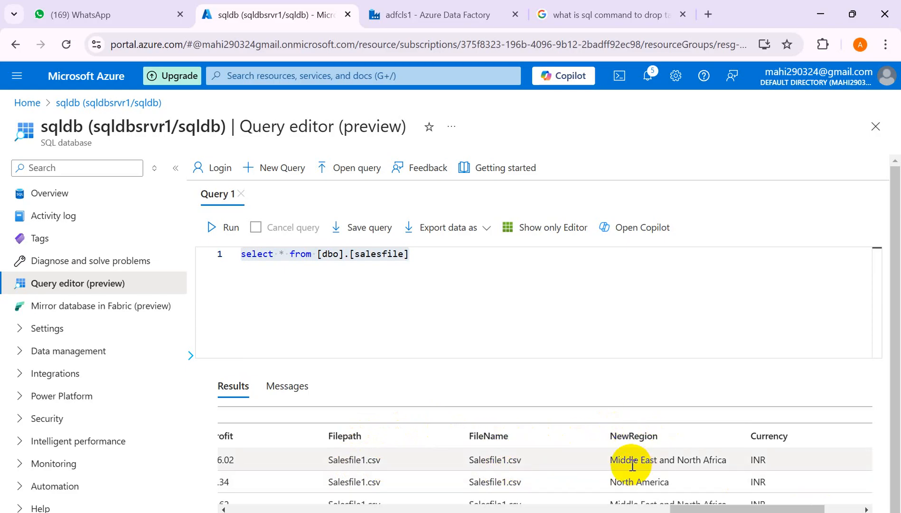
drag(701, 509, 228, 485)
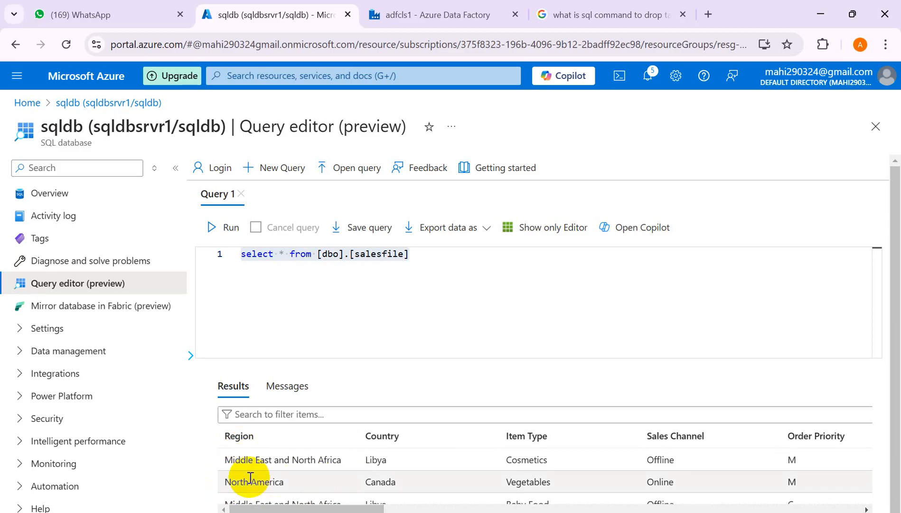
drag(357, 506, 817, 494)
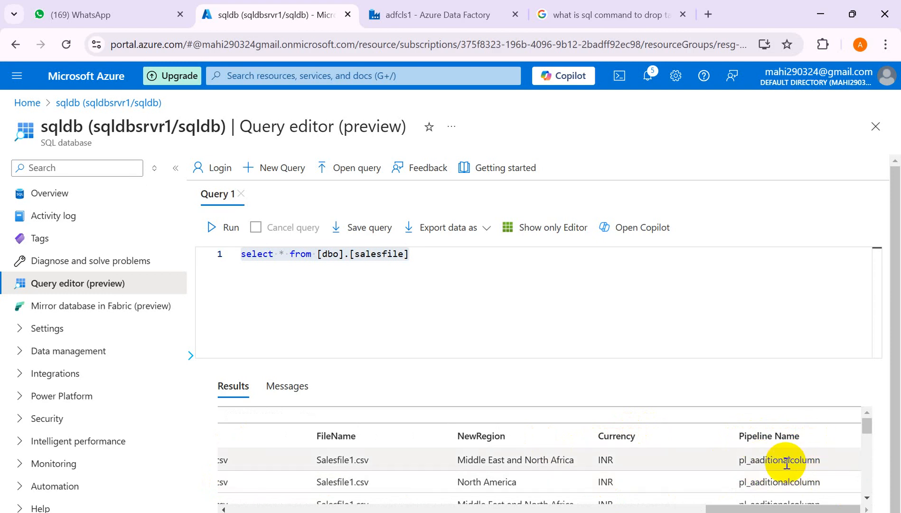
Review the column order of the salesfile query results from Region to Pipeline Name, checking against the pipeline in Azure Data Factory.
click(421, 17)
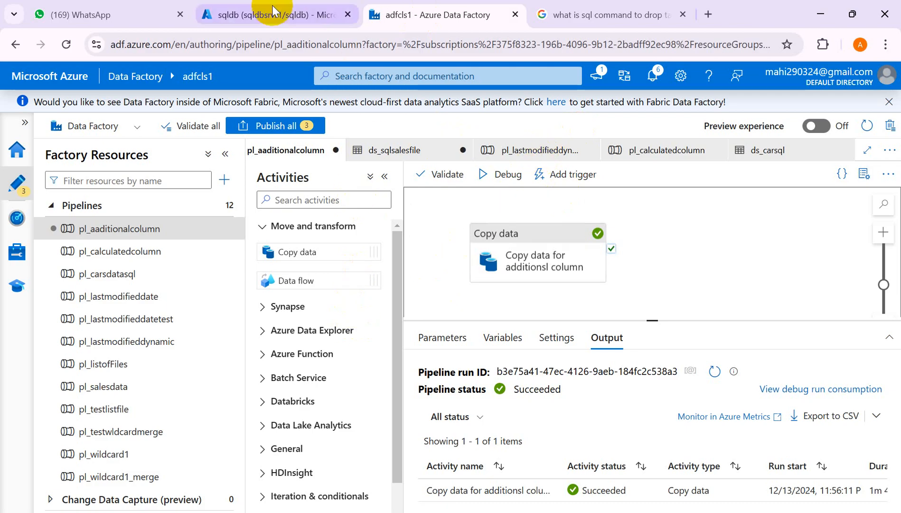
click(246, 17)
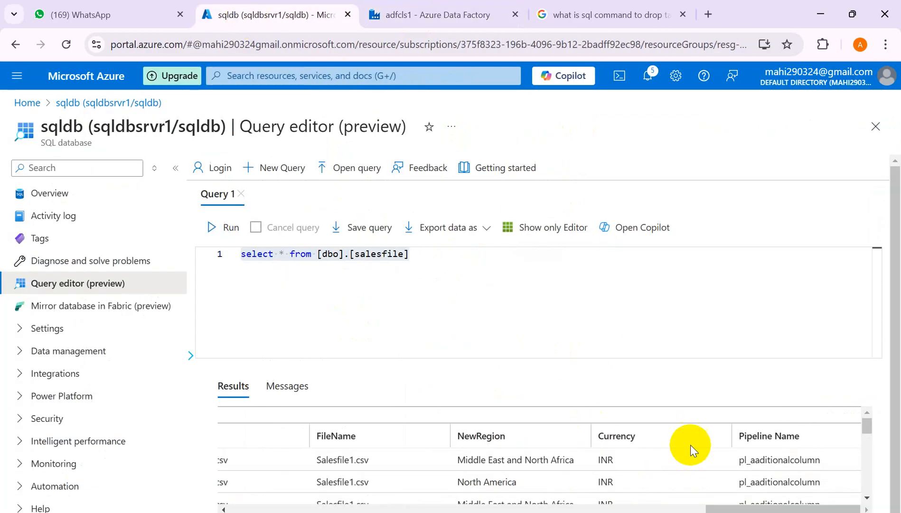
drag(735, 510, 258, 509)
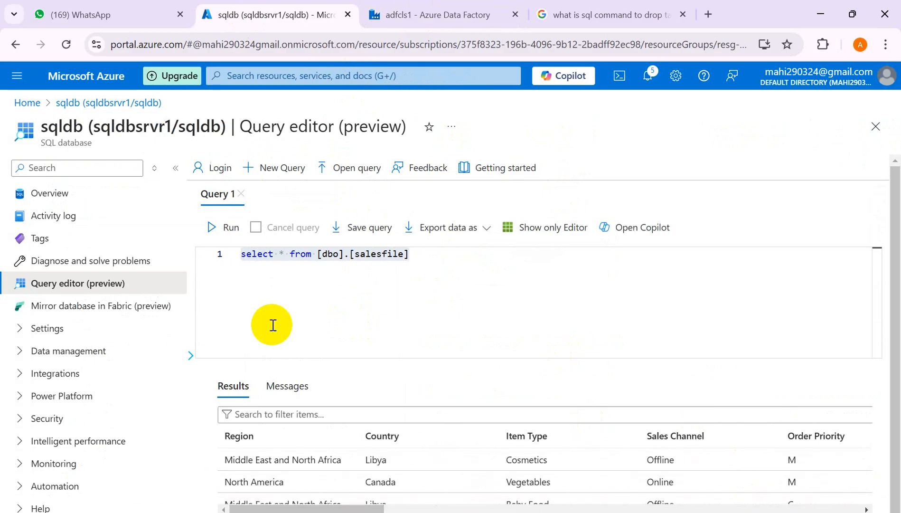
drag(241, 257, 415, 256)
click(415, 257)
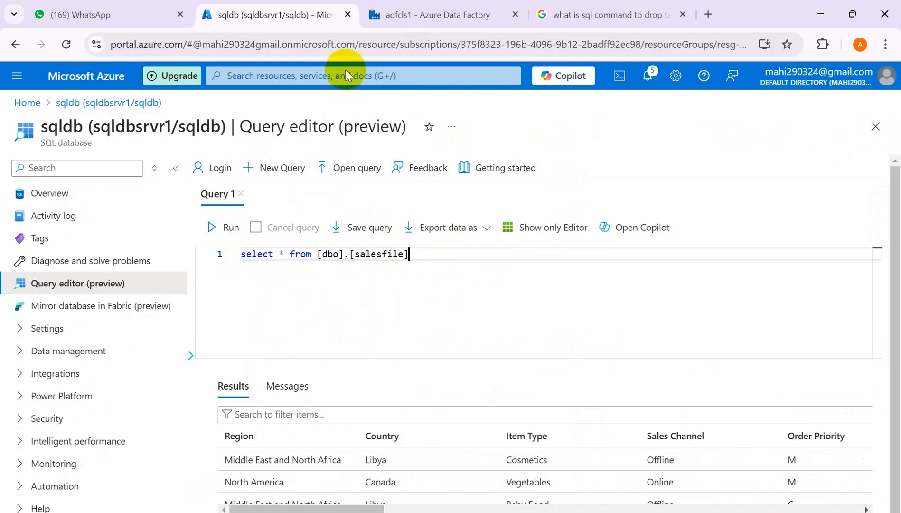
click(427, 15)
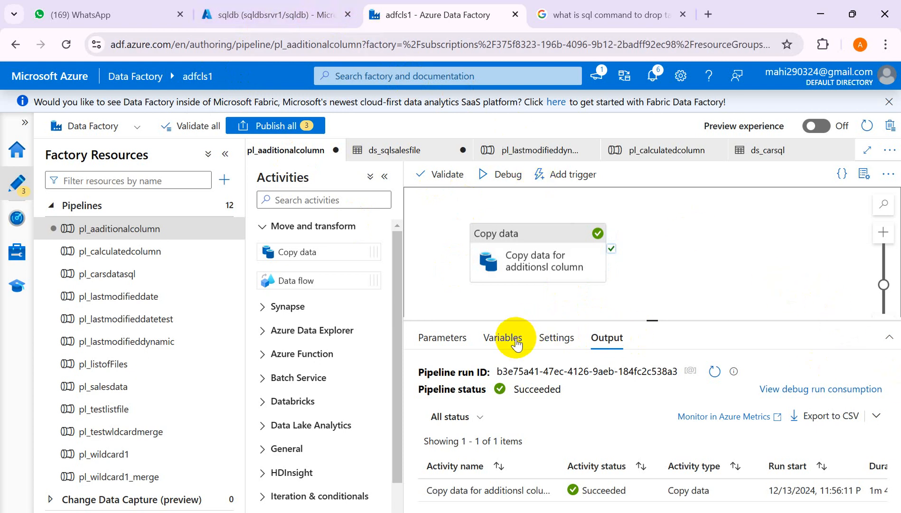
click(273, 16)
drag(352, 507, 881, 483)
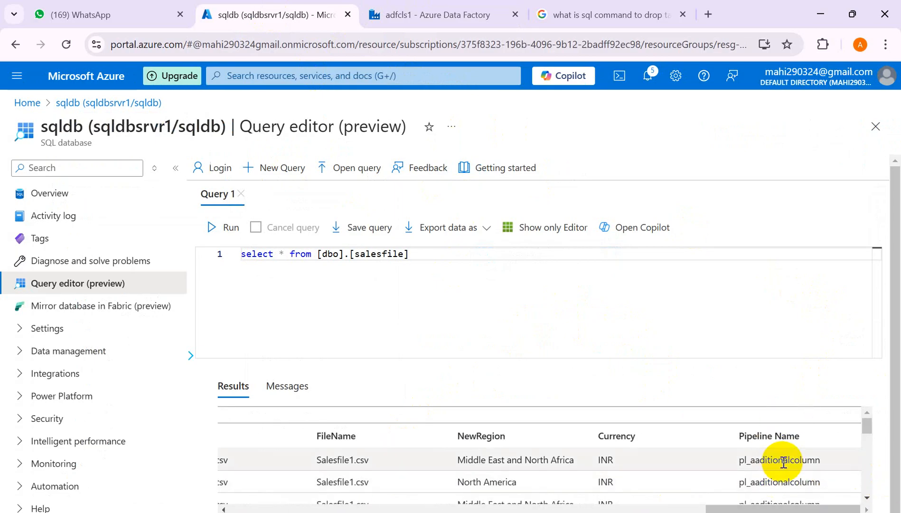
drag(709, 508, 222, 490)
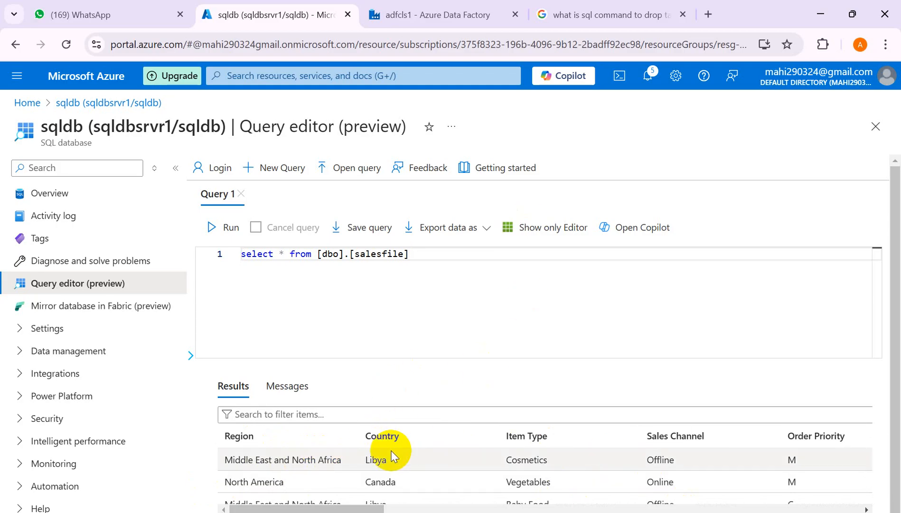
Switch to Azure Data Factory and import the schemas into the Copy data activity's mapping, using pl_aaditionalcolumn as the pipeline expression value.
click(398, 18)
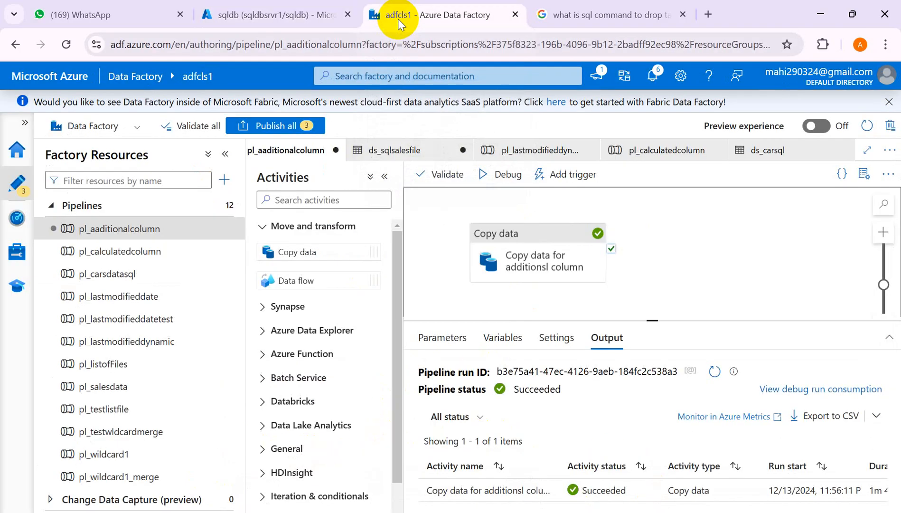
click(551, 244)
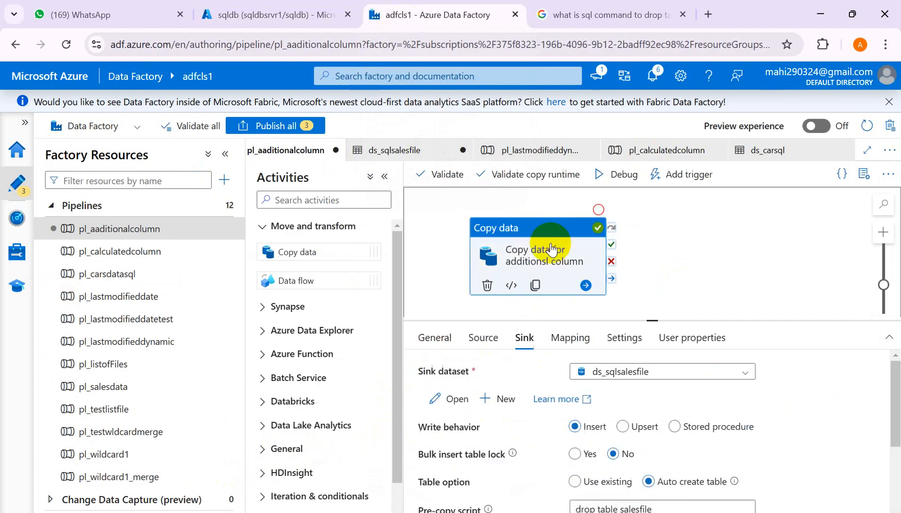
click(569, 346)
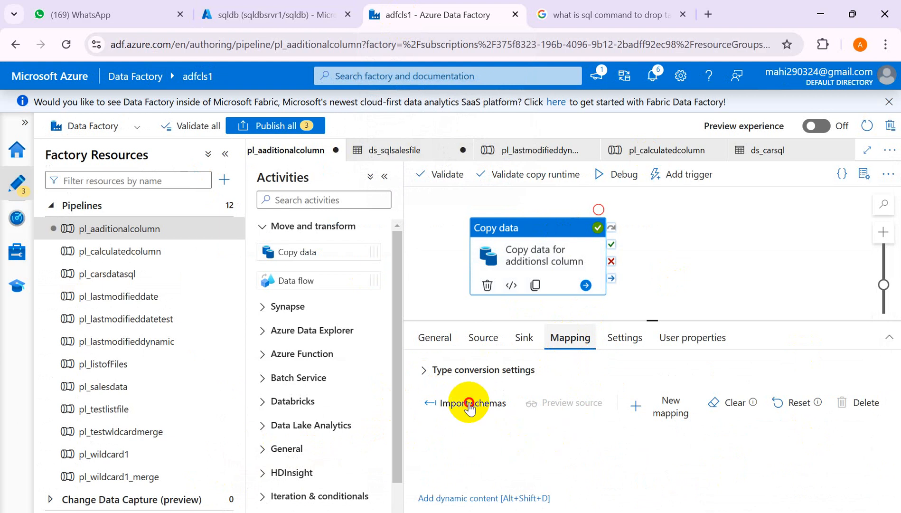
click(469, 403)
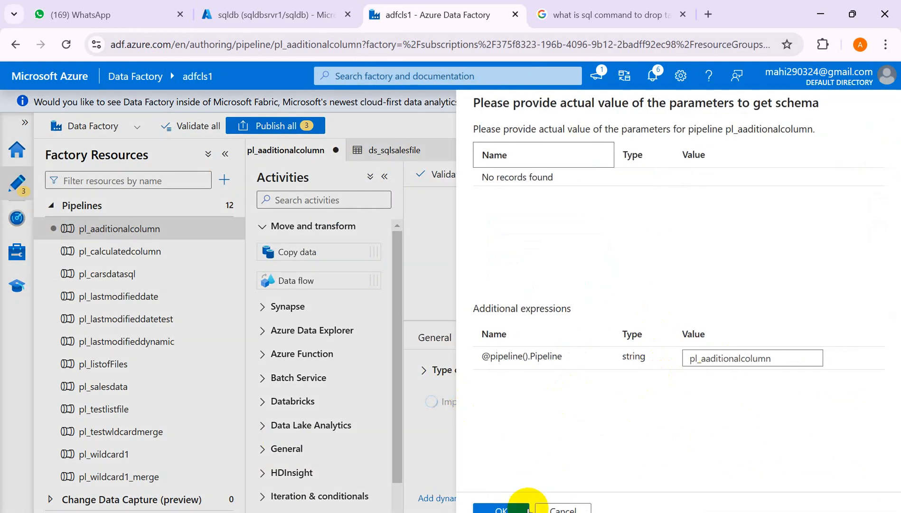
click(501, 508)
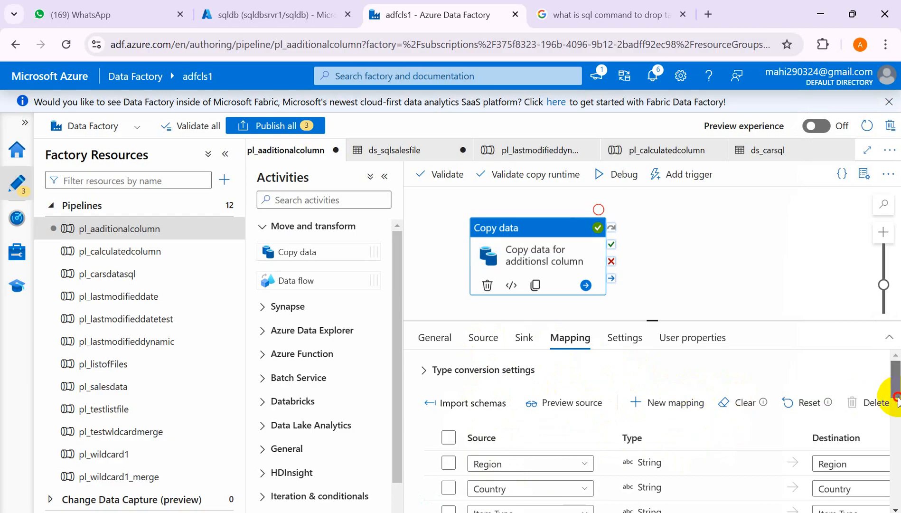
drag(897, 399, 888, 371)
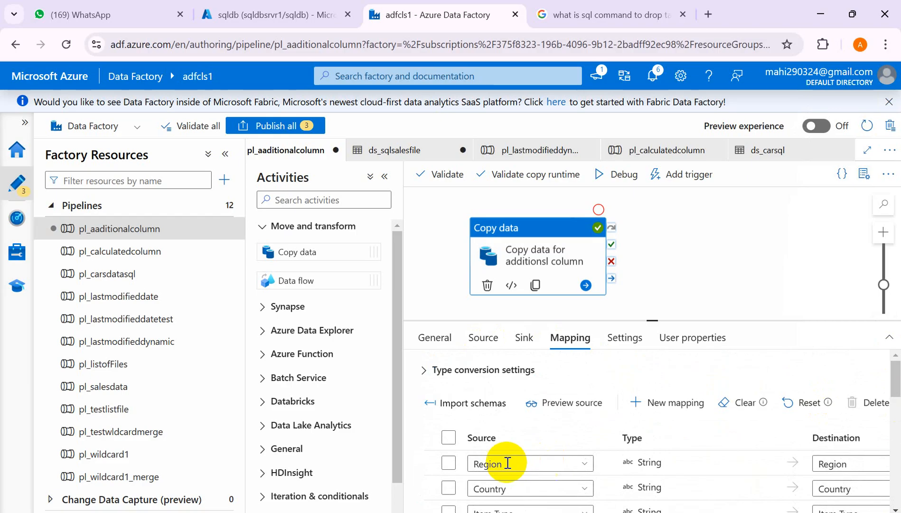
click(446, 466)
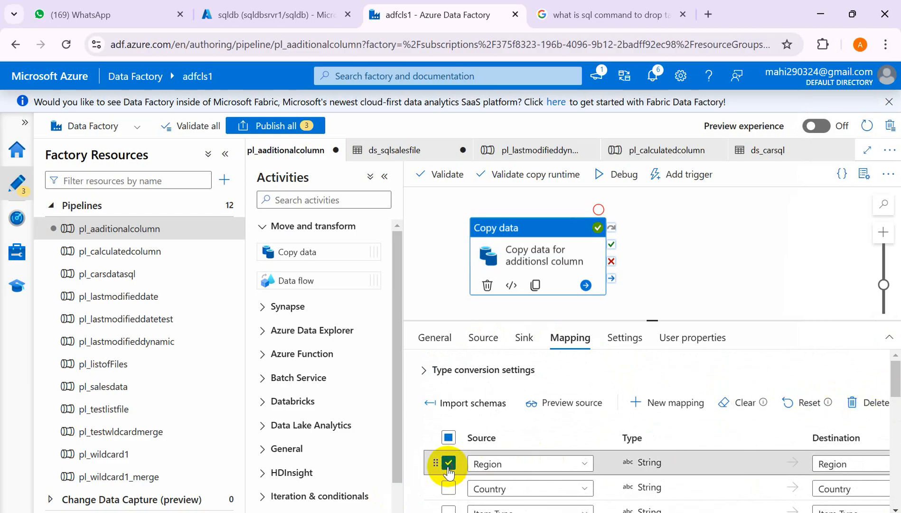
click(449, 463)
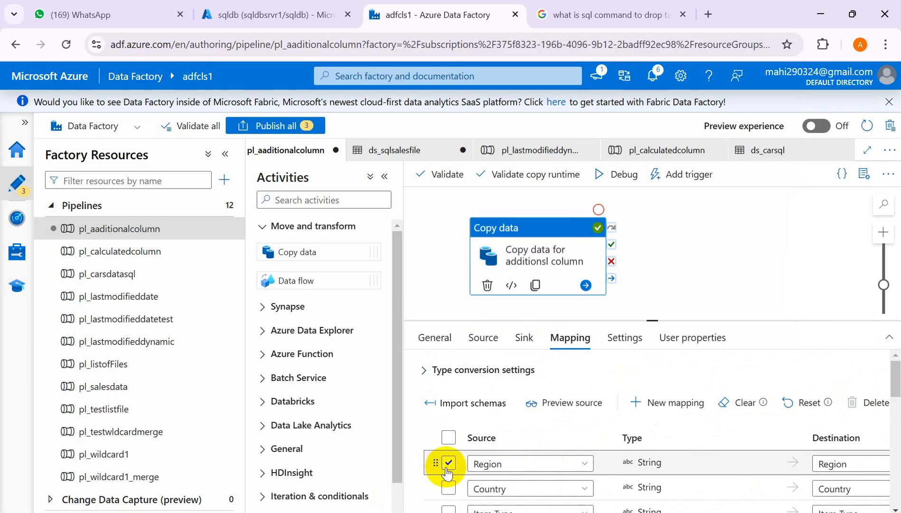
click(449, 464)
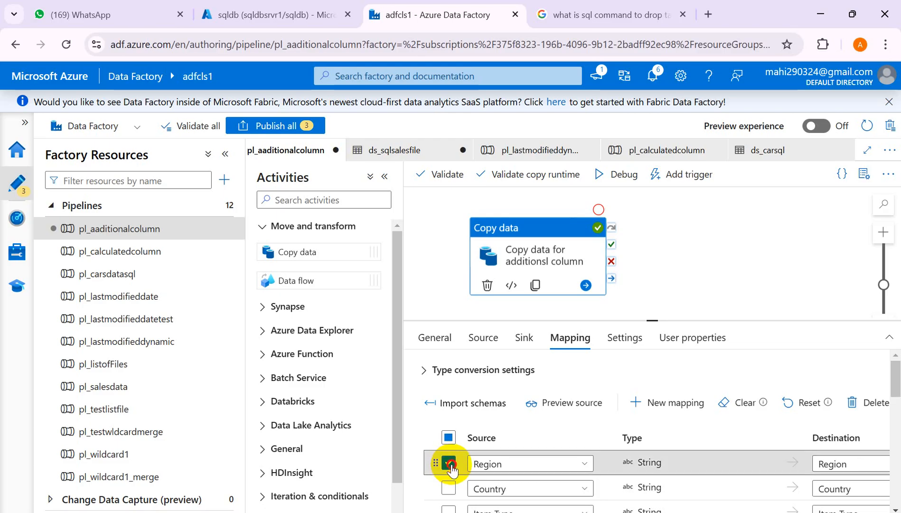
click(449, 464)
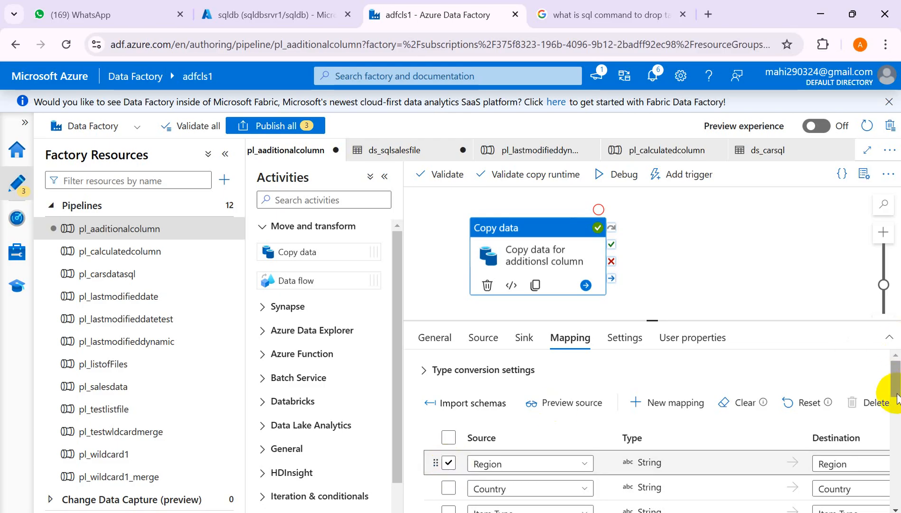
Enlarge the mapping area and move the additional column Pipeline Name to the first row of the mapping, above Region.
drag(896, 398, 897, 493)
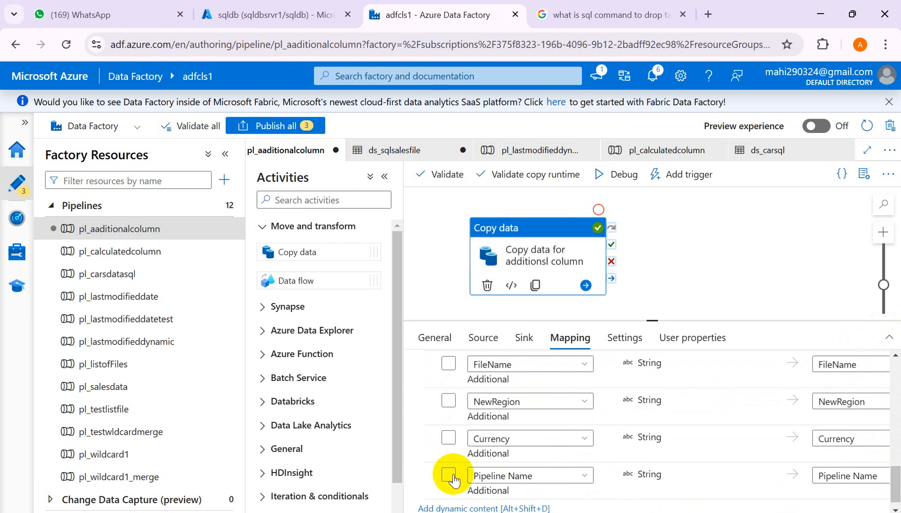
click(432, 476)
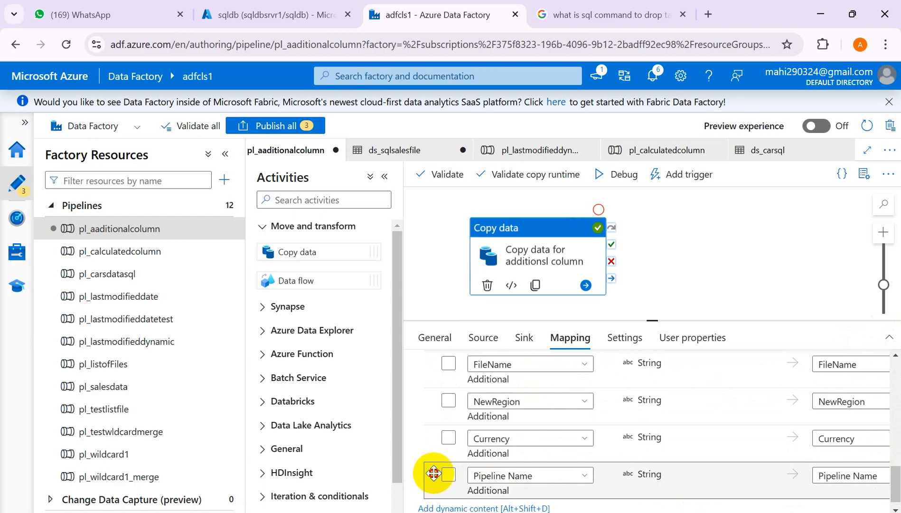
drag(433, 474, 428, 360)
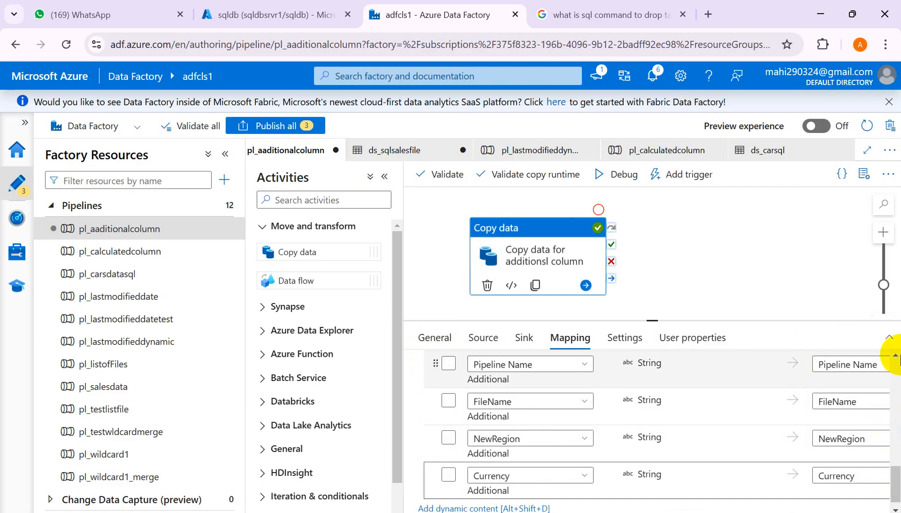
click(888, 339)
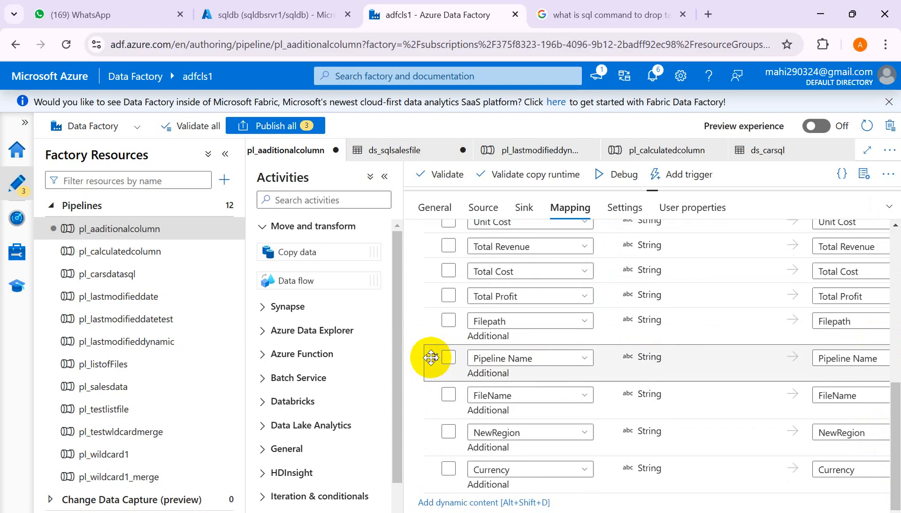
drag(434, 357, 433, 325)
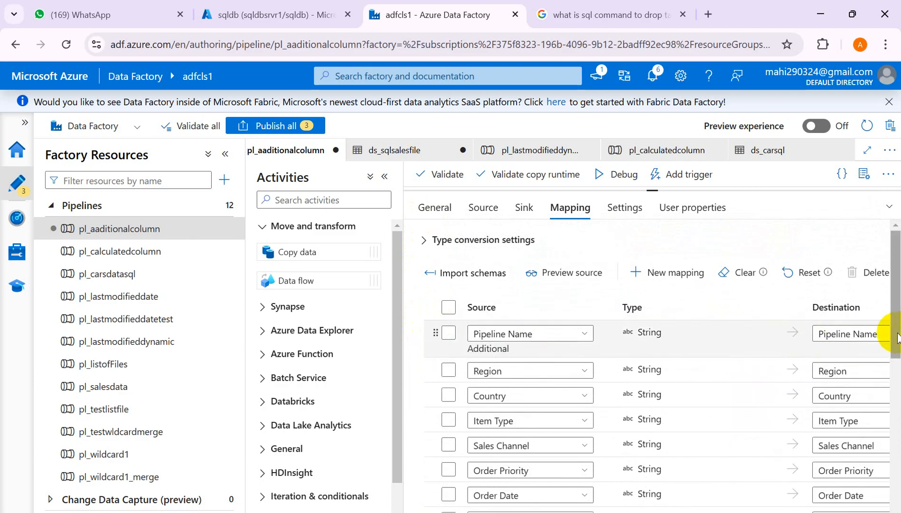
Move the additional column Filepath directly below Pipeline Name in the mapping and start a debug run of the pipeline.
scroll(896, 345, down, 1)
drag(897, 346, 896, 502)
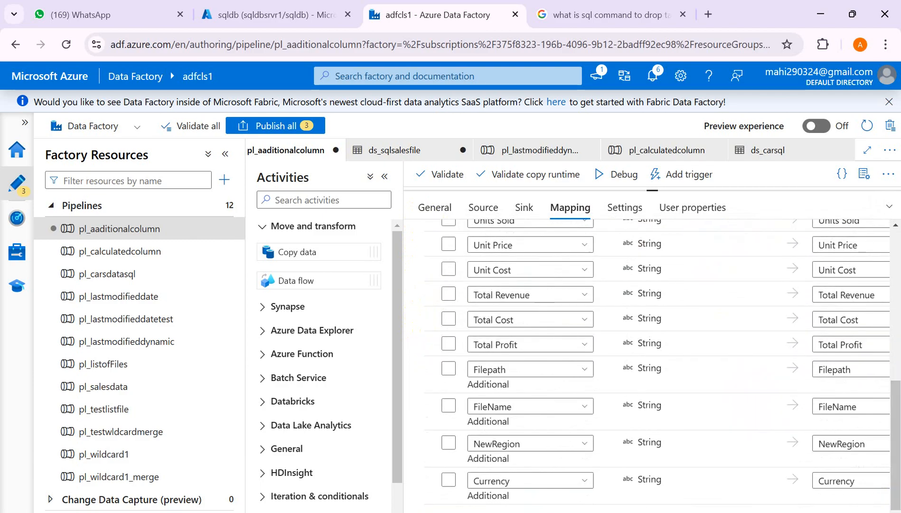
click(439, 368)
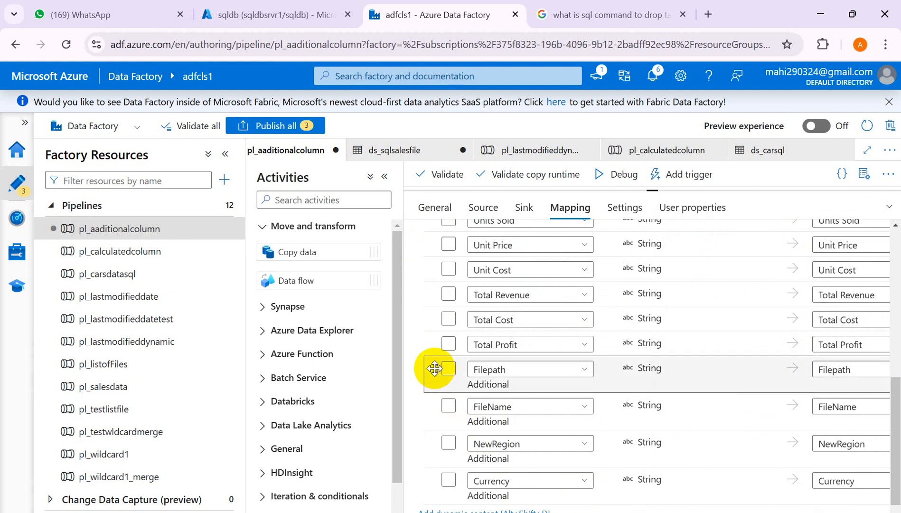
drag(435, 368, 444, 321)
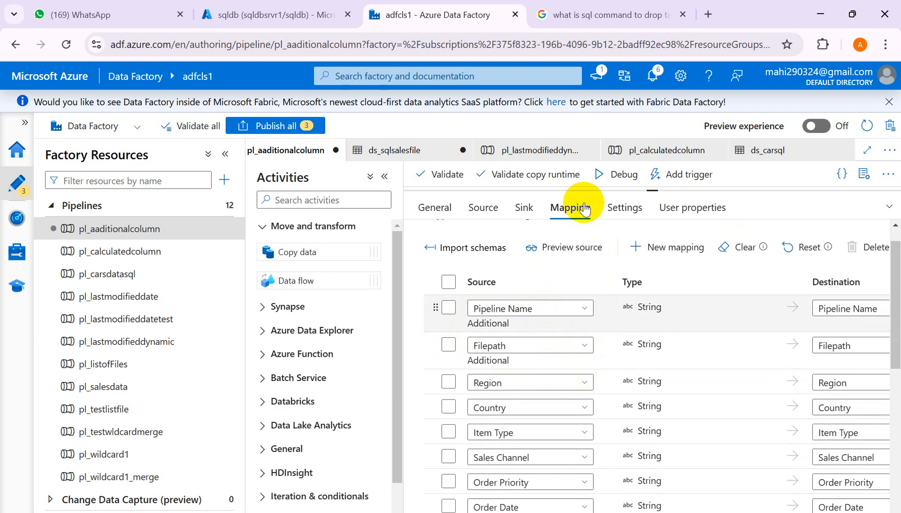
click(605, 178)
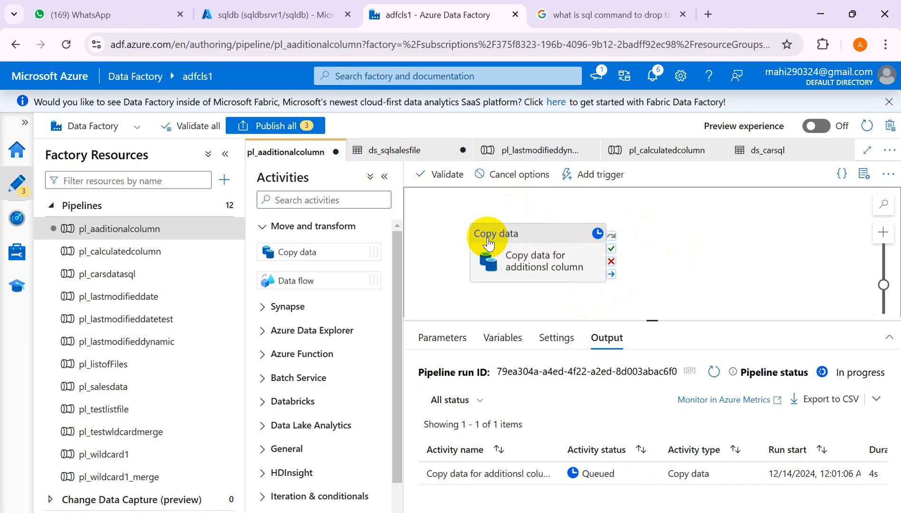
Switch to the sqldb query editor, review the previous results' column order and rerun "select * from [dbo].[salesfile]".
click(279, 19)
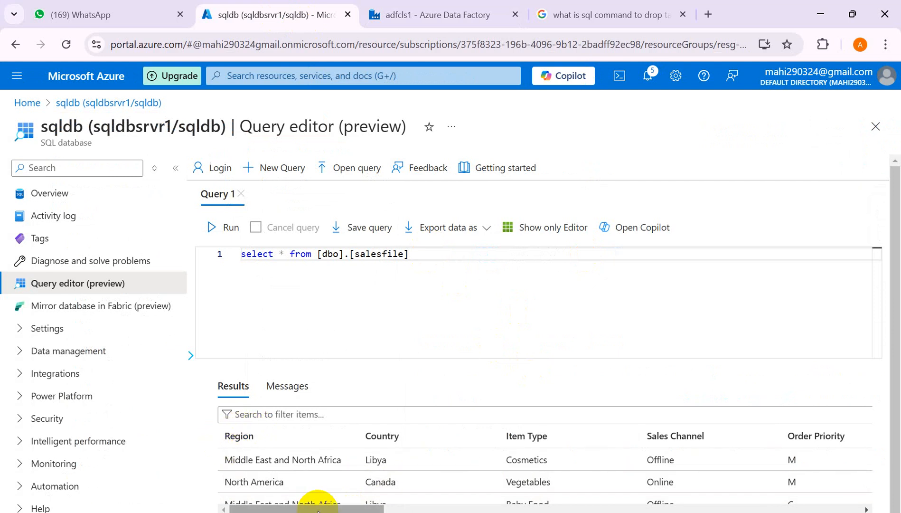
drag(318, 510, 850, 456)
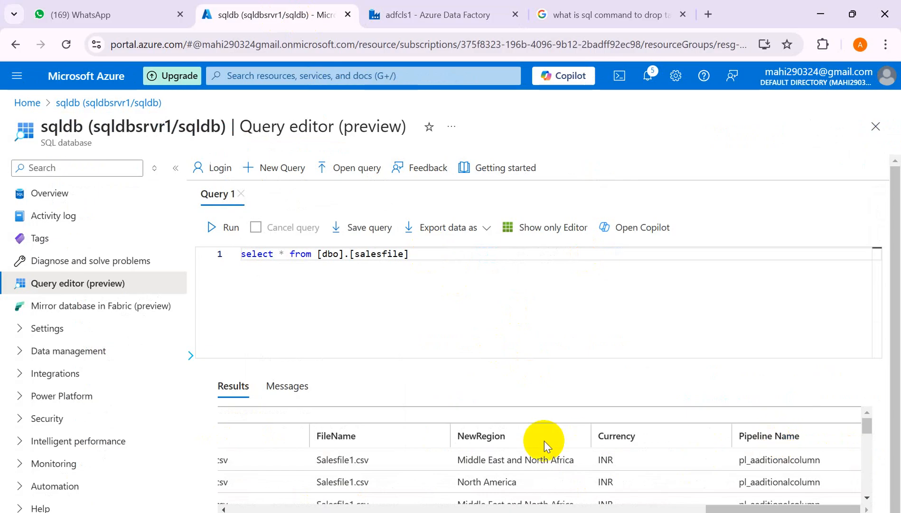
drag(716, 507, 646, 509)
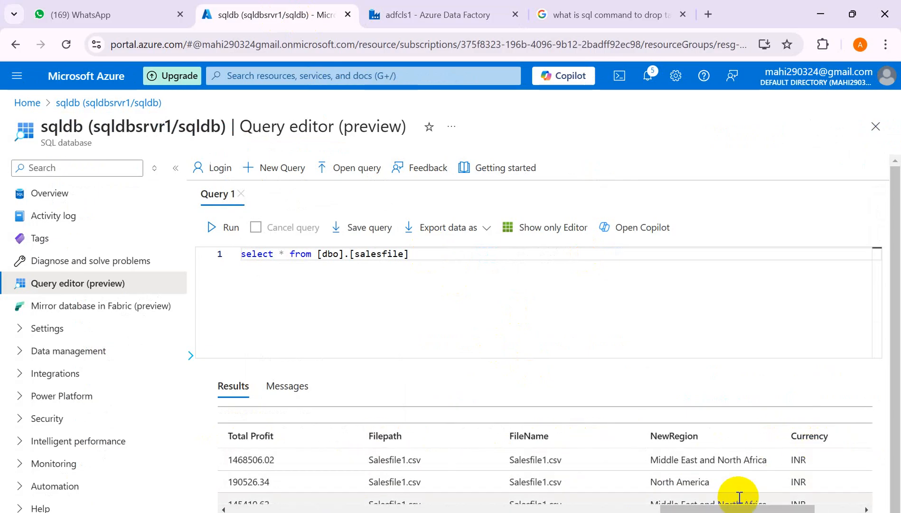
drag(734, 507, 286, 507)
drag(428, 254, 216, 254)
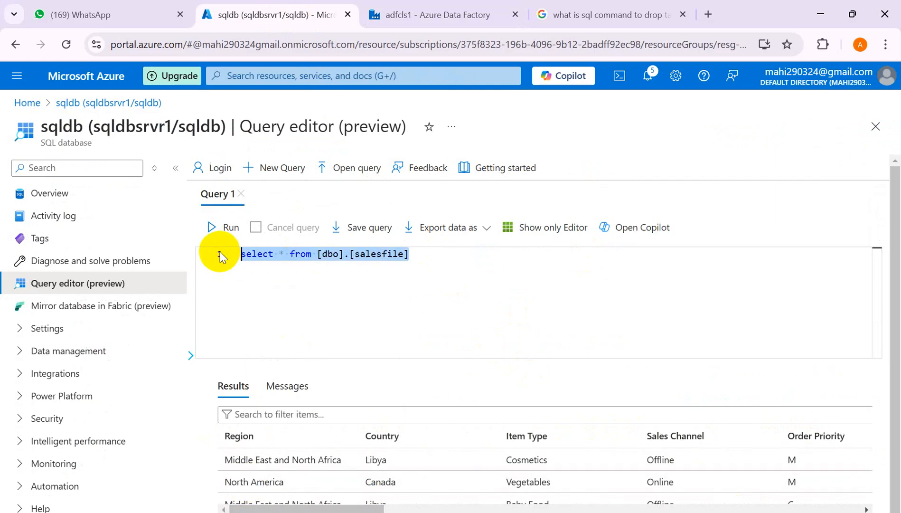
click(227, 227)
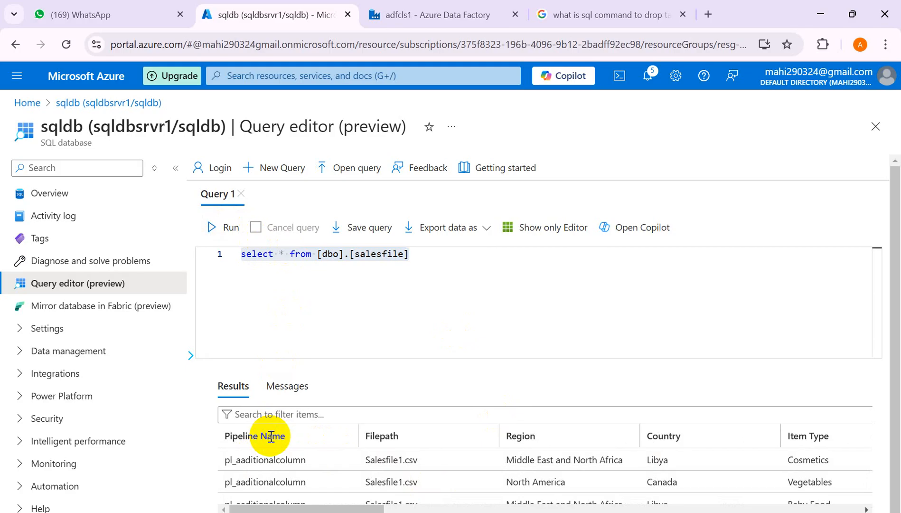
Switch to Azure Data Factory and review the Copy data activity's source, sink and mapping settings, including the sink's table option and pre-copy script.
click(413, 9)
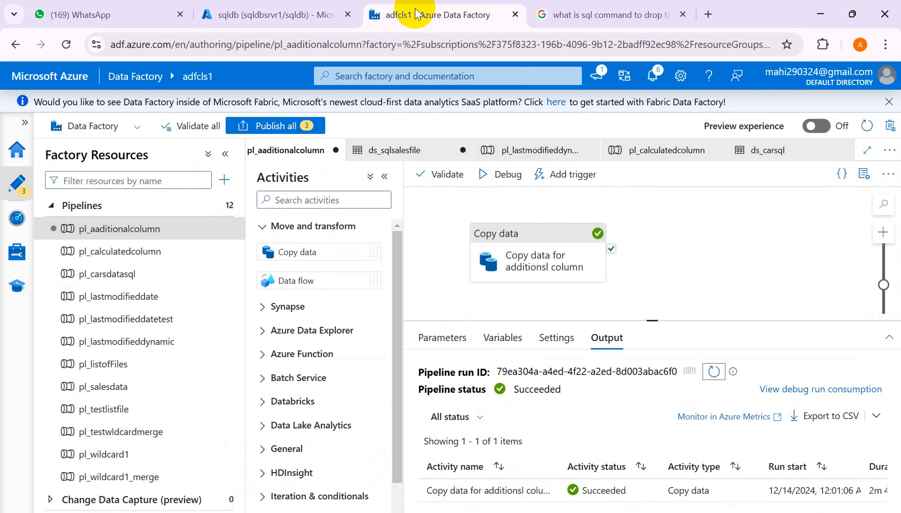
click(536, 235)
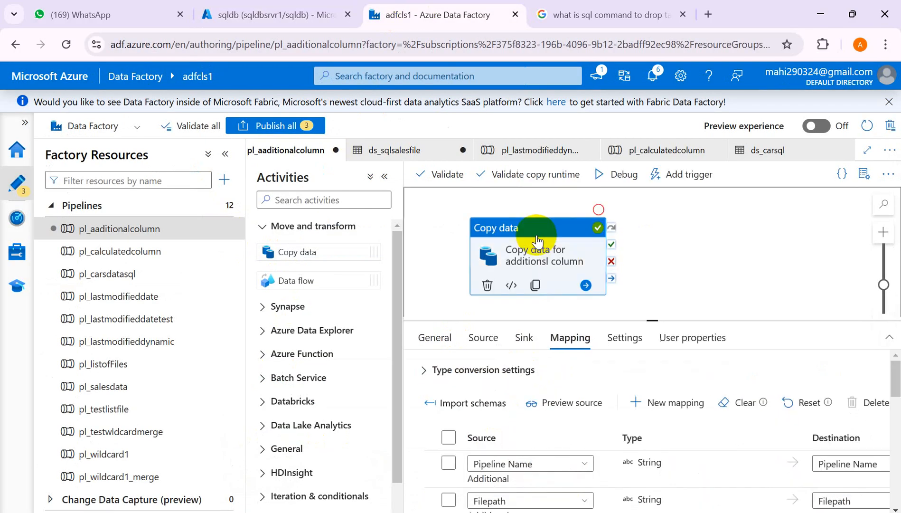
click(483, 337)
mouse_move(896, 392)
mouse_down()
mouse_move(896, 441)
mouse_move(895, 387)
mouse_up()
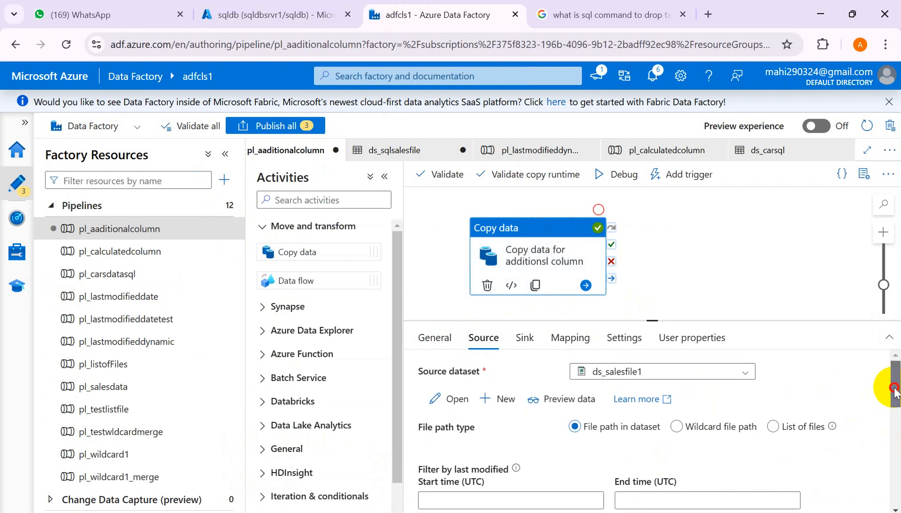
click(525, 338)
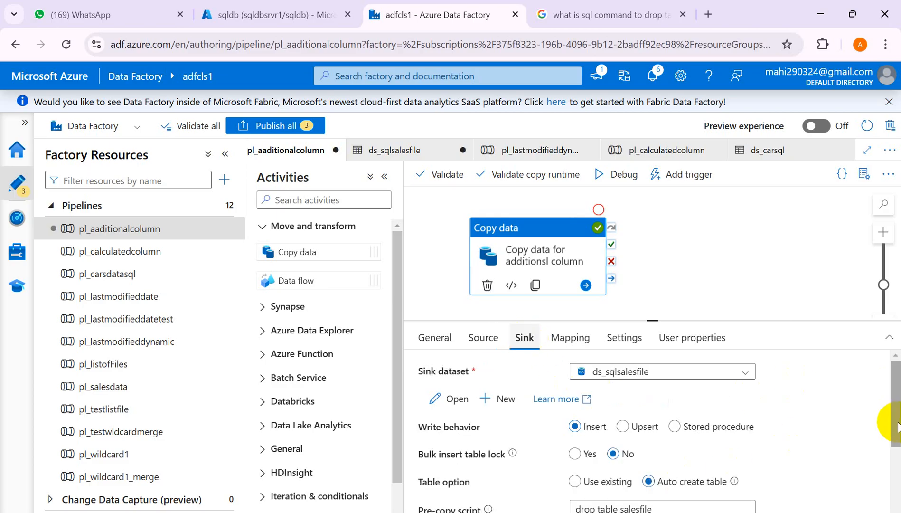
drag(896, 424, 897, 449)
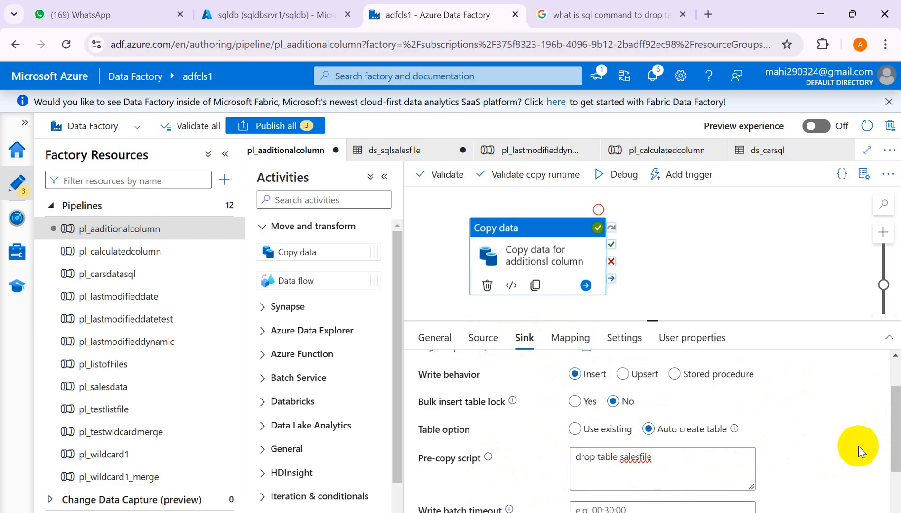
drag(896, 453, 894, 400)
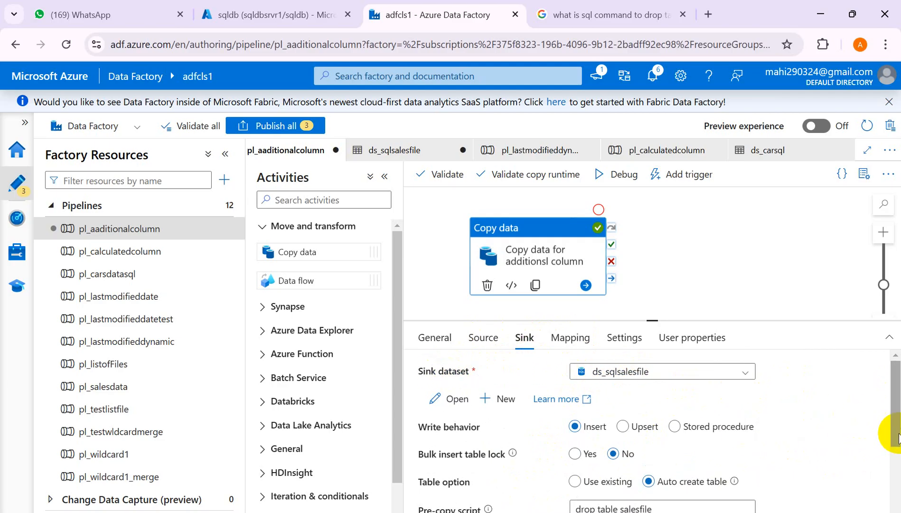
drag(894, 434, 888, 463)
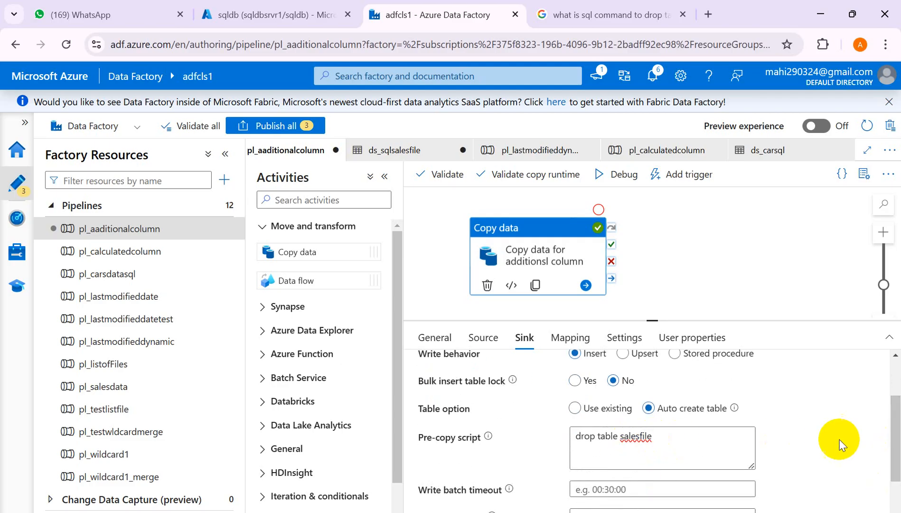
click(648, 408)
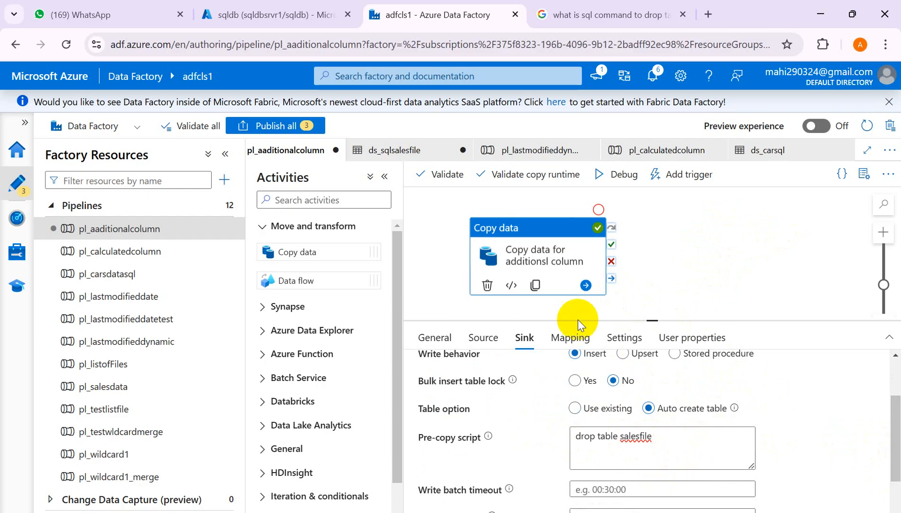
click(567, 338)
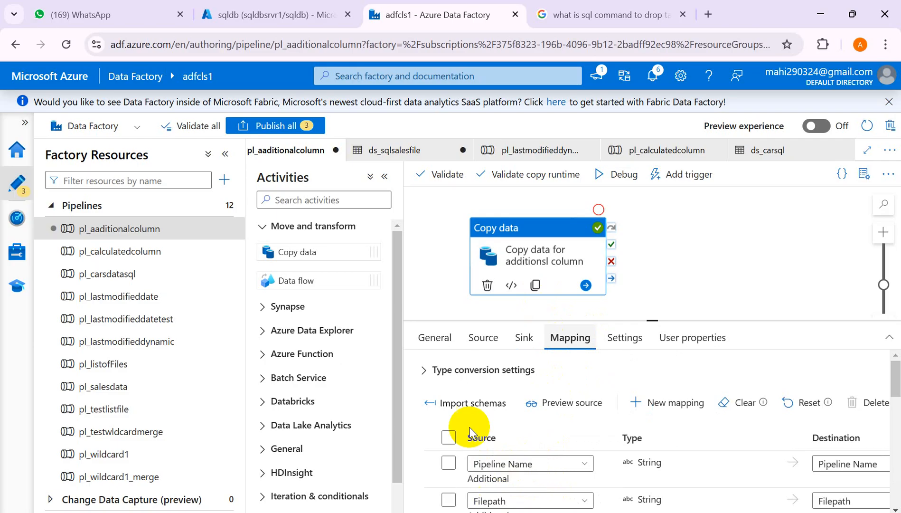
click(523, 338)
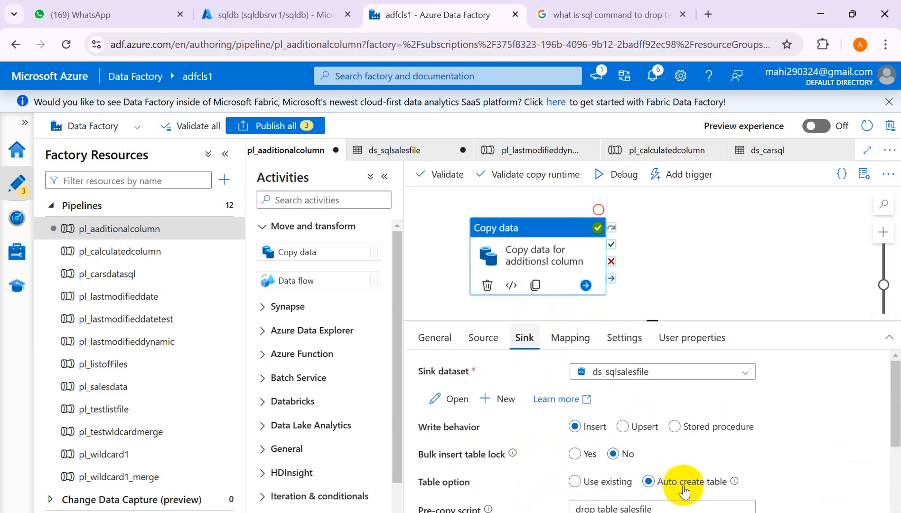